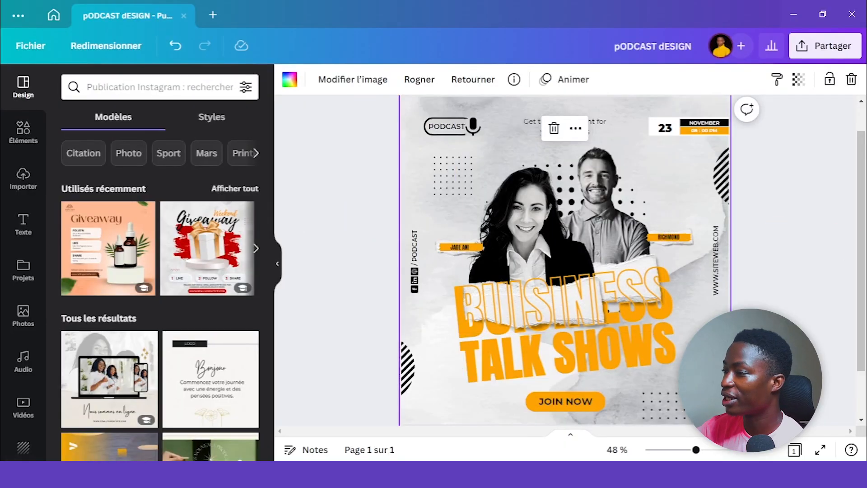
Step: Add a blank second page below the finished podcast design
click(680, 449)
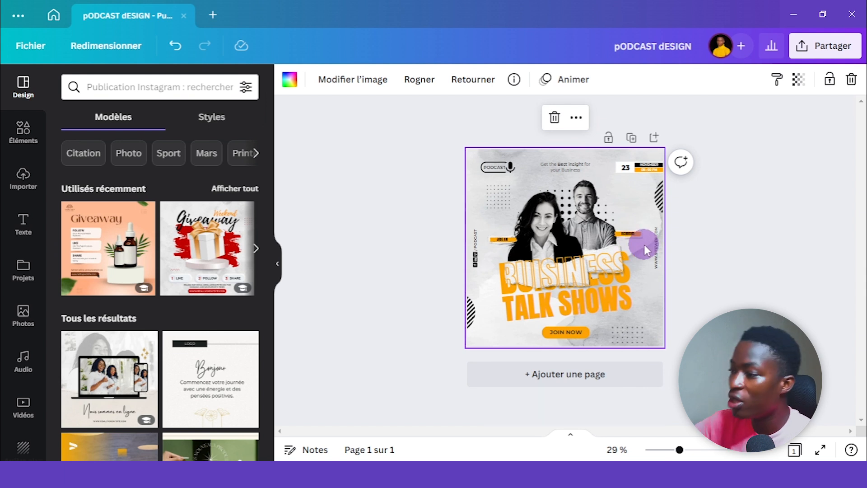
click(576, 381)
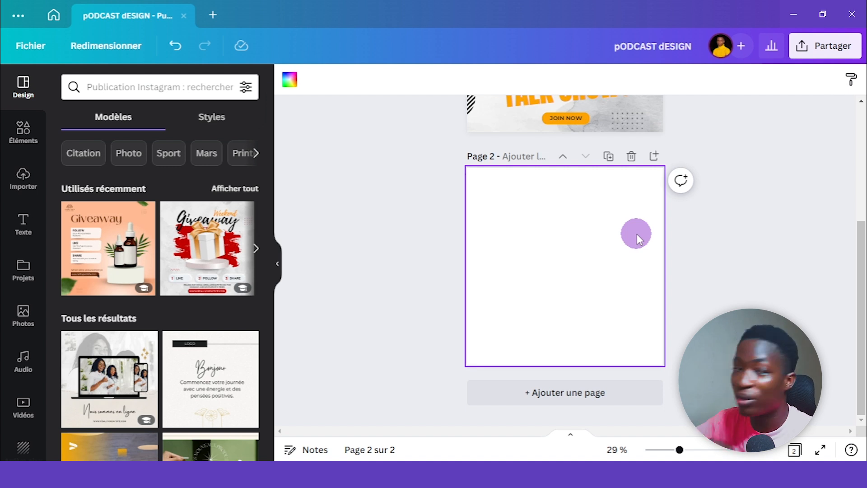
scroll(552, 111, up, 5)
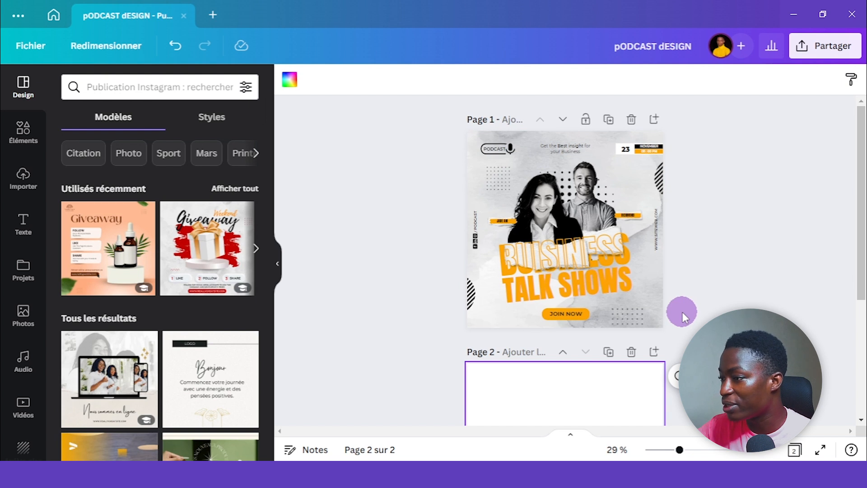
scroll(682, 312, down, 5)
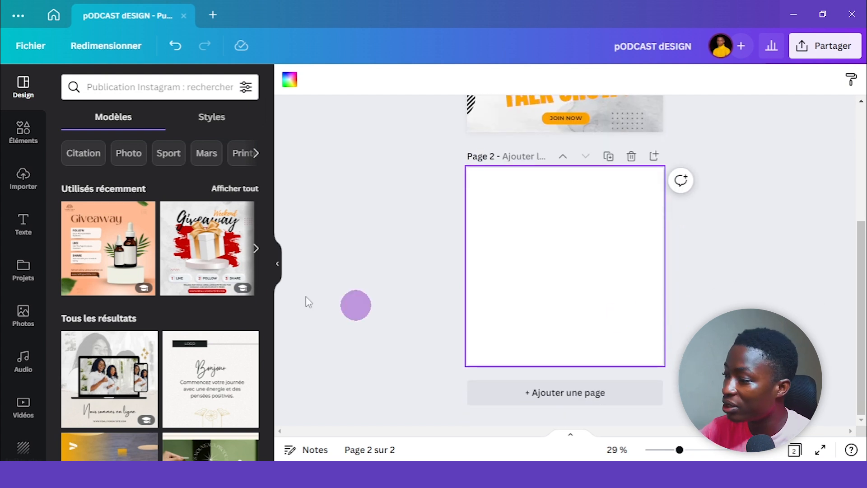
Step: Browse the "grey background" photos and set the gray abstract watercolor texture as page 2's background
click(22, 316)
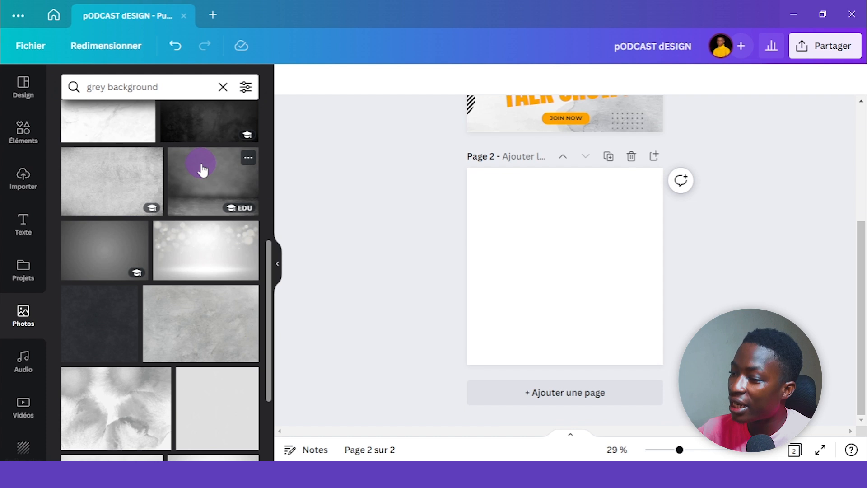
scroll(201, 167, down, 3)
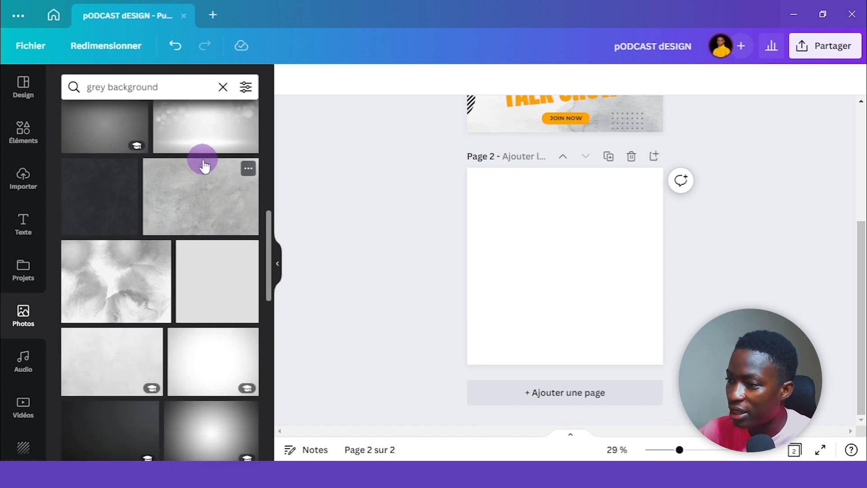
scroll(412, 193, up, 4)
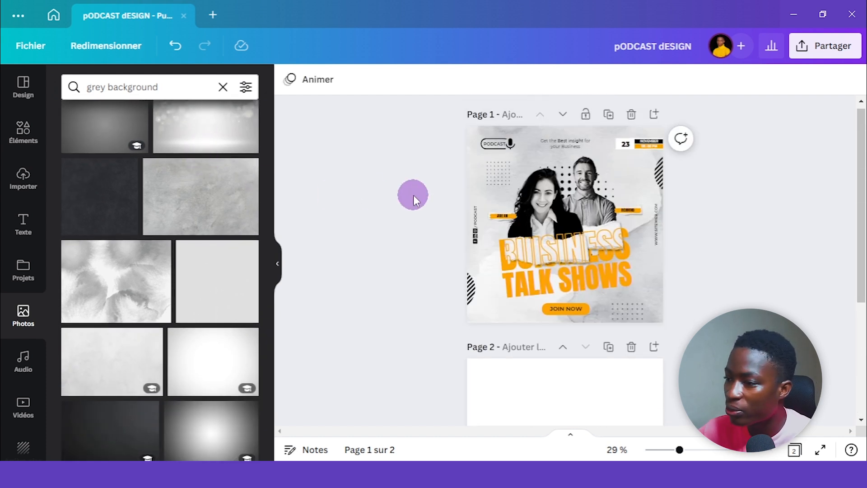
click(625, 132)
scroll(405, 174, down, 3)
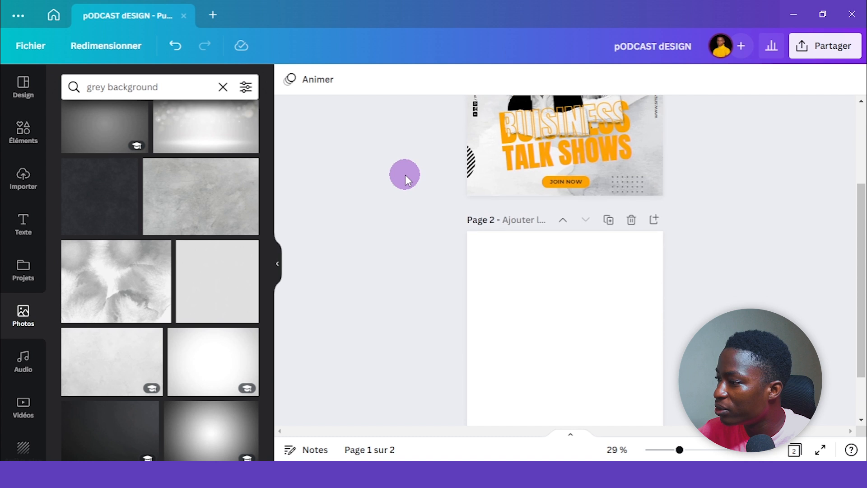
scroll(237, 264, down, 5)
scroll(230, 231, down, 3)
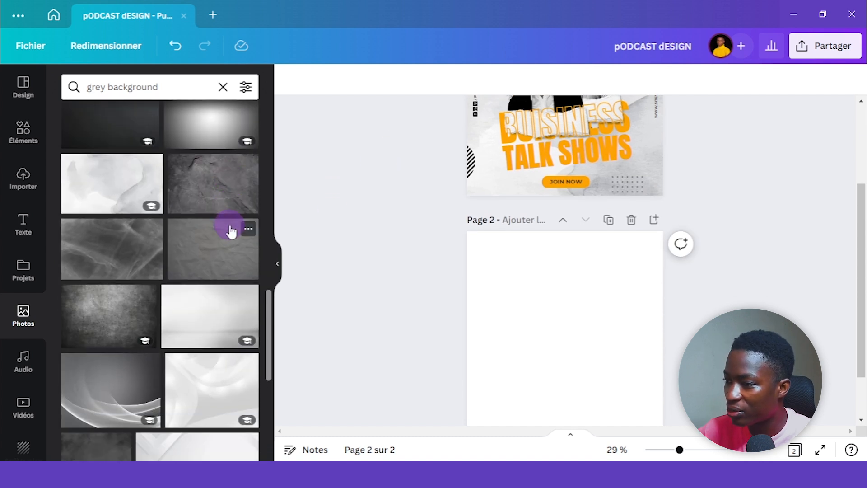
scroll(447, 194, up, 3)
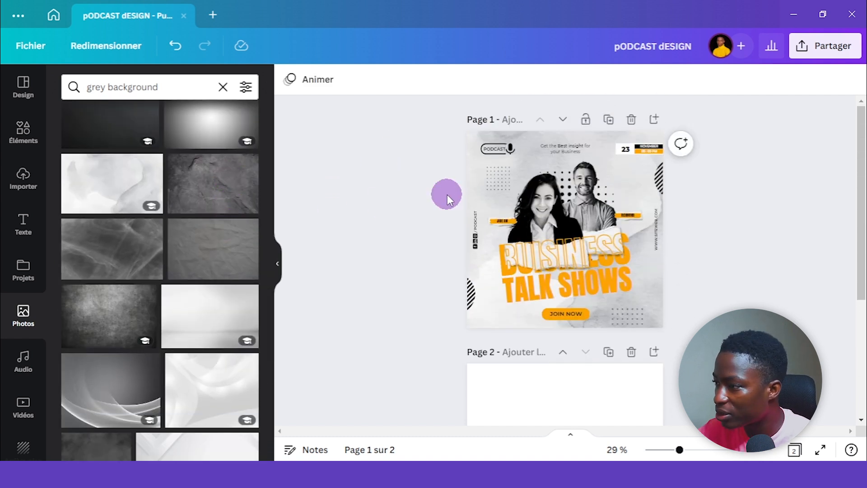
scroll(447, 194, down, 1)
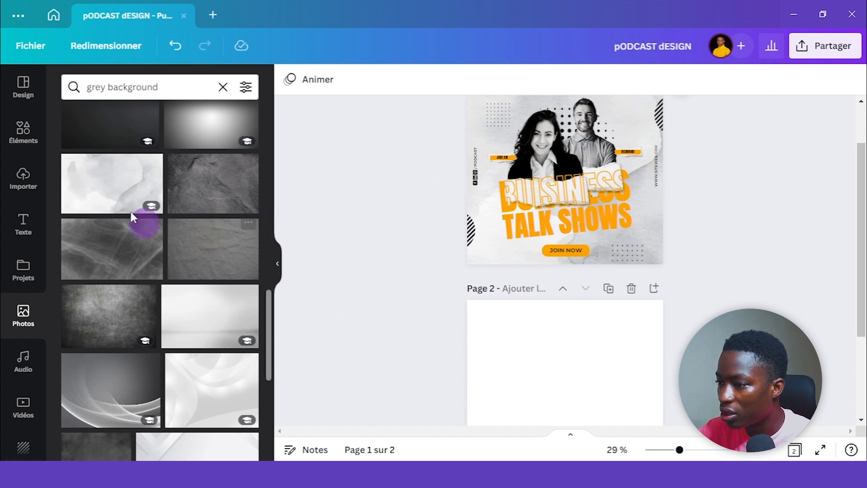
drag(126, 194, 481, 341)
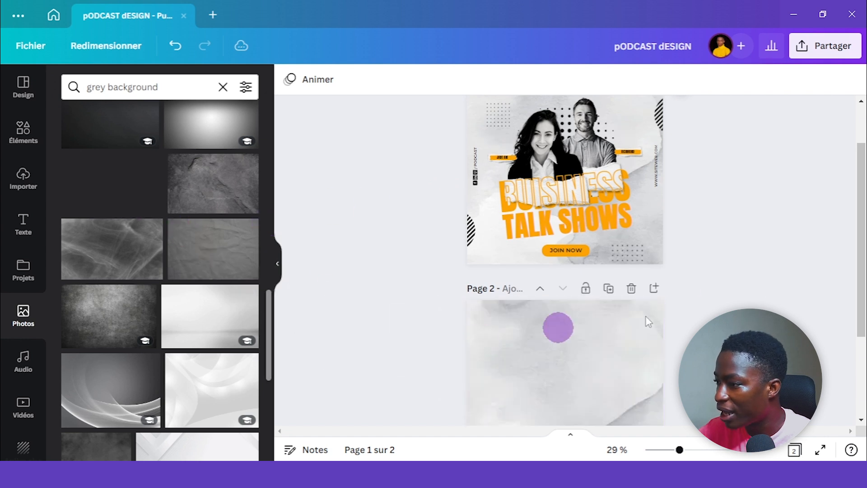
scroll(849, 255, down, 2)
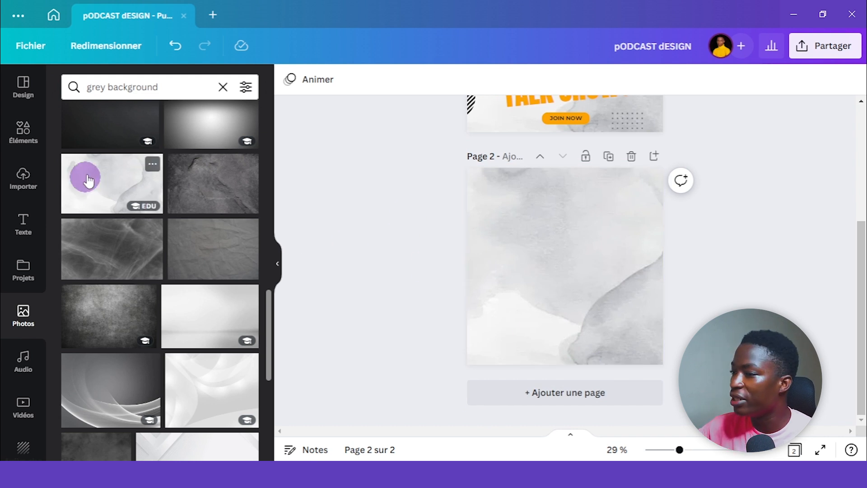
Step: View the watercolor photo's details and compare page 2's background with the page 1 design
click(153, 163)
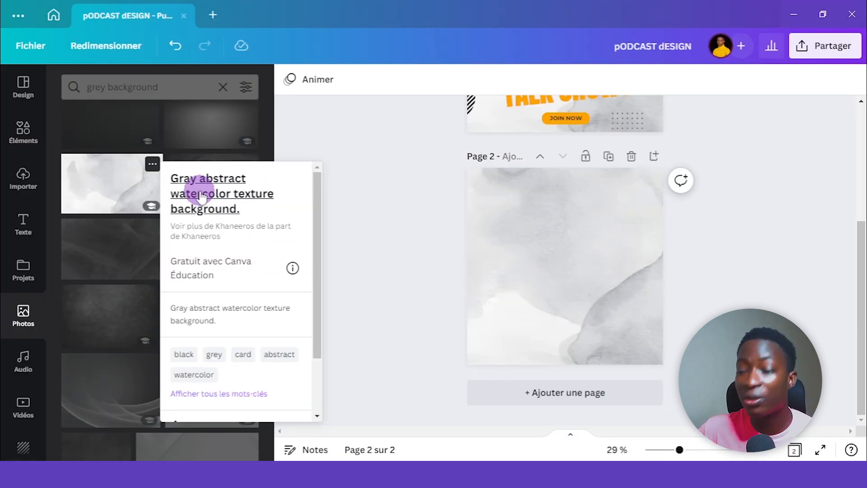
click(492, 213)
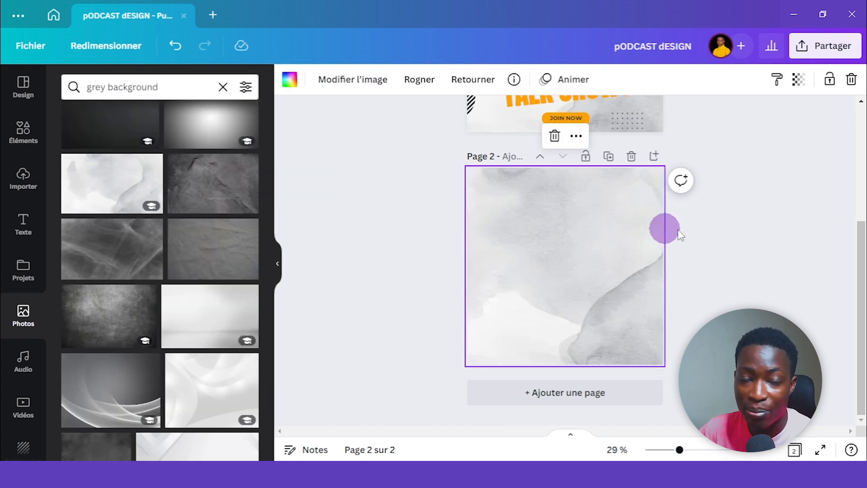
scroll(803, 272, up, 4)
scroll(803, 272, down, 4)
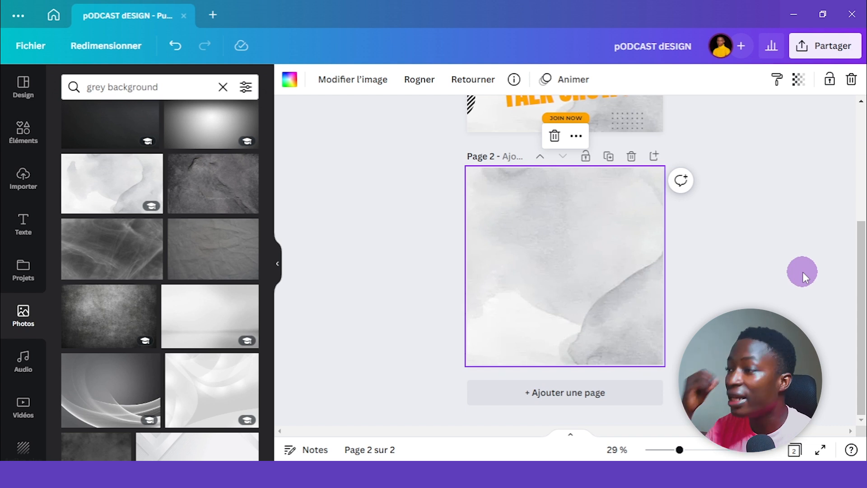
scroll(803, 272, up, 5)
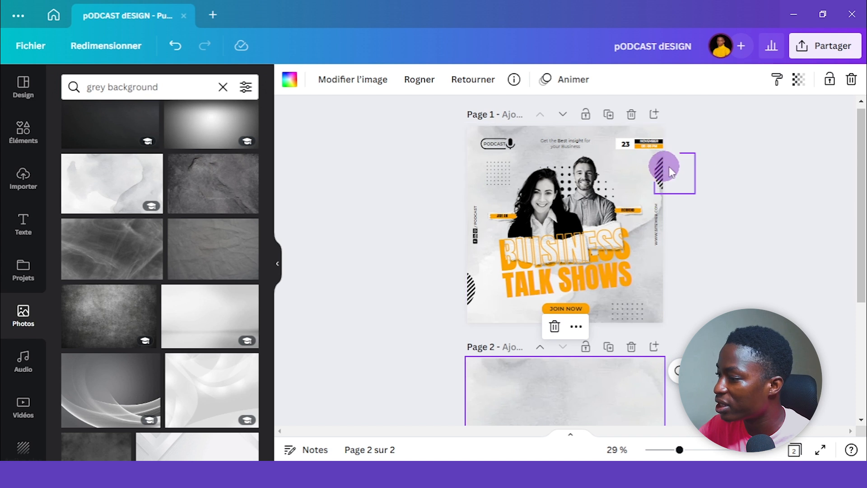
scroll(774, 248, down, 4)
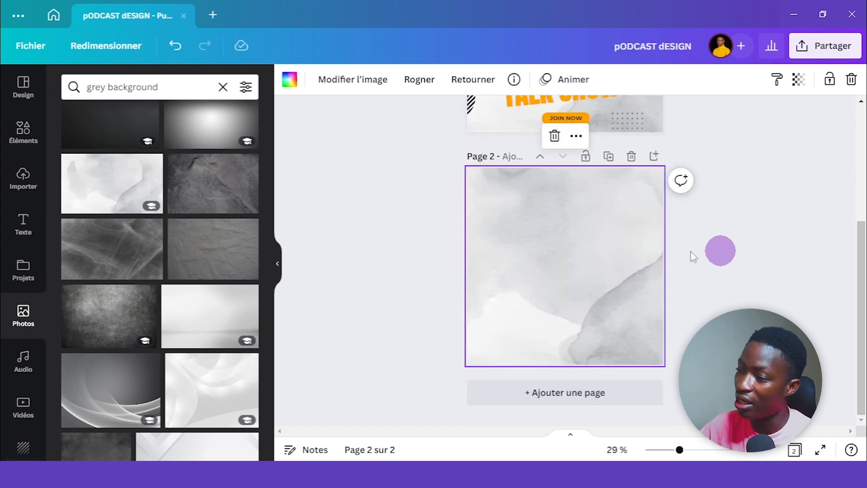
Step: Search the elements for "stripped circle" and add the diagonally striped circle graphic to page 2
click(28, 118)
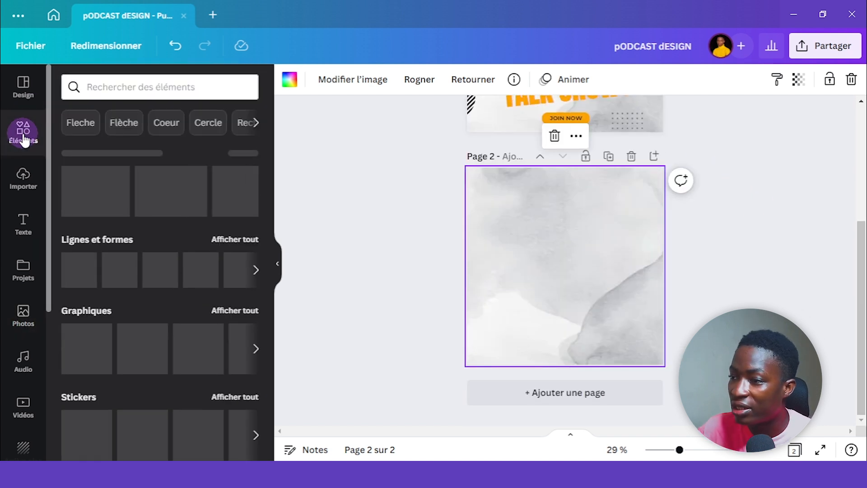
click(89, 98)
text(stripped circle)
key(Return)
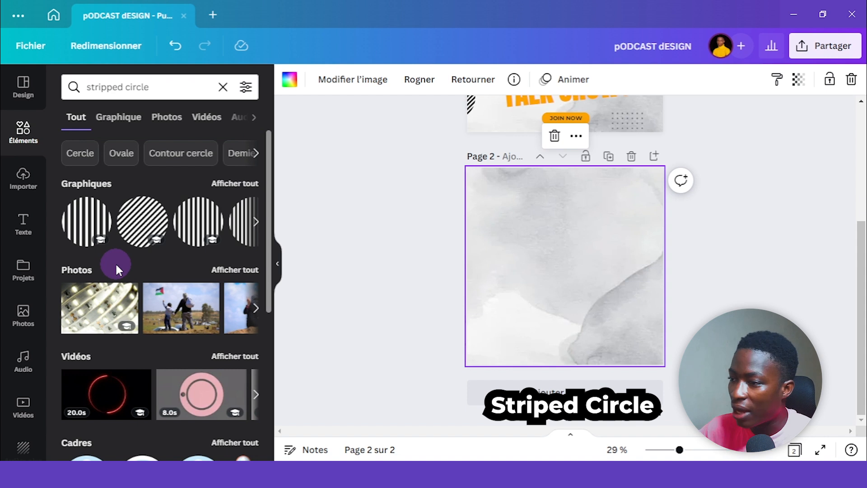
scroll(323, 233, up, 3)
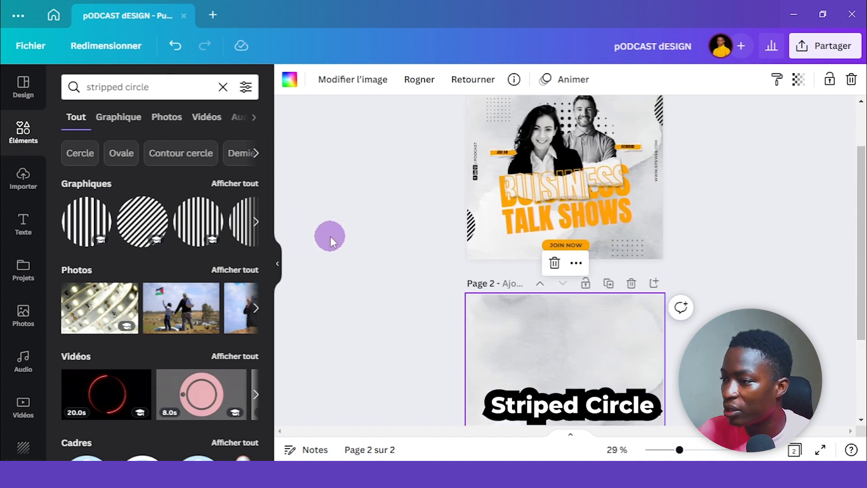
scroll(329, 236, down, 2)
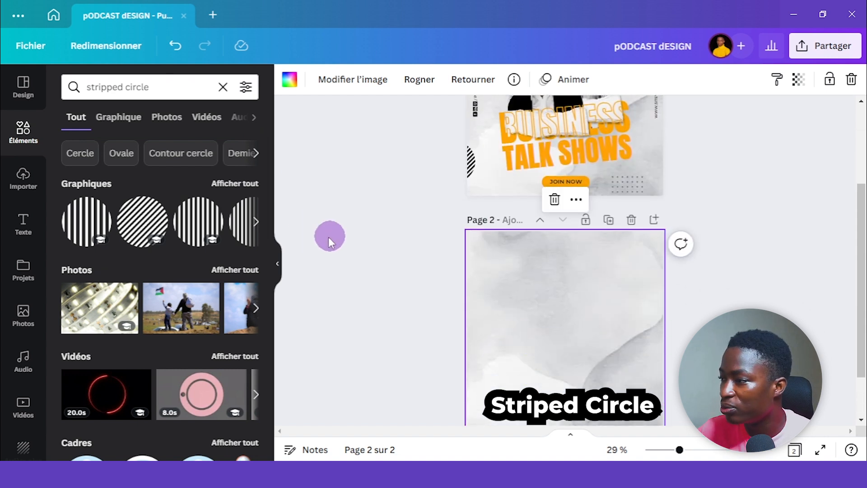
click(193, 229)
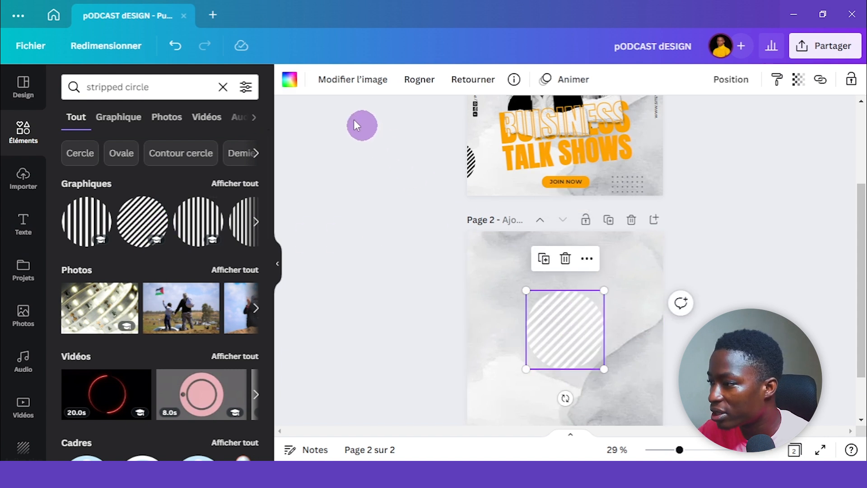
Step: Recolor the striped circle on page 2 black using the document colors
click(290, 80)
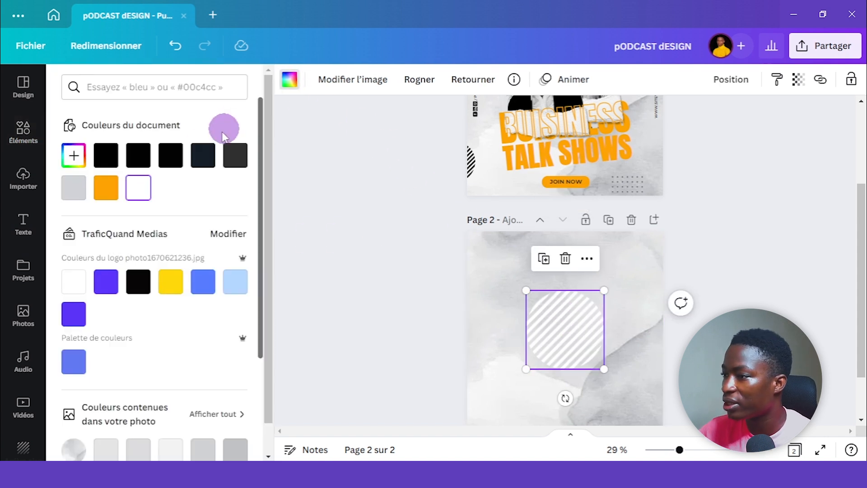
click(169, 165)
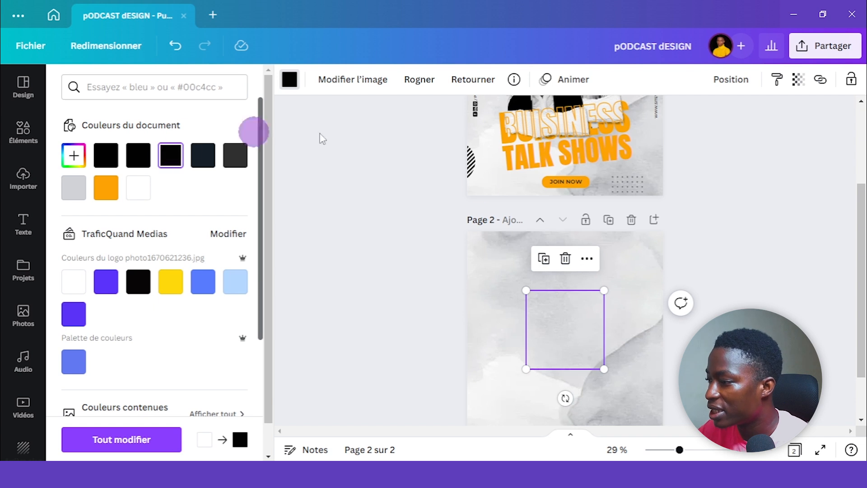
click(741, 292)
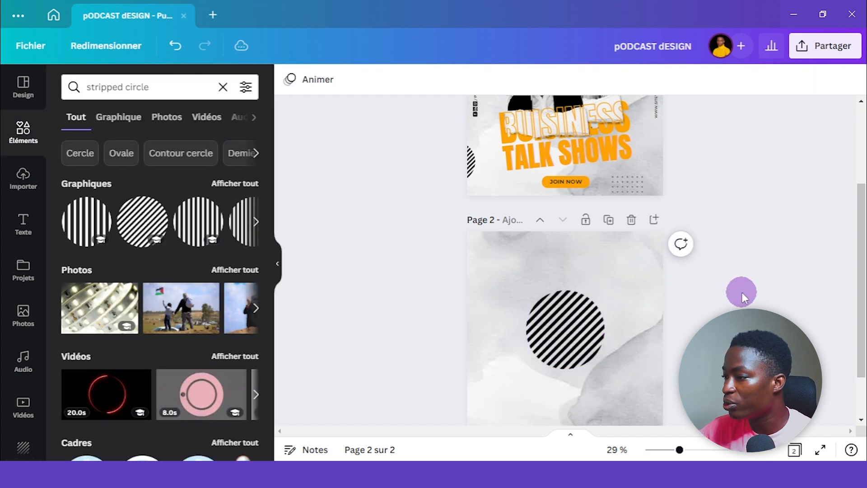
Step: Shrink the striped circle, place it partly off page 2's upper right edge, and put a copy on the lower left edge
scroll(741, 291, up, 3)
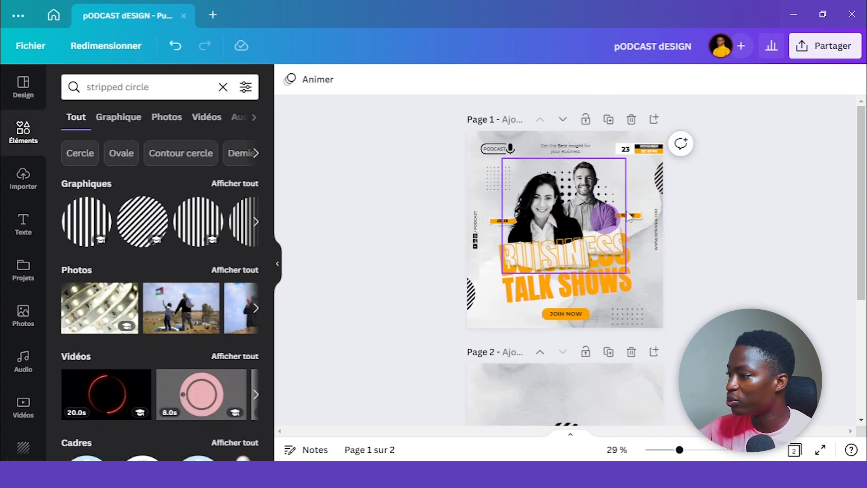
scroll(751, 196, down, 5)
click(602, 271)
drag(526, 231, 551, 256)
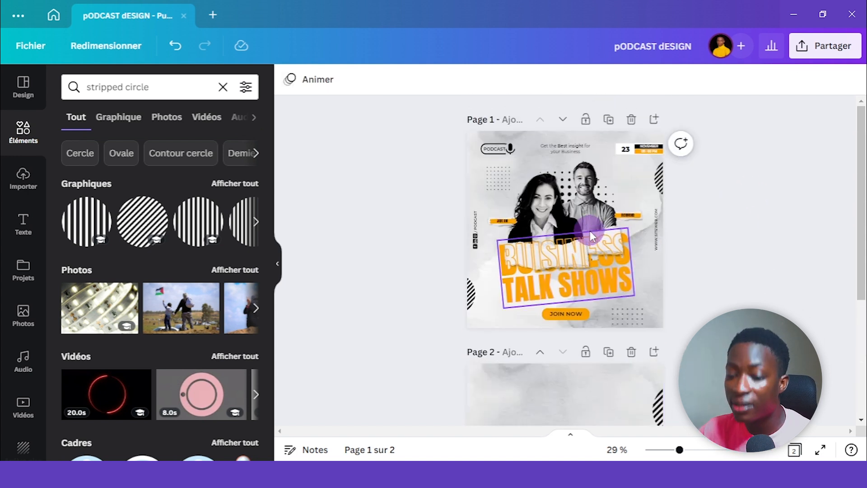
Step: Search the elements for "dotted square icon" and show all the graphic results
double_click(136, 87)
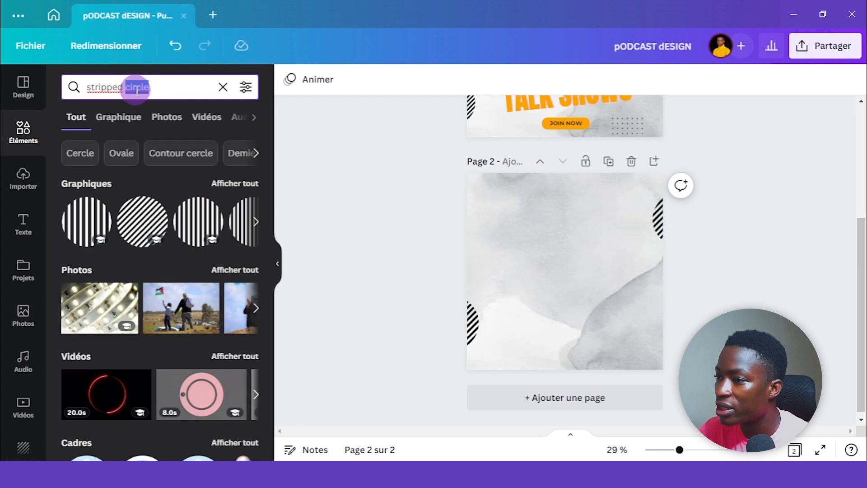
key(ctrl+a)
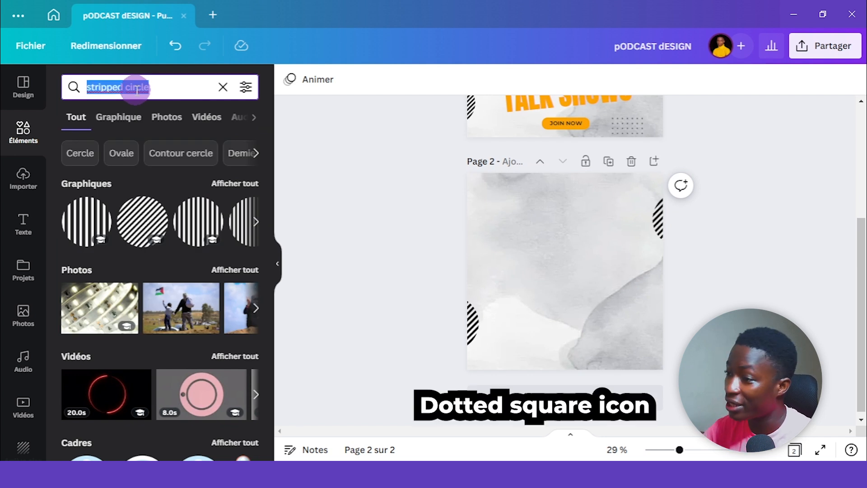
text(dotted sq)
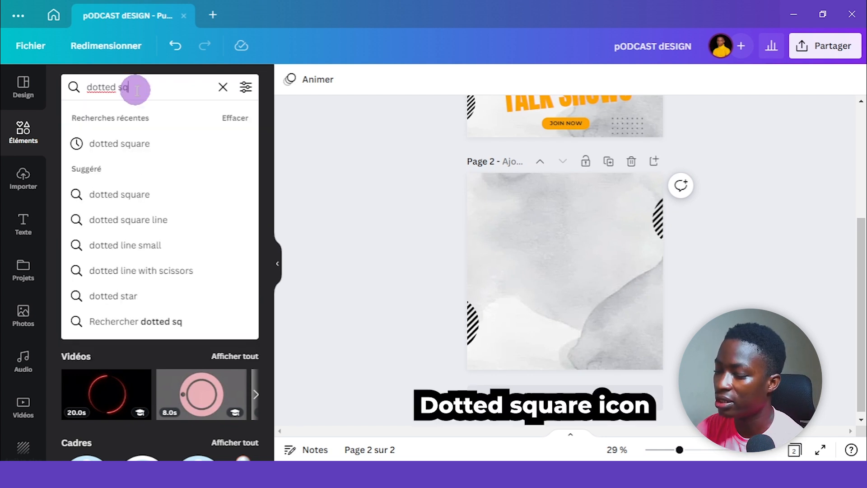
text(uare icon)
key(Return)
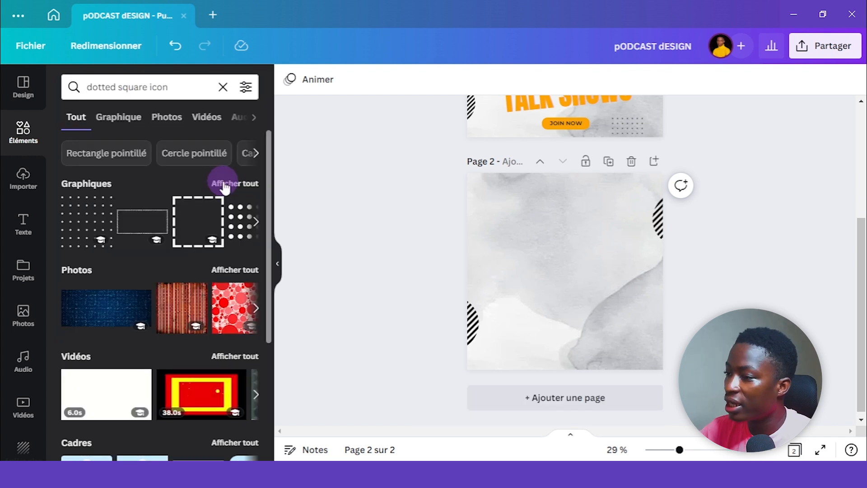
click(223, 180)
Step: Add the square grid of small dots to page 2, using the page 1 design as reference
scroll(765, 235, up, 1)
scroll(765, 234, up, 4)
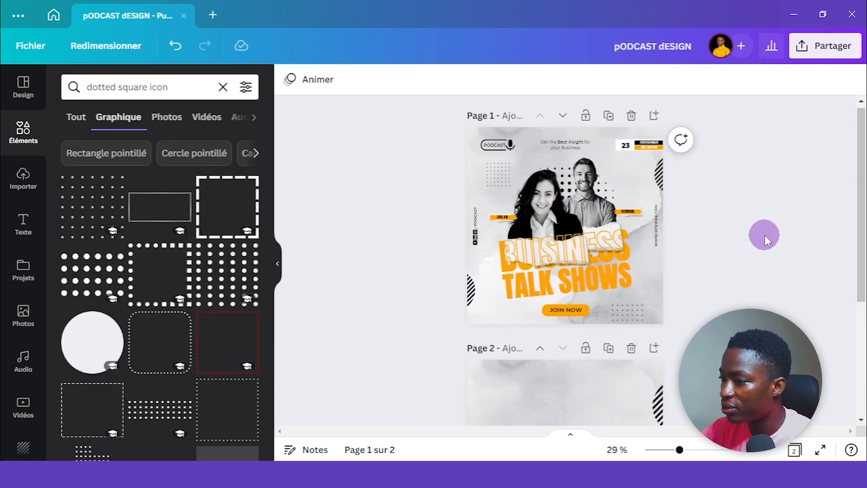
scroll(765, 234, down, 3)
scroll(836, 266, up, 3)
scroll(836, 266, down, 3)
click(86, 209)
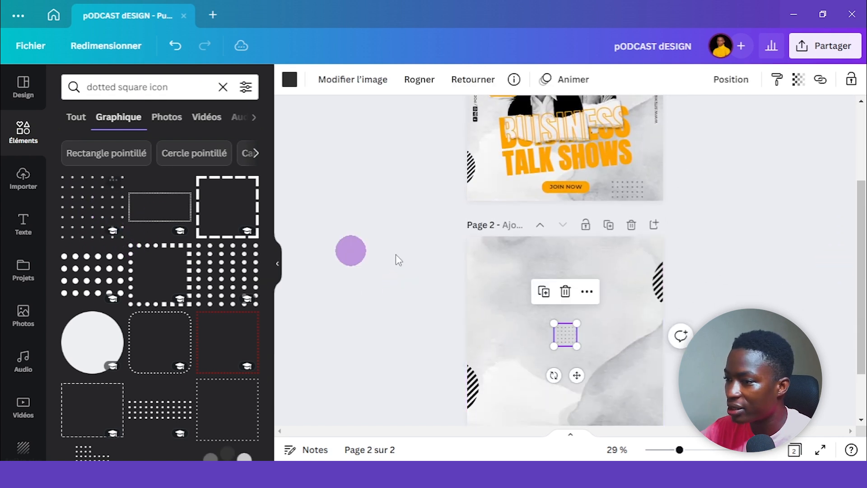
scroll(778, 211, up, 3)
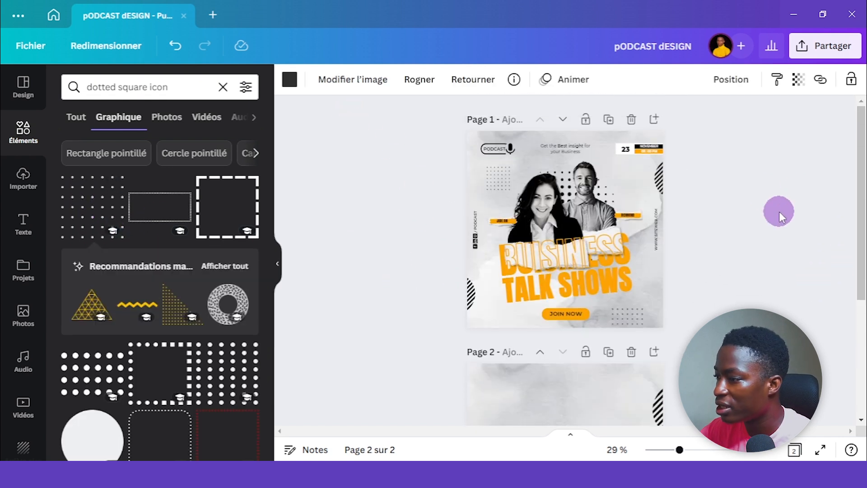
Step: Place one dot grid in page 2's upper left and another at its lower right, partly past the bottom edge
scroll(779, 211, down, 5)
drag(550, 277, 607, 349)
click(480, 156)
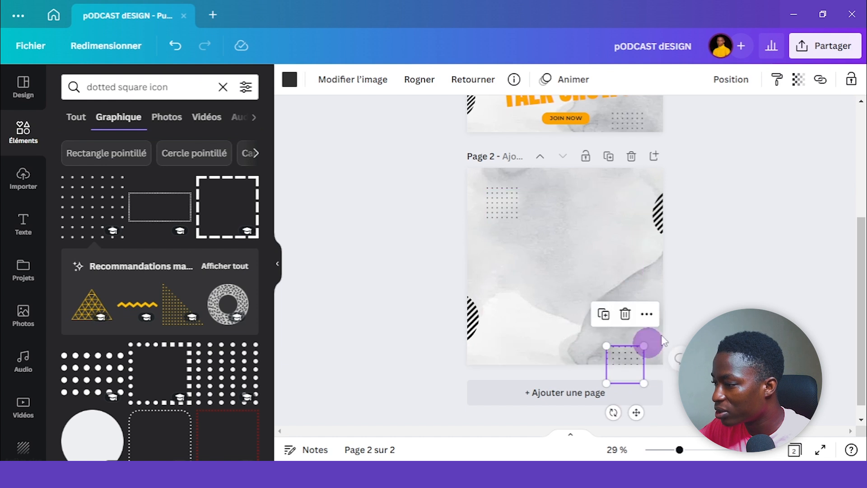
click(750, 272)
scroll(750, 272, up, 5)
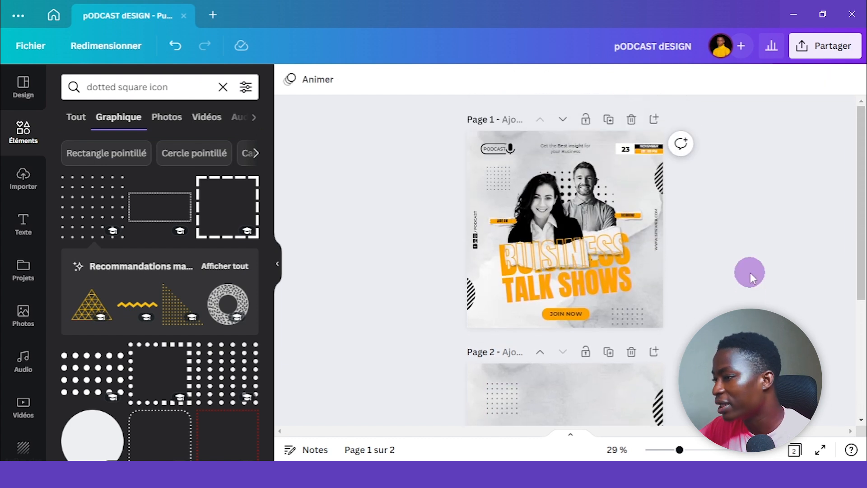
Step: Shrink the upper-left dot grid on page 2 and align it with the left margin guide
scroll(750, 272, down, 1)
click(508, 329)
drag(517, 320, 495, 335)
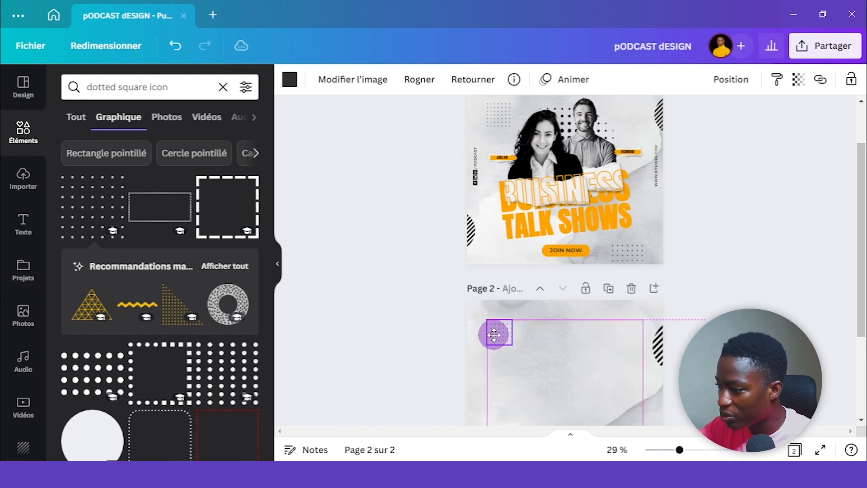
click(764, 243)
scroll(764, 242, down, 3)
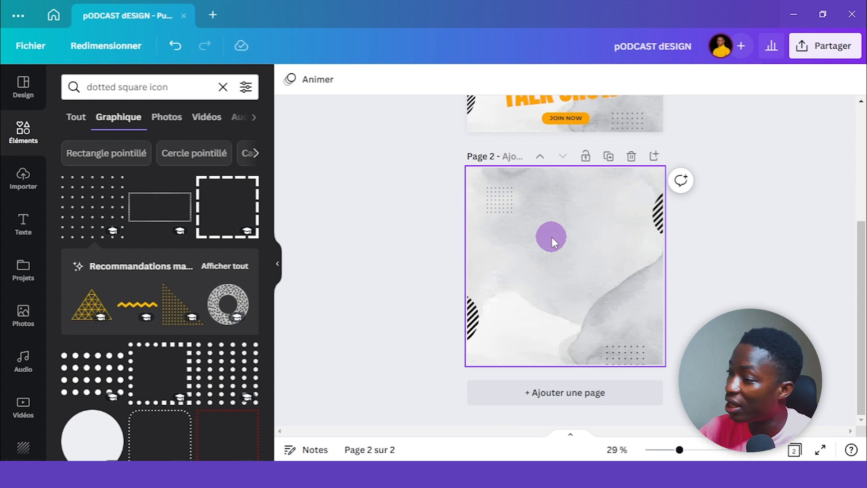
Step: Search the graphics for "halftone dotted circle", using the dots behind the people on page 1 as reference
scroll(751, 243, up, 5)
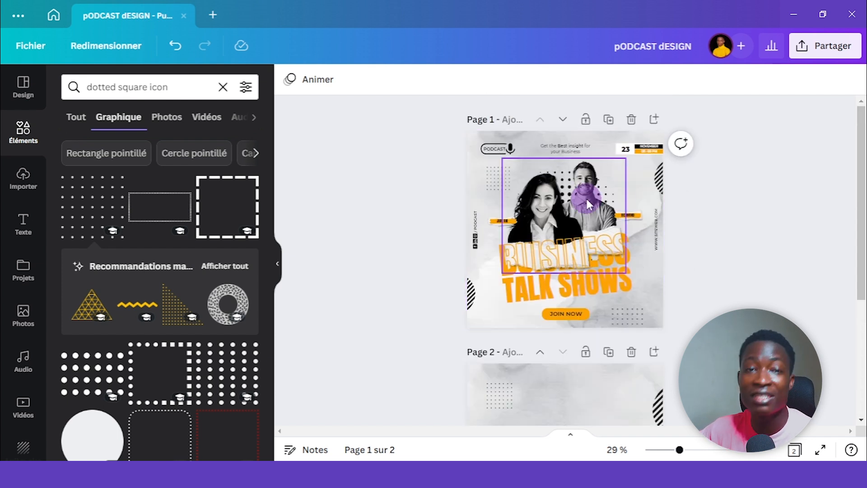
scroll(788, 259, down, 2)
scroll(787, 258, up, 2)
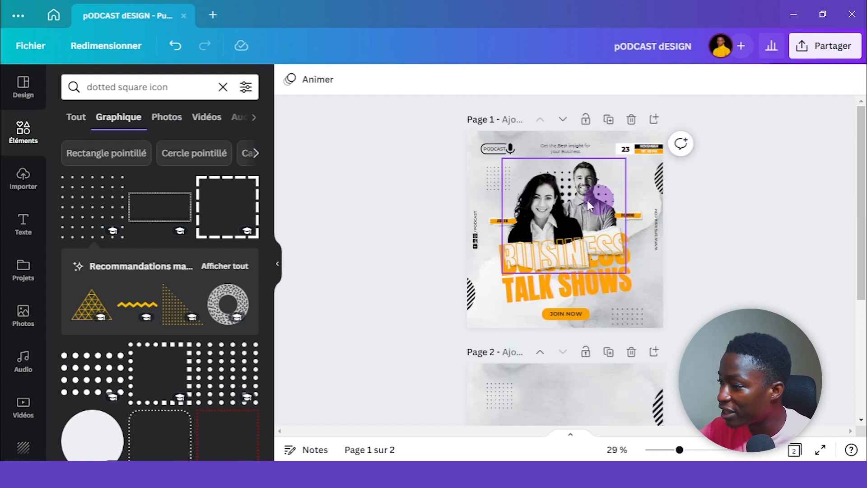
scroll(770, 283, down, 4)
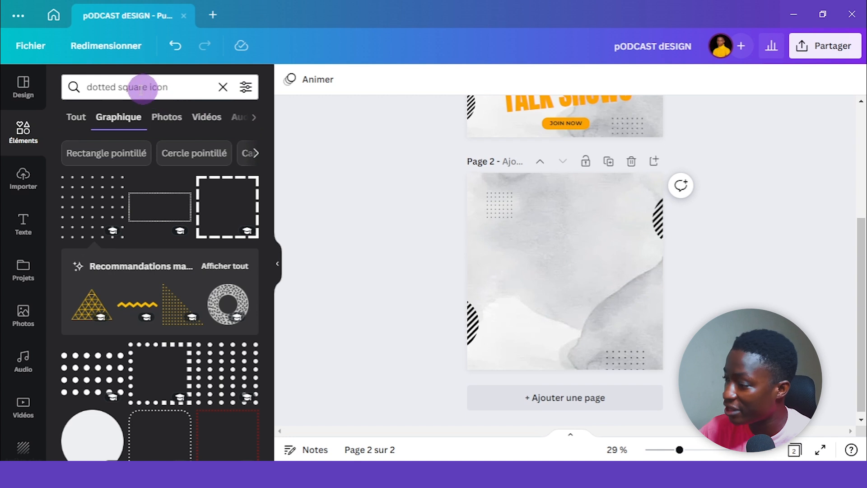
triple_click(110, 87)
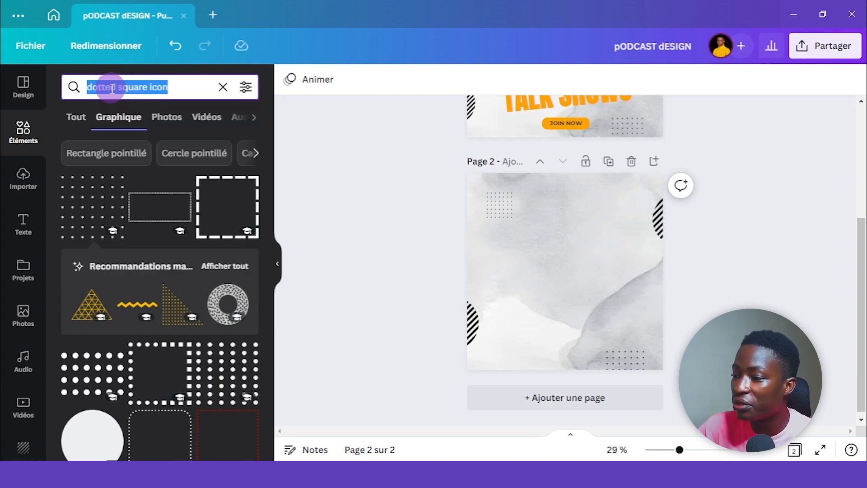
key(BackSpace)
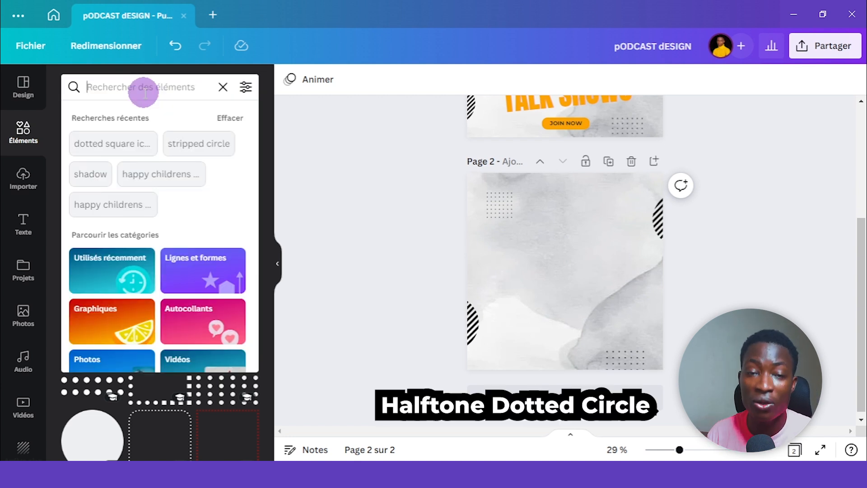
text(halftone dotted circle)
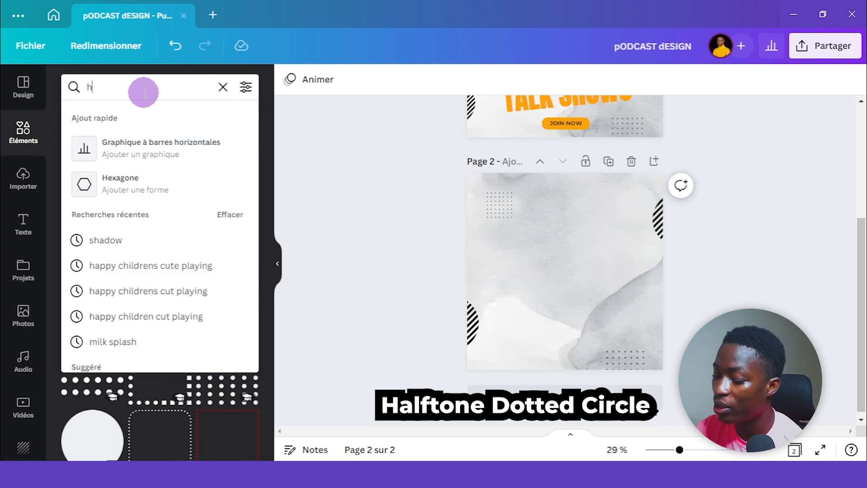
key(Return)
Step: Add the round halftone graphic with dots shrinking outward from a dense centre to page 2
scroll(780, 311, up, 1)
scroll(548, 186, up, 3)
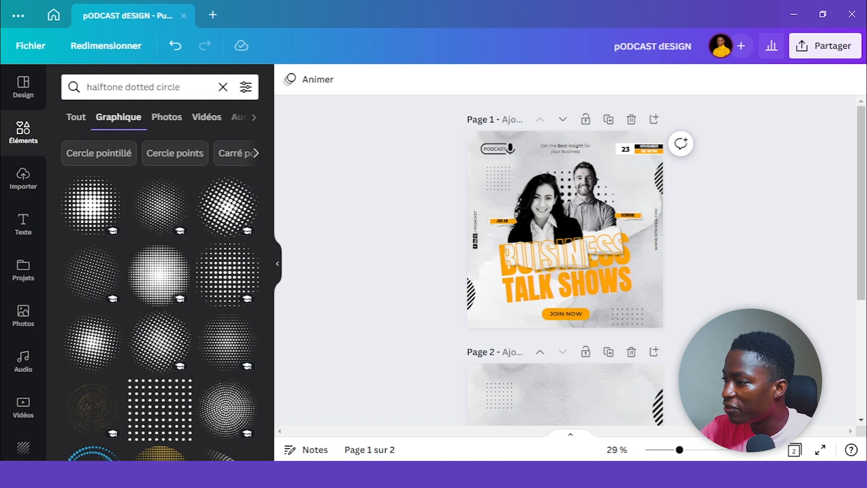
scroll(806, 312, down, 2)
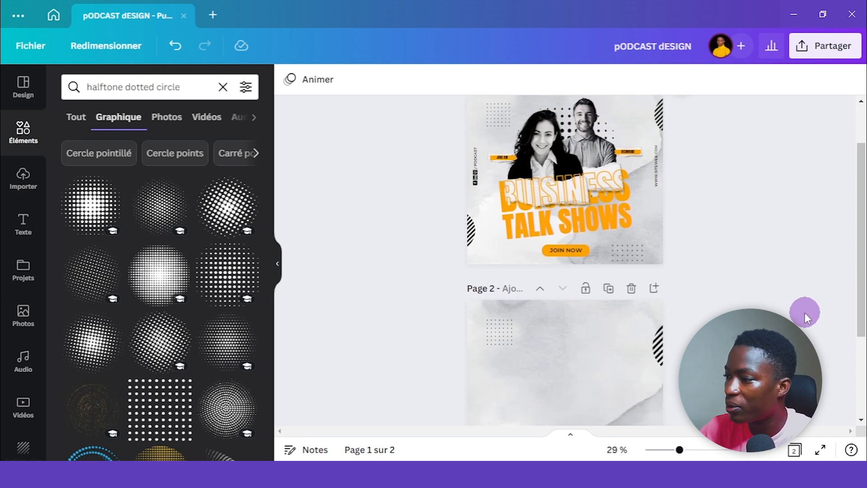
scroll(802, 313, down, 3)
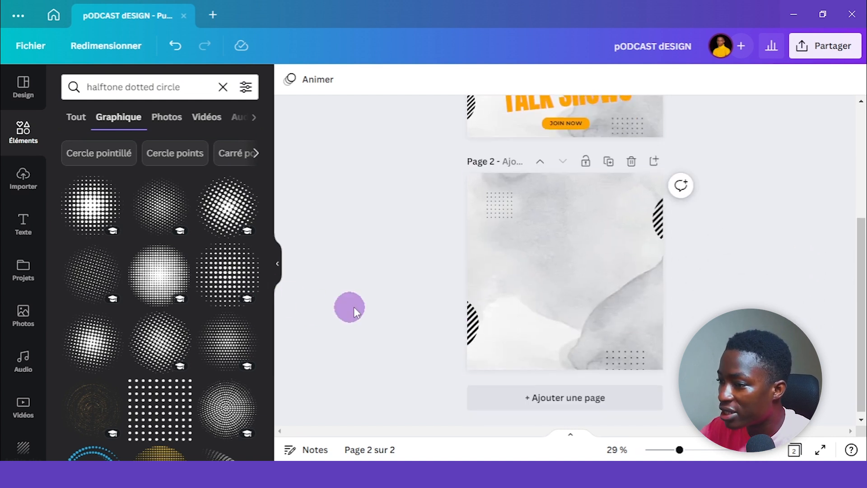
scroll(797, 193, up, 4)
scroll(799, 193, down, 2)
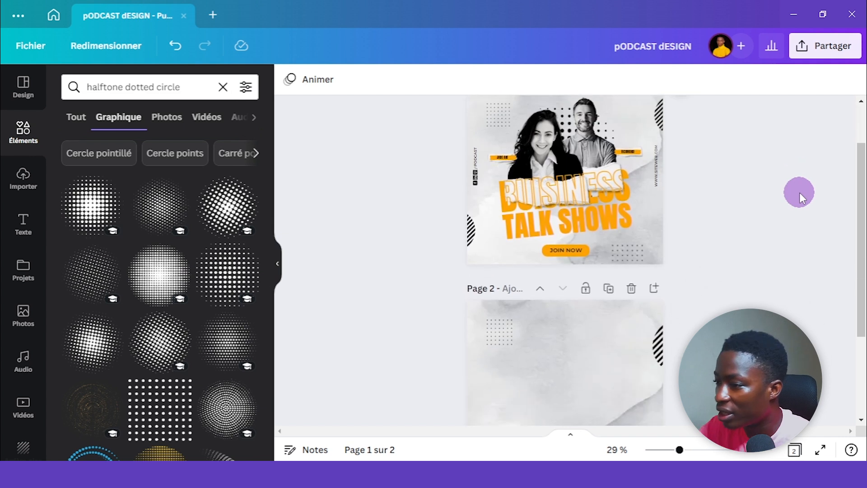
scroll(750, 216, down, 2)
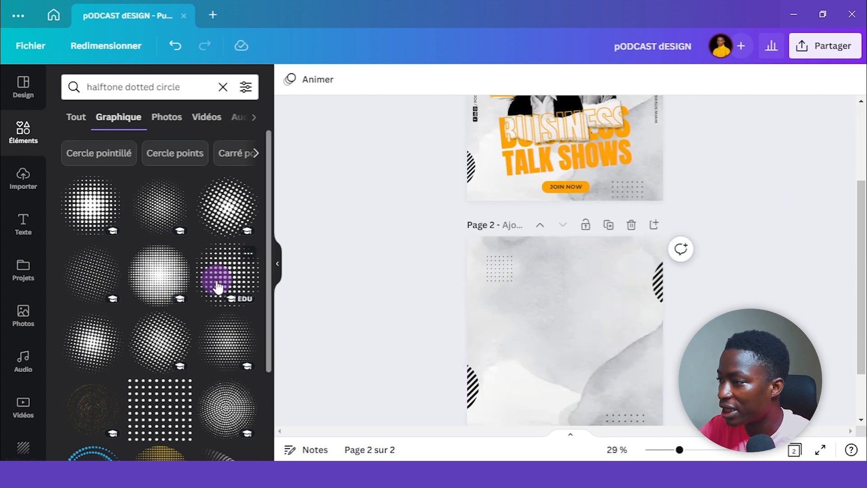
click(221, 261)
scroll(796, 228, down, 2)
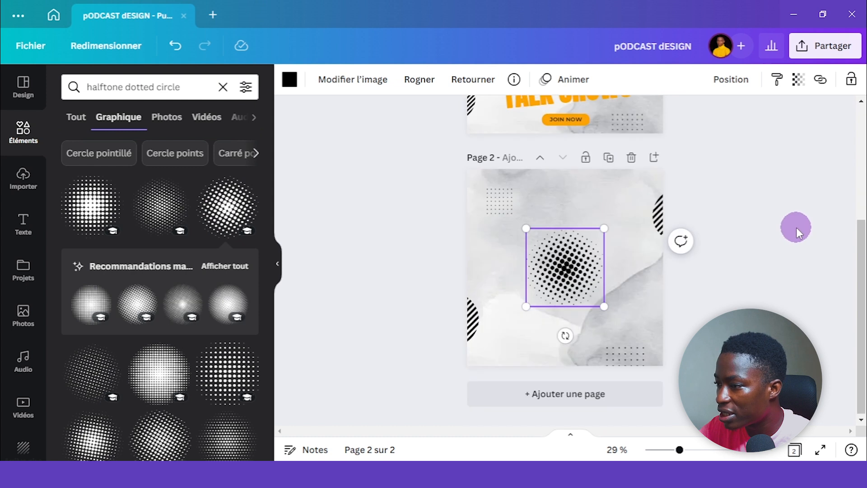
Step: Enlarge the halftone circle to about half of page 2's width, centre it, and compare it with page 1
drag(602, 306, 619, 319)
drag(561, 286, 556, 277)
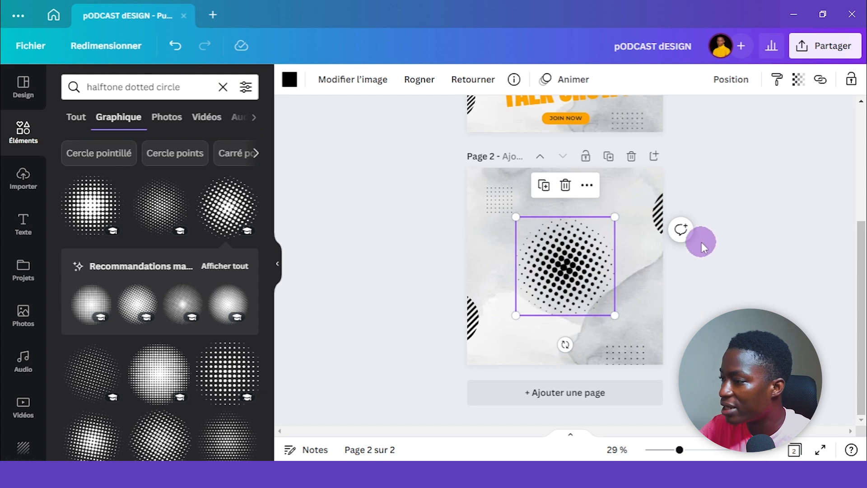
click(753, 243)
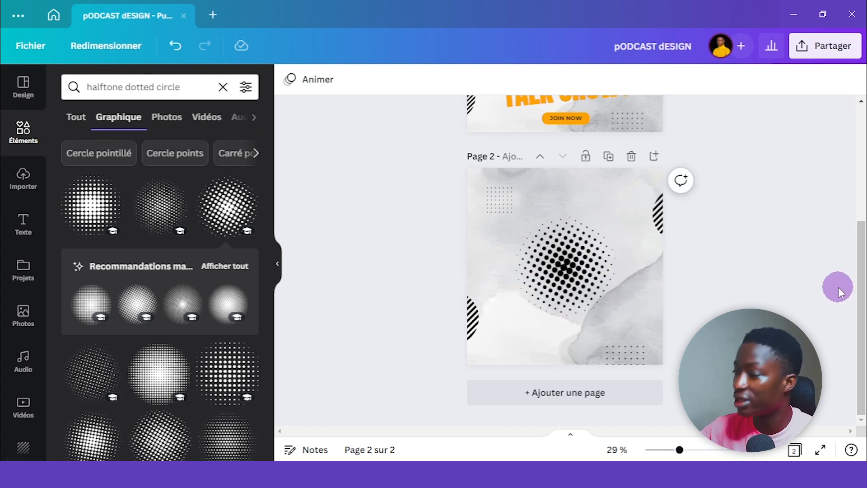
scroll(778, 230, up, 5)
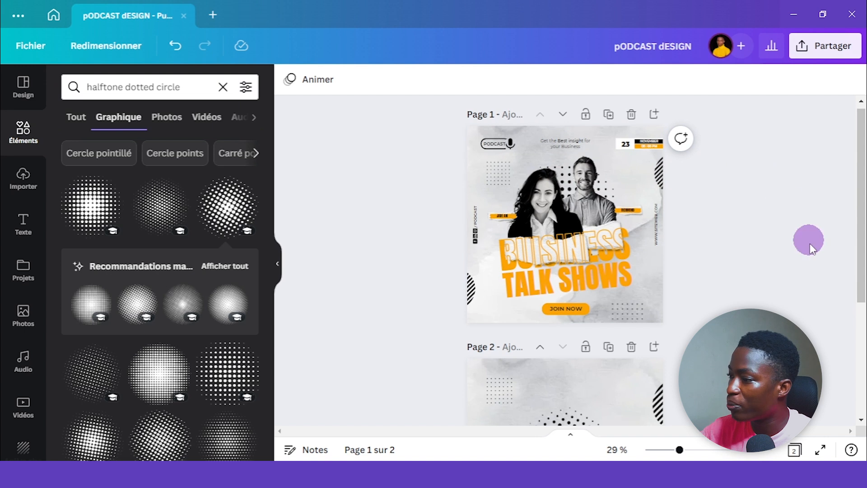
scroll(809, 264, down, 3)
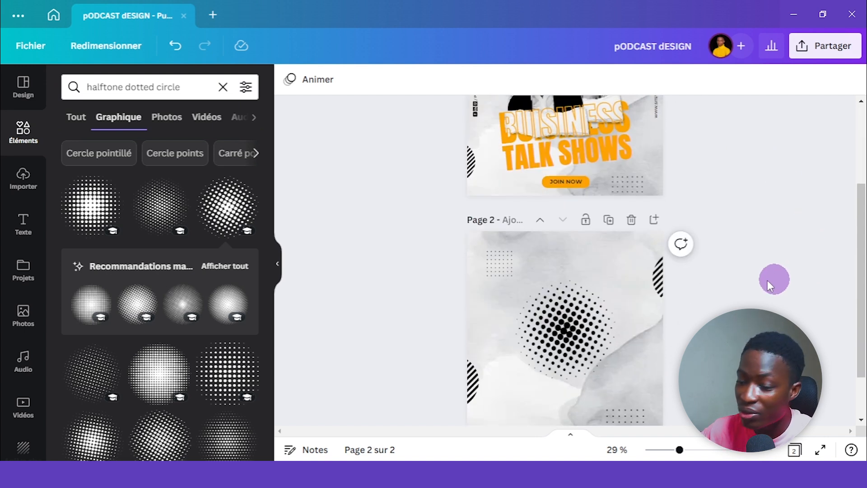
Step: Search the stock photos for "professionnals"
click(22, 316)
double_click(110, 86)
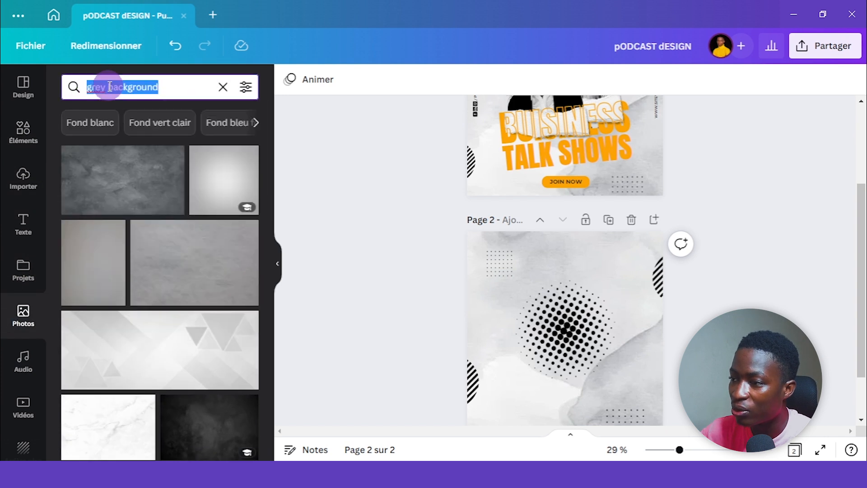
text(pro)
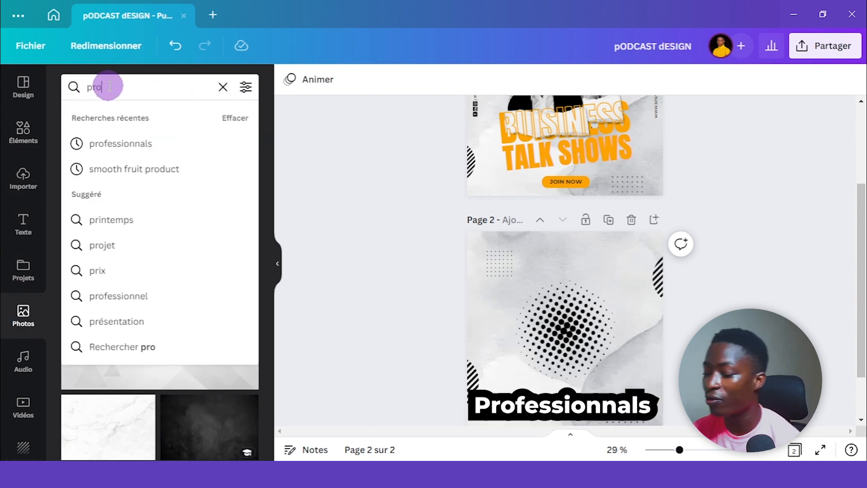
click(136, 143)
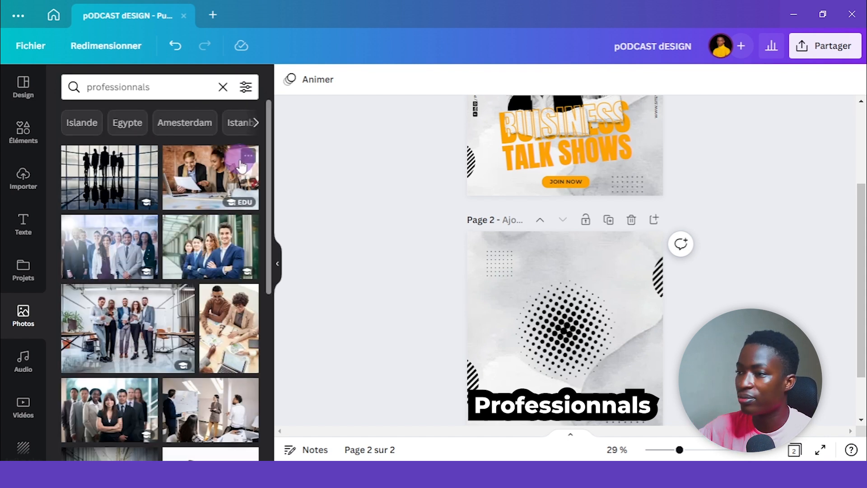
Step: Add the photos of the woman in a black blazer and the bearded man in a blue shirt to page 2
scroll(153, 226, down, 5)
scroll(144, 248, down, 3)
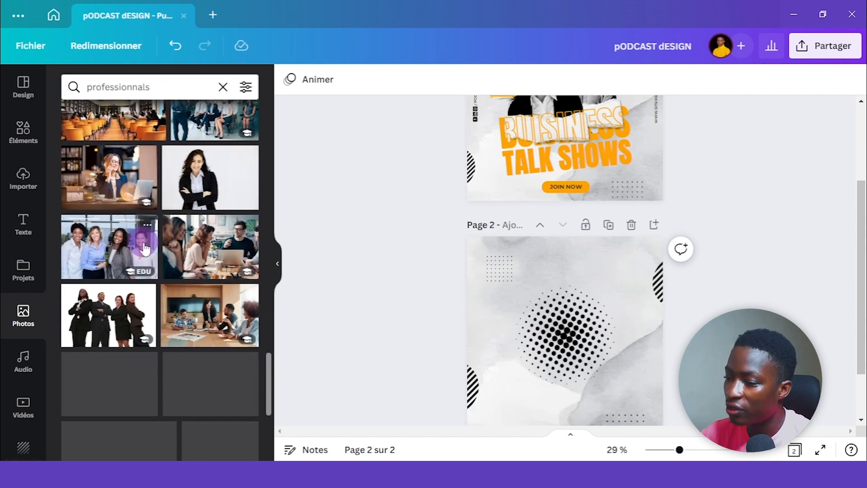
click(208, 178)
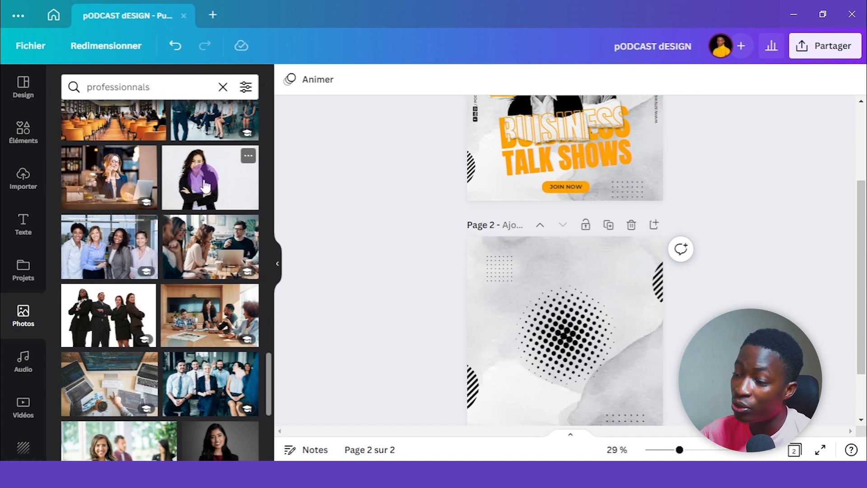
scroll(141, 289, down, 4)
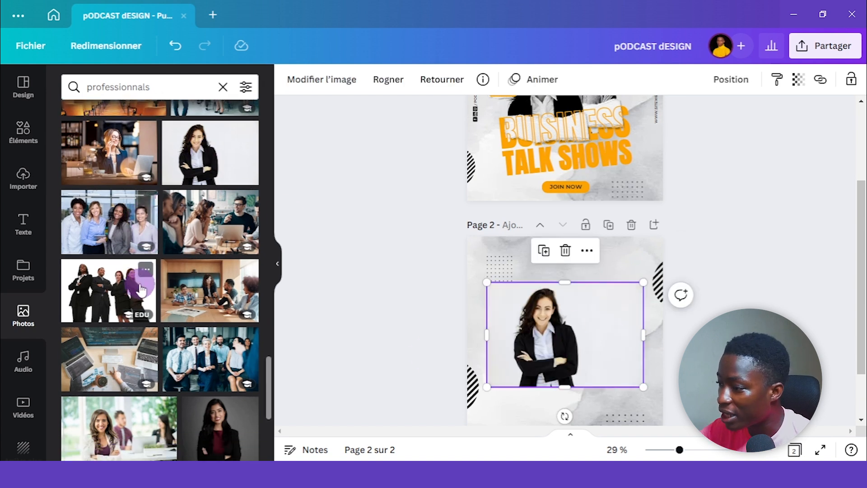
scroll(141, 289, down, 2)
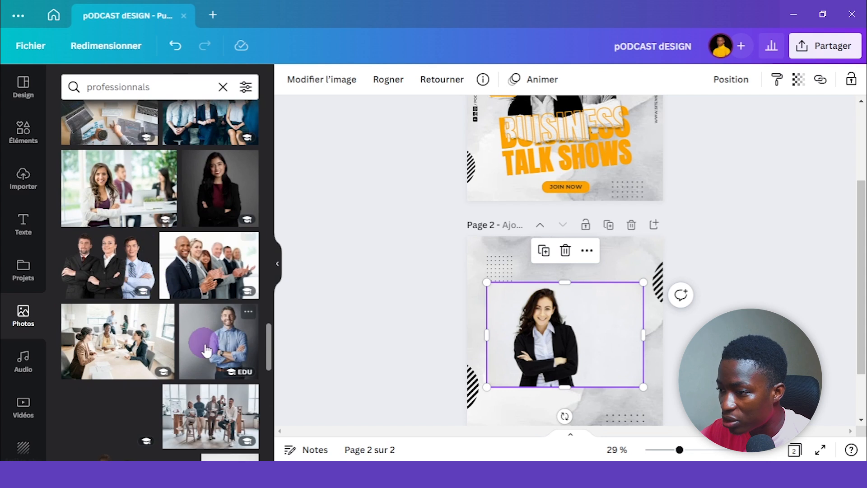
click(224, 355)
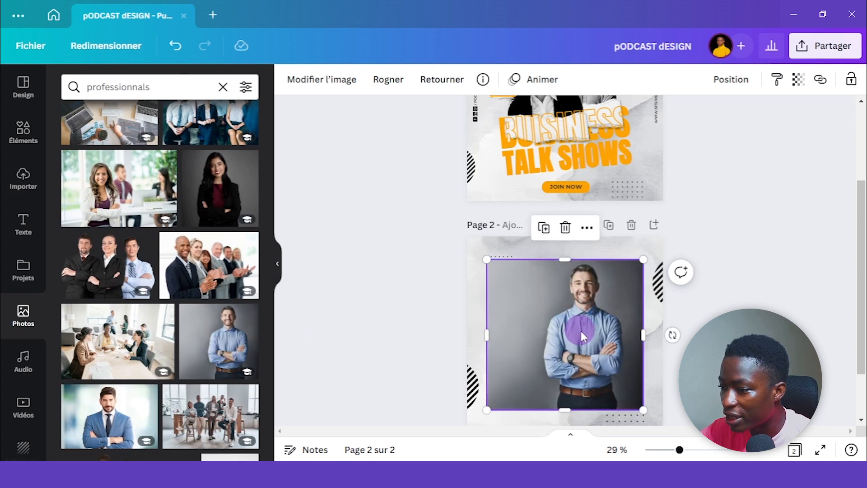
Step: Move the man's photo partly past page 2's right edge, uncovering the woman in the photo behind it
drag(580, 332, 638, 325)
drag(525, 359, 497, 351)
click(497, 351)
Step: Remove the background from the man's photo with the background remover
click(582, 319)
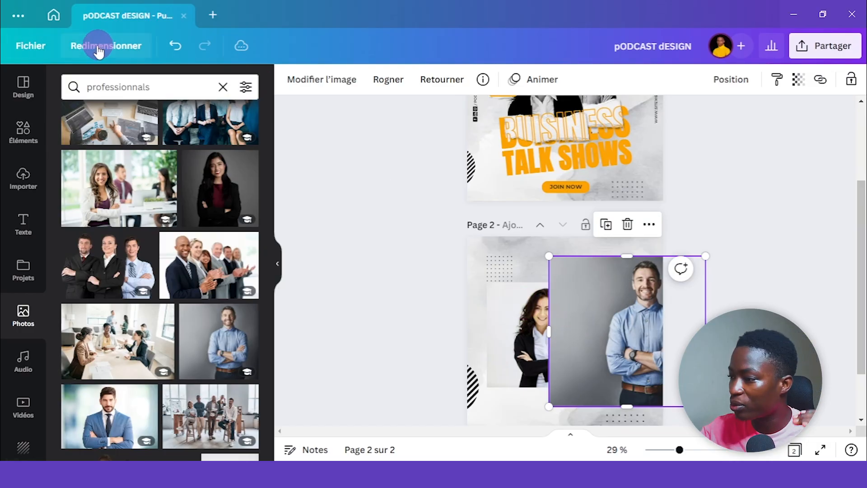
click(291, 80)
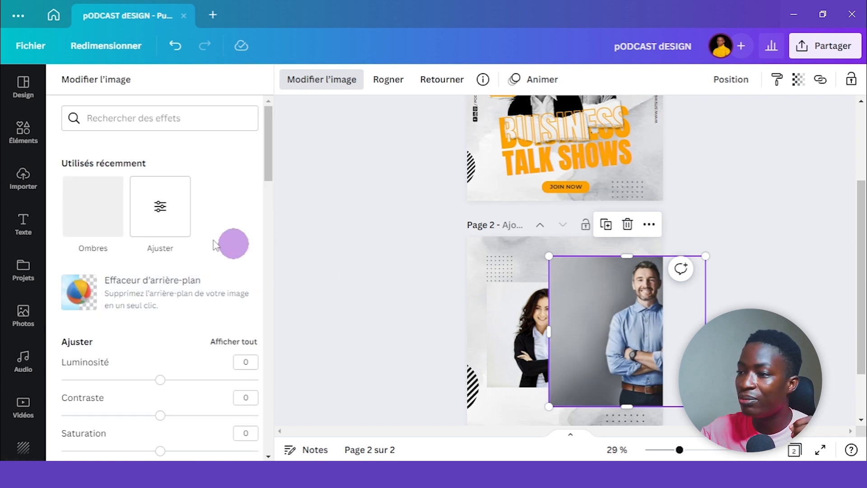
click(120, 303)
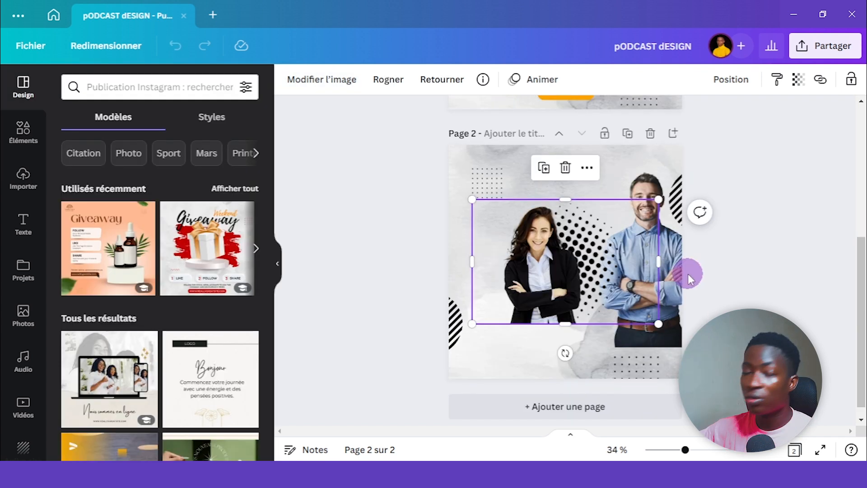
Step: Move the man's cutout left and slightly down to stand beside the woman, and select the woman's cutout
click(674, 272)
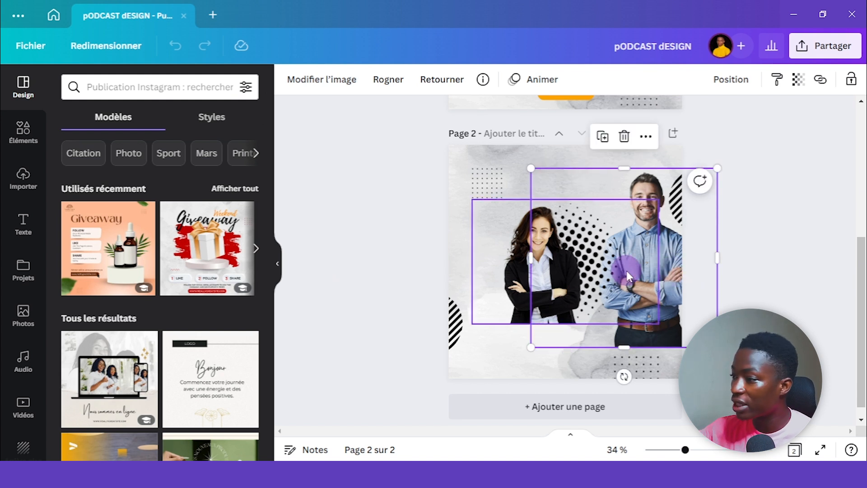
drag(666, 248, 649, 254)
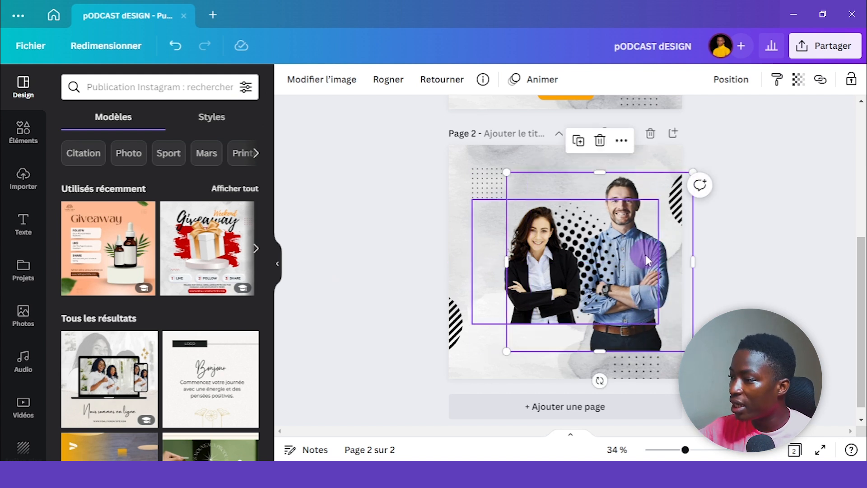
click(530, 243)
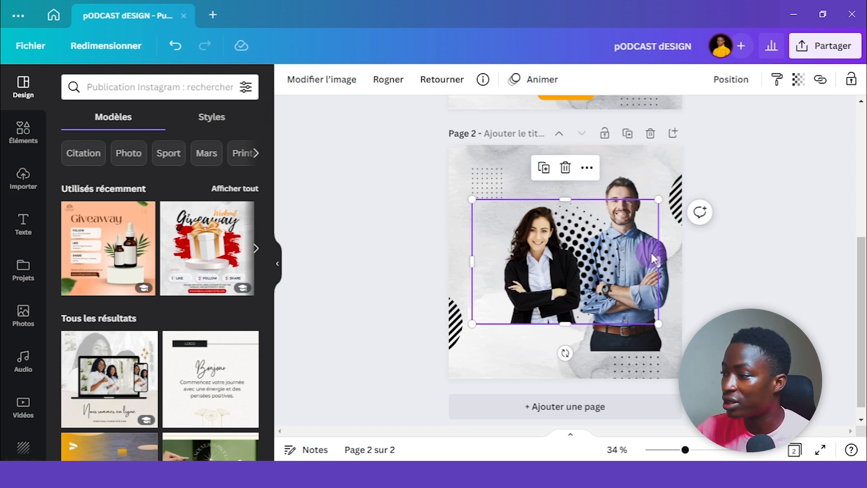
click(620, 252)
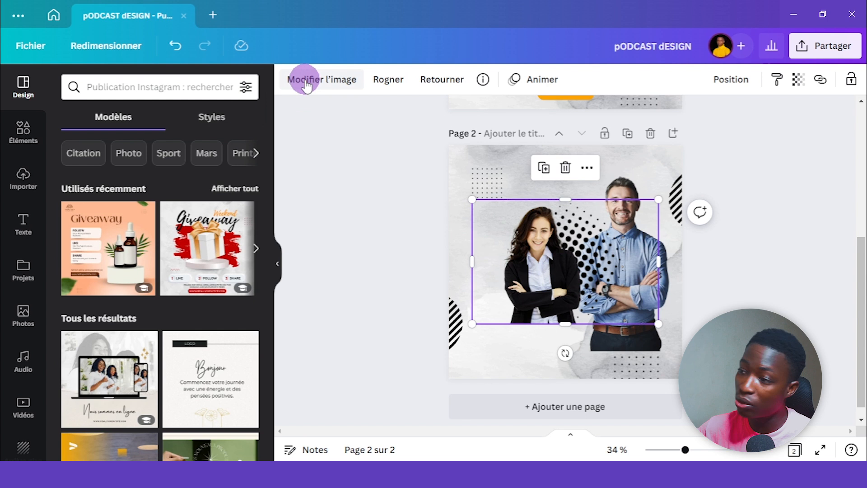
Step: Apply the Street filter to the woman's cutout on page 2
click(323, 81)
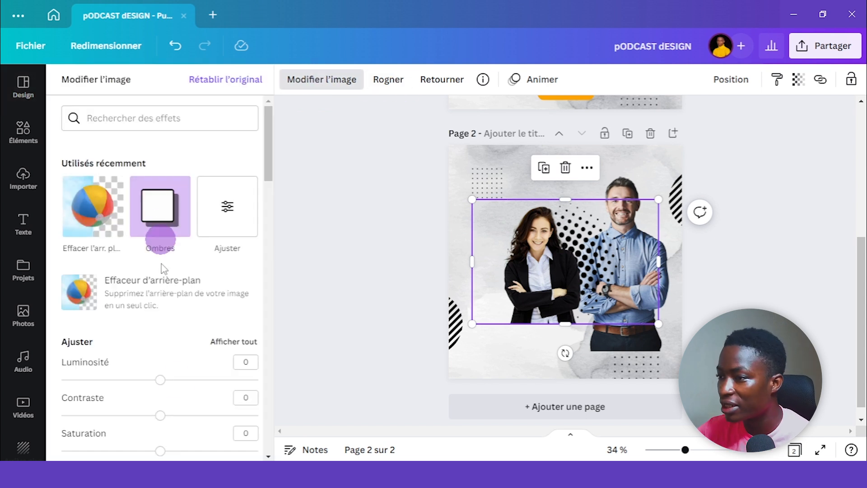
scroll(204, 300, down, 5)
scroll(203, 300, up, 2)
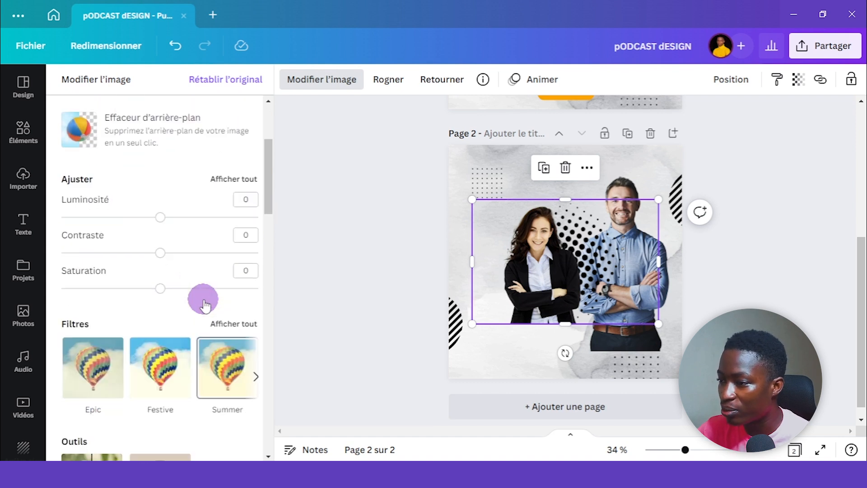
scroll(203, 299, down, 2)
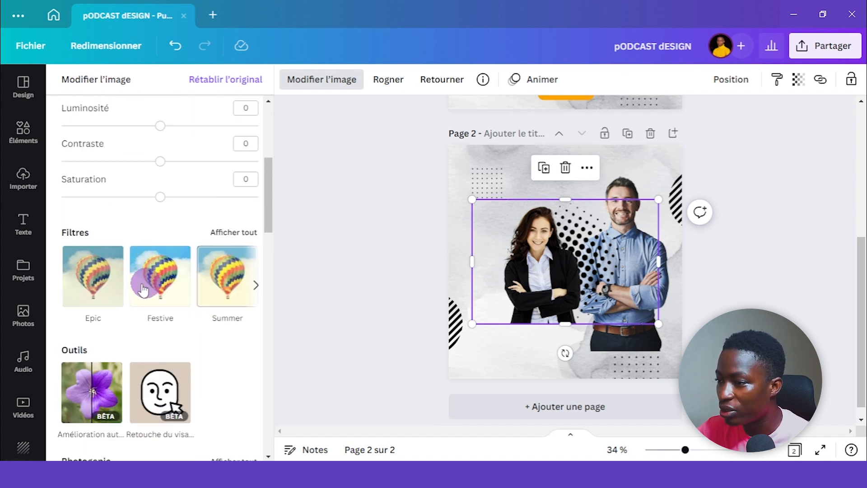
click(237, 234)
scroll(228, 289, down, 6)
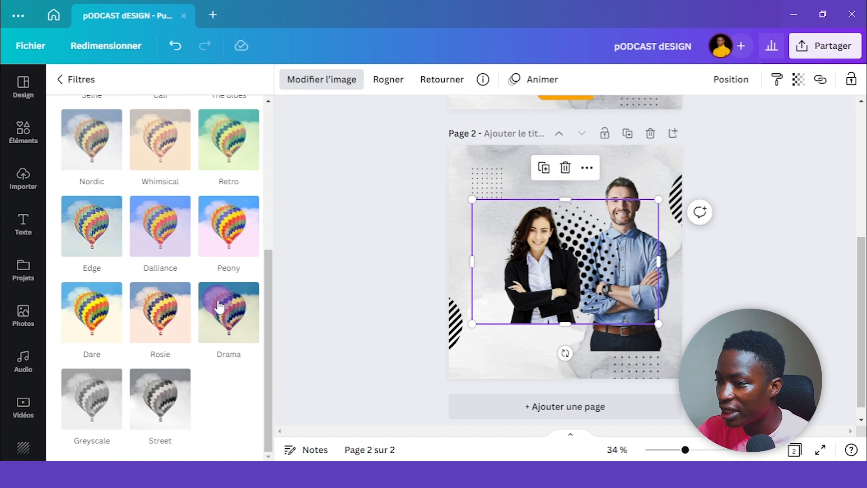
click(166, 400)
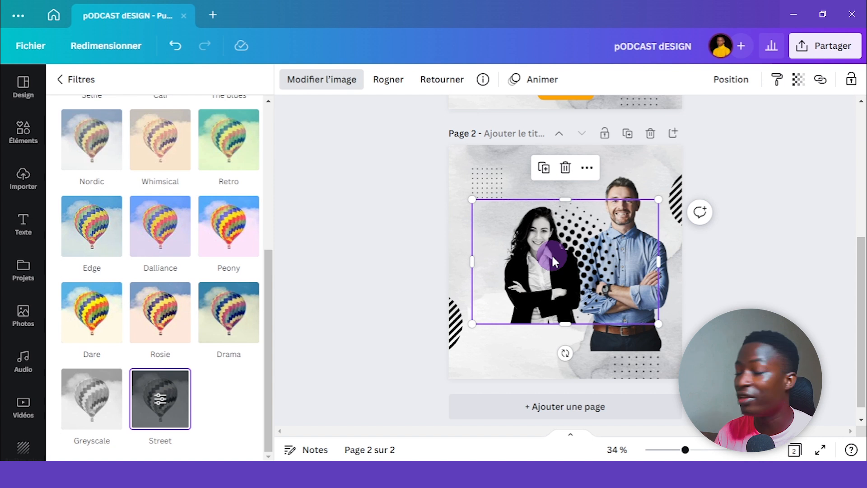
Step: Apply the same Street filter to the man's cutout
click(608, 183)
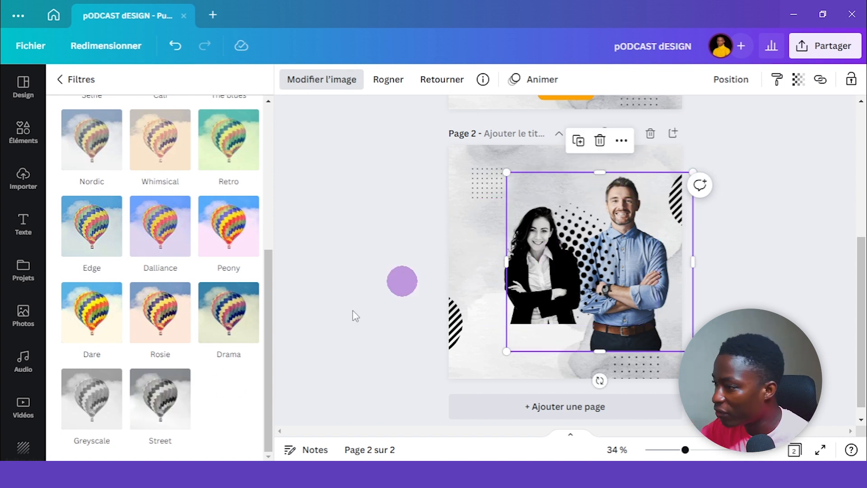
click(160, 400)
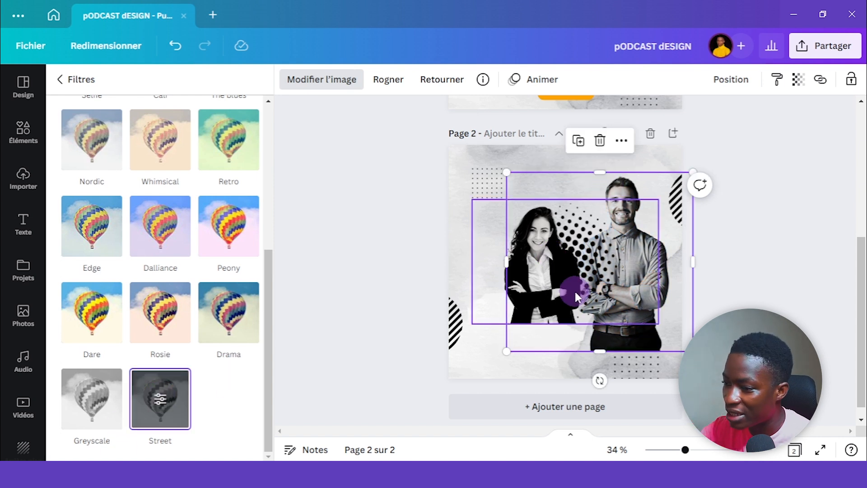
click(843, 202)
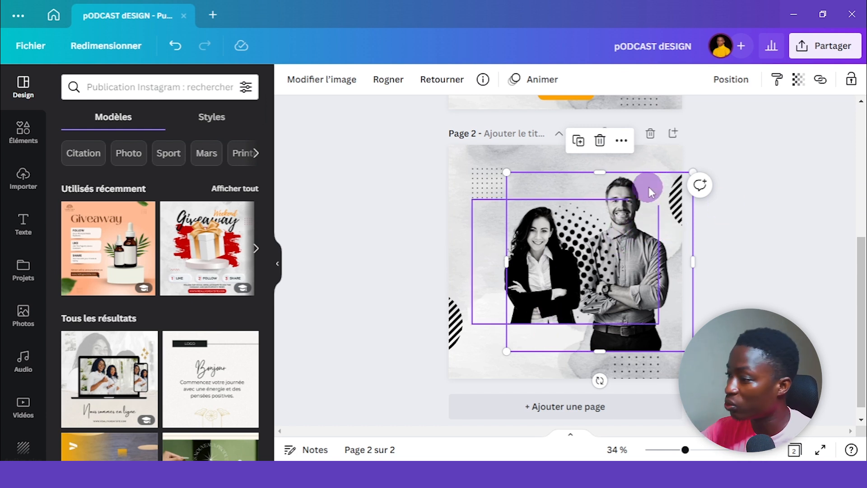
Step: Enlarge the woman's cutout slightly and move it up so her head nearly reaches the height of the man's
click(742, 83)
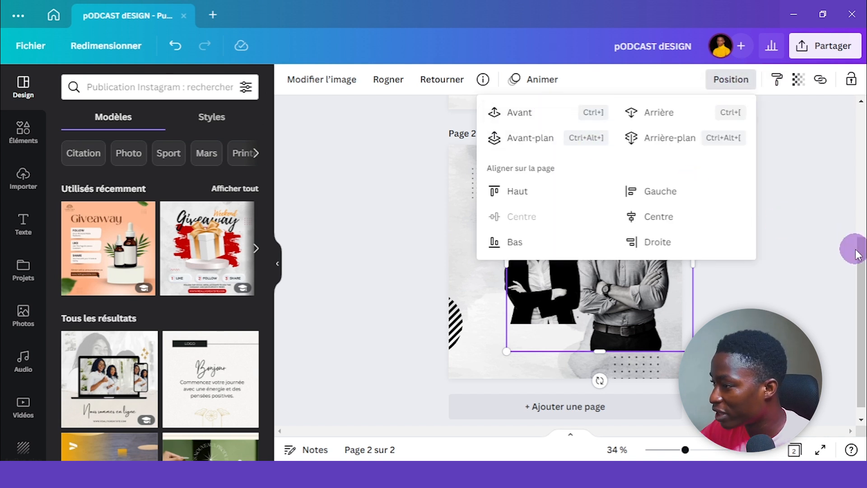
click(855, 255)
click(563, 252)
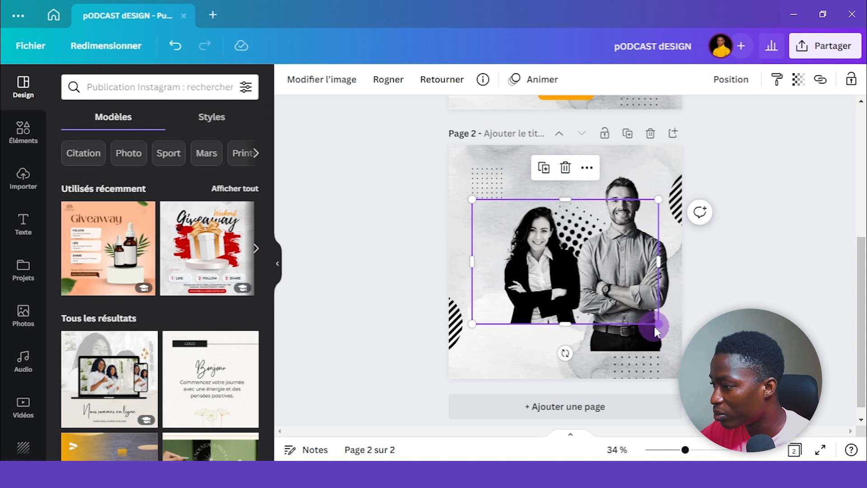
drag(655, 325, 683, 338)
drag(540, 276, 532, 256)
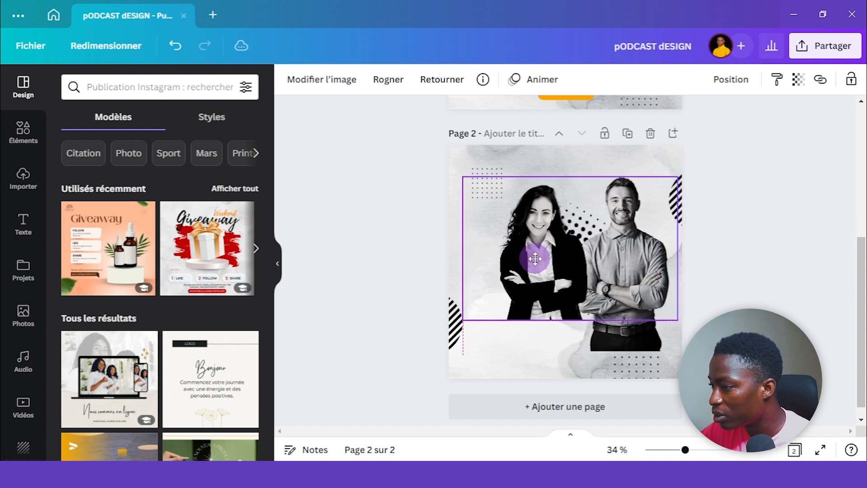
Step: Scale down the man's cutout and move it closer to the woman so he stands just behind her shoulder
click(637, 341)
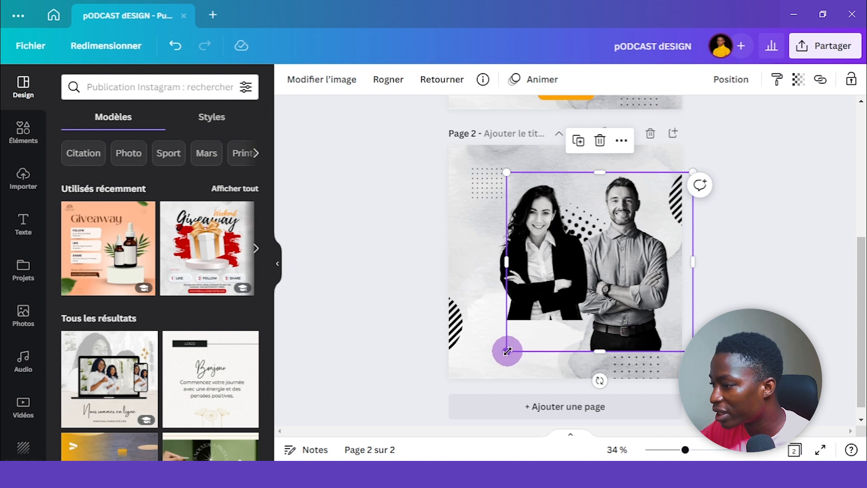
drag(507, 350, 560, 322)
drag(683, 283, 659, 320)
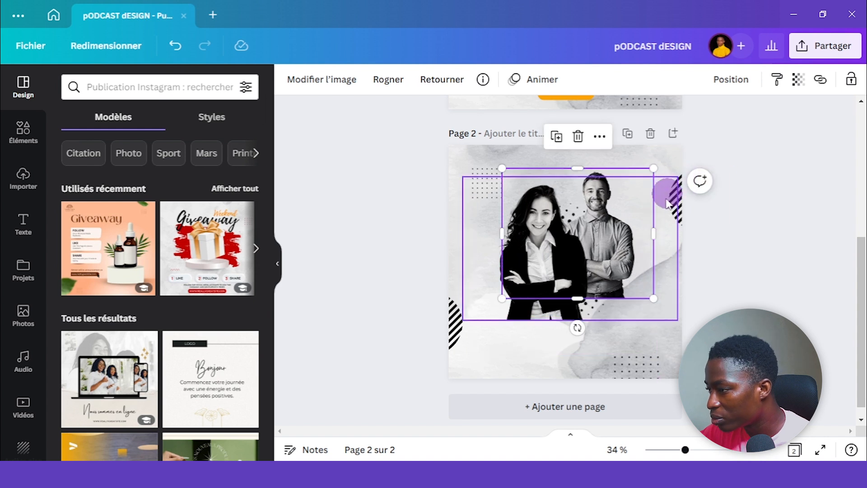
drag(653, 168, 673, 169)
drag(529, 178, 526, 179)
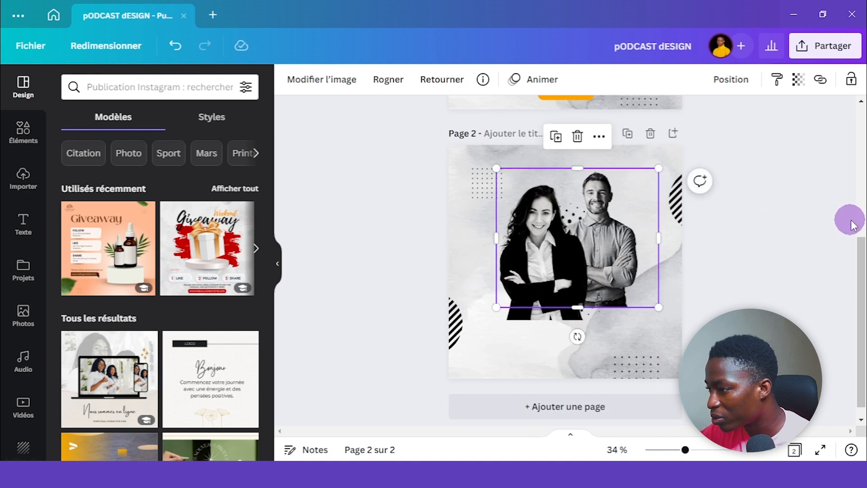
click(814, 231)
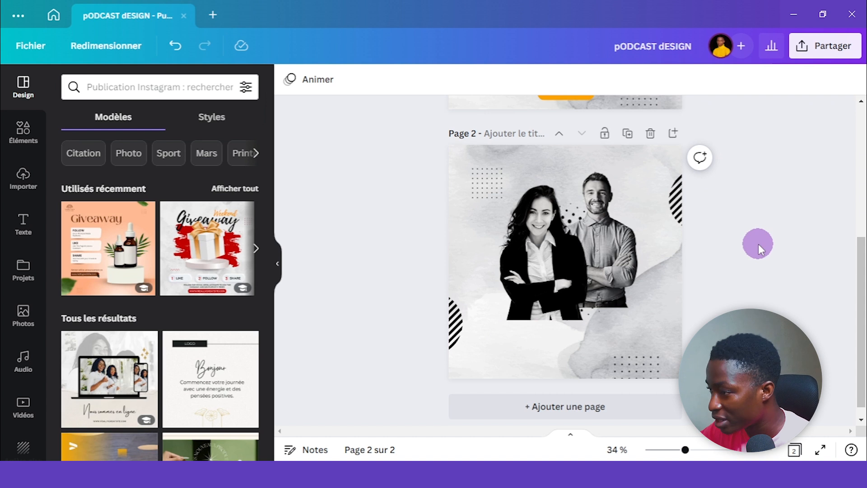
Step: Crop the woman's cutout just below her folded arms and trim the empty space on both sides
scroll(660, 245, up, 5)
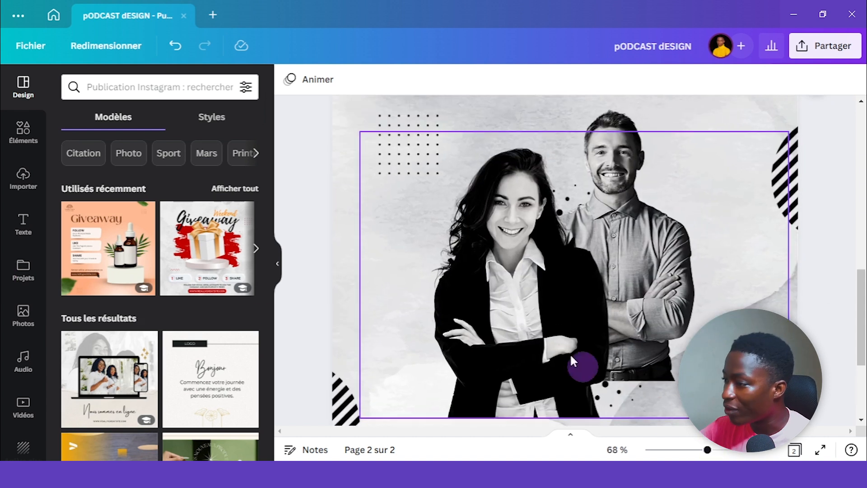
click(536, 391)
drag(576, 418, 575, 360)
drag(787, 245, 623, 280)
drag(359, 255, 420, 256)
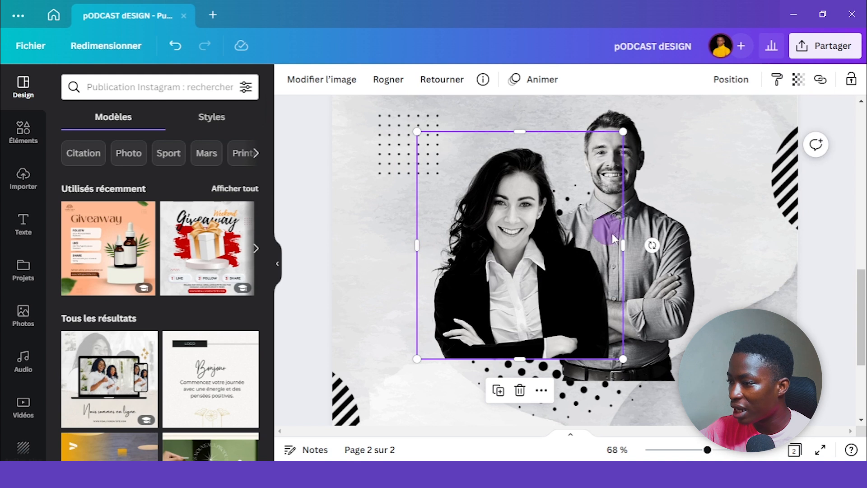
Step: Crop the man's cutout just below his folded arms and trim the empty space on both sides
click(642, 262)
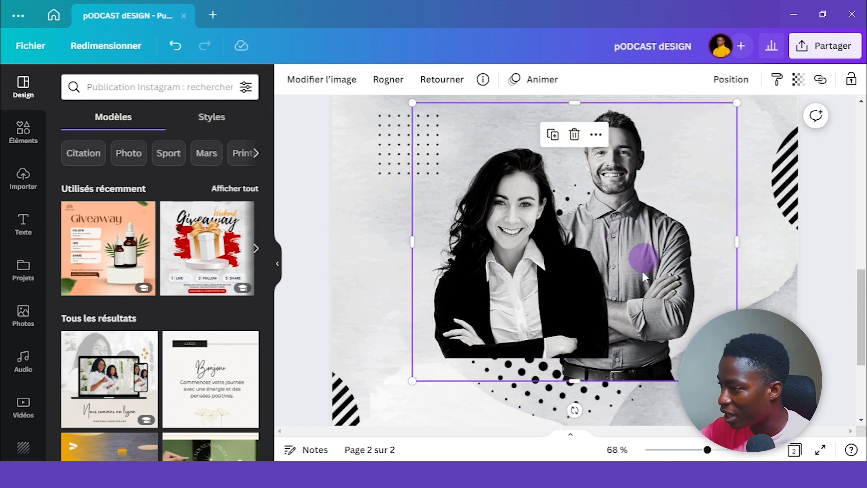
drag(583, 364, 601, 301)
drag(412, 204, 532, 203)
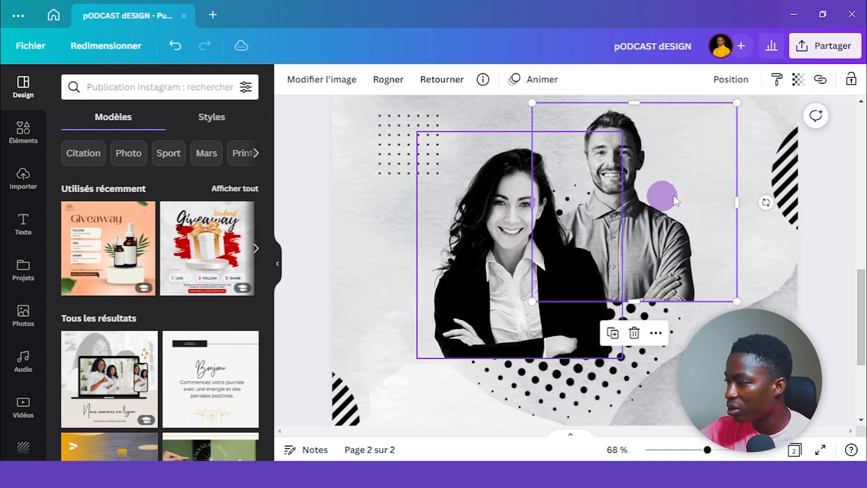
drag(736, 202, 707, 206)
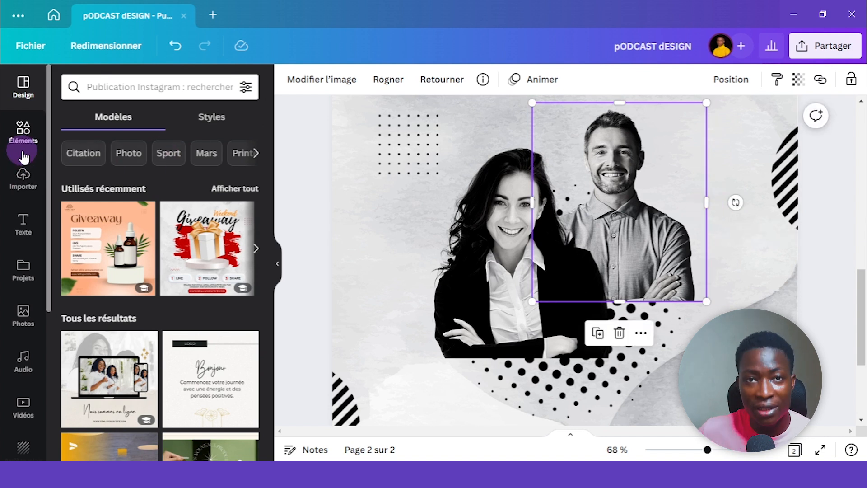
Step: Search the elements for "torn paper" and show all matching graphics
click(22, 132)
click(113, 88)
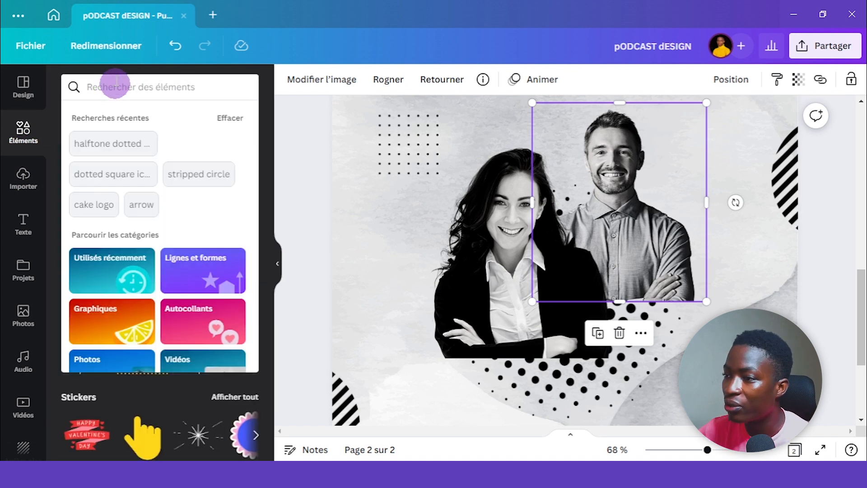
text(t)
text(or)
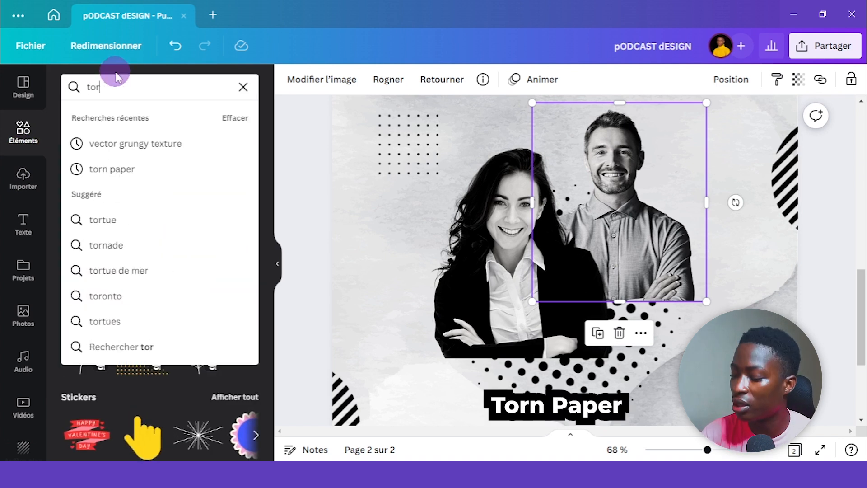
text(n paper)
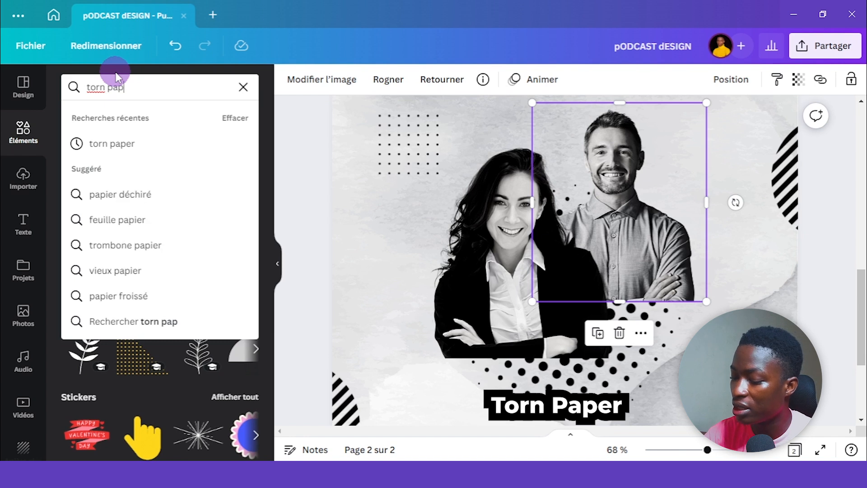
key(Return)
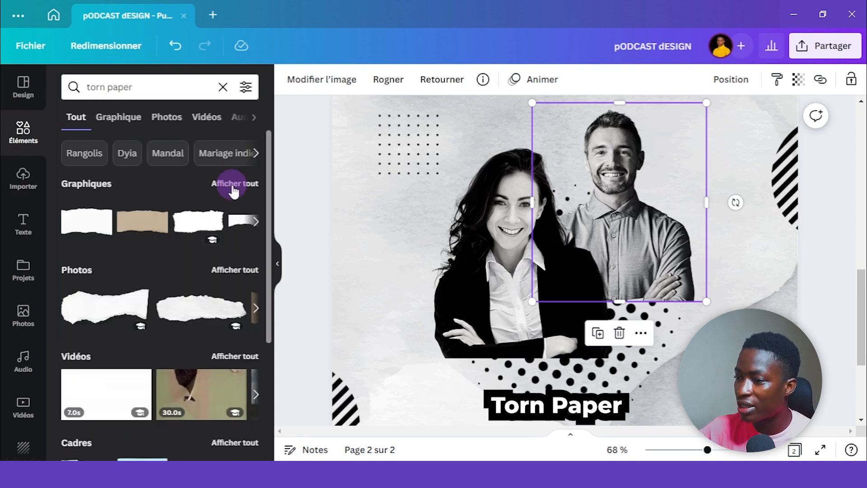
click(232, 185)
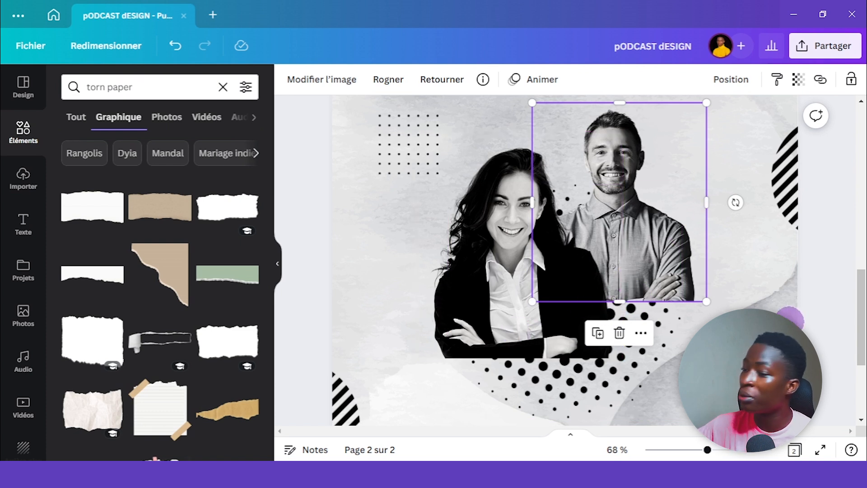
Step: Add a white torn paper strip to page 2 and lay it over the lower edge of the woman's cutout
scroll(853, 252, up, 5)
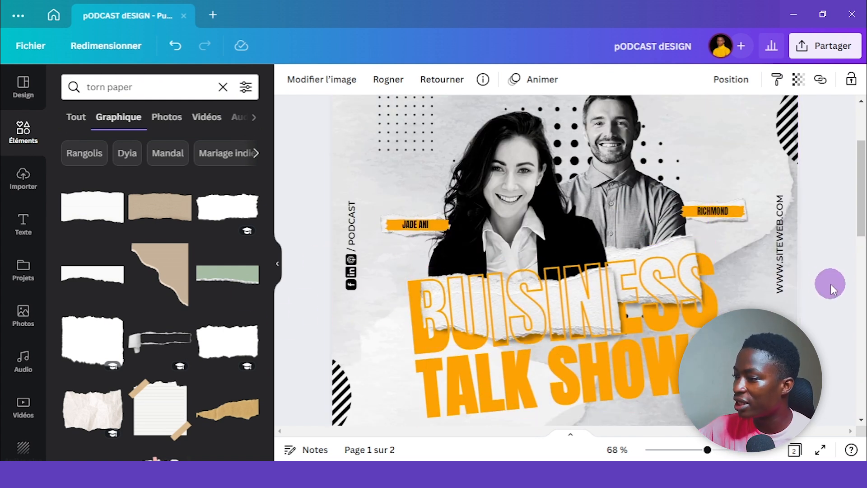
scroll(831, 283, down, 5)
scroll(131, 251, down, 5)
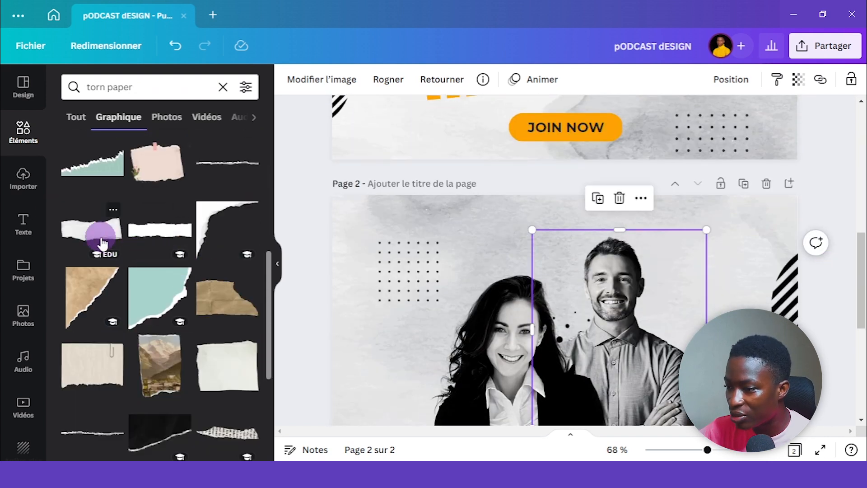
scroll(300, 246, down, 5)
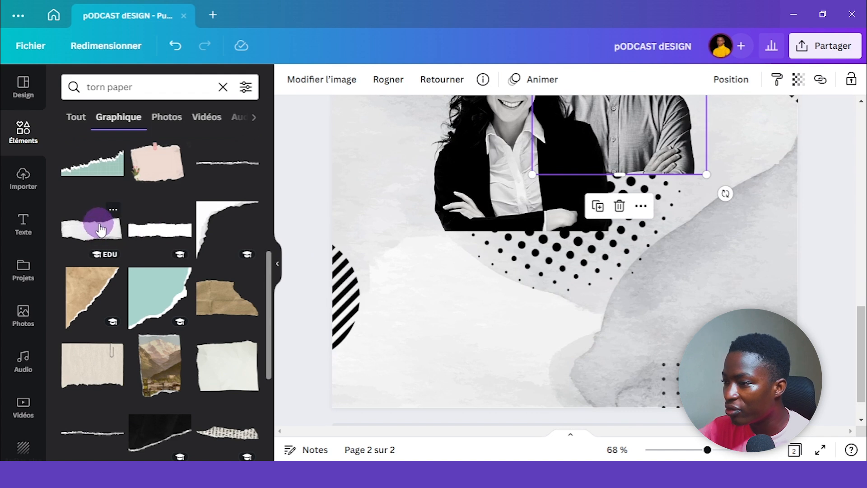
click(94, 235)
drag(556, 207, 487, 244)
drag(635, 277, 629, 274)
Step: Place a second matching torn paper strip over the man's lower edge and send it backward behind the woman's cutout
drag(557, 242, 616, 187)
click(513, 170)
click(732, 79)
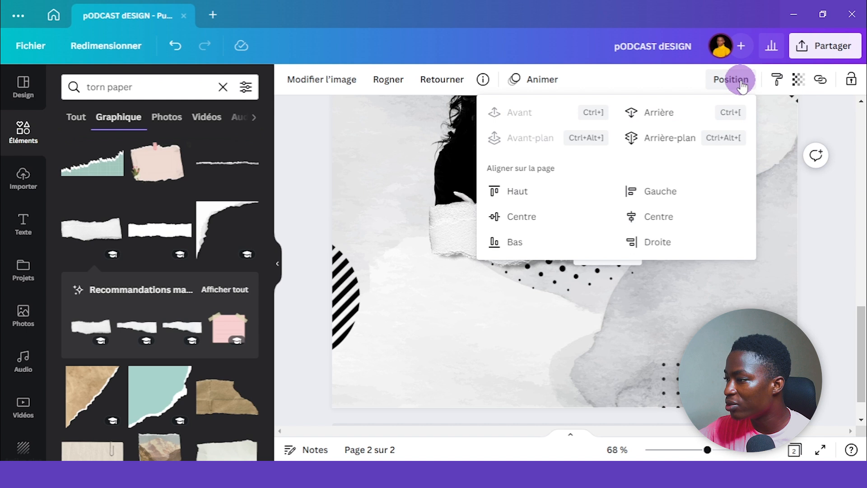
click(684, 113)
drag(861, 232, 863, 240)
click(807, 255)
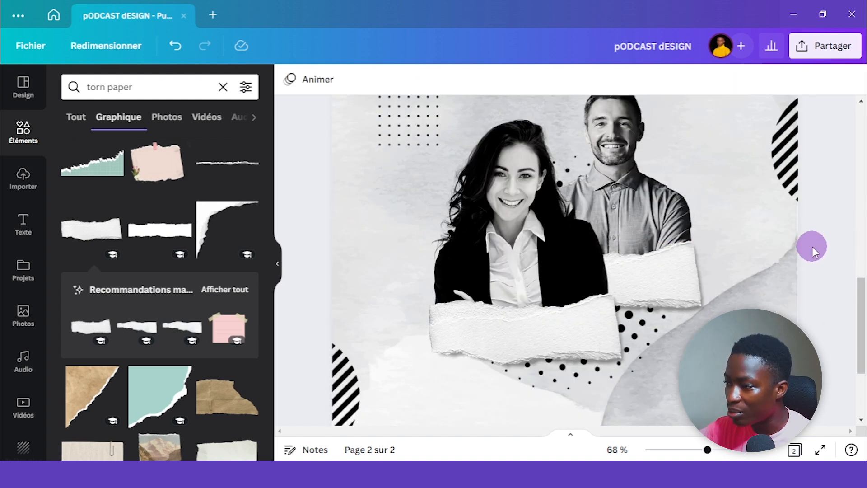
Step: Shrink the front torn paper strip slightly so its left end lines up with the woman's sleeve
click(435, 322)
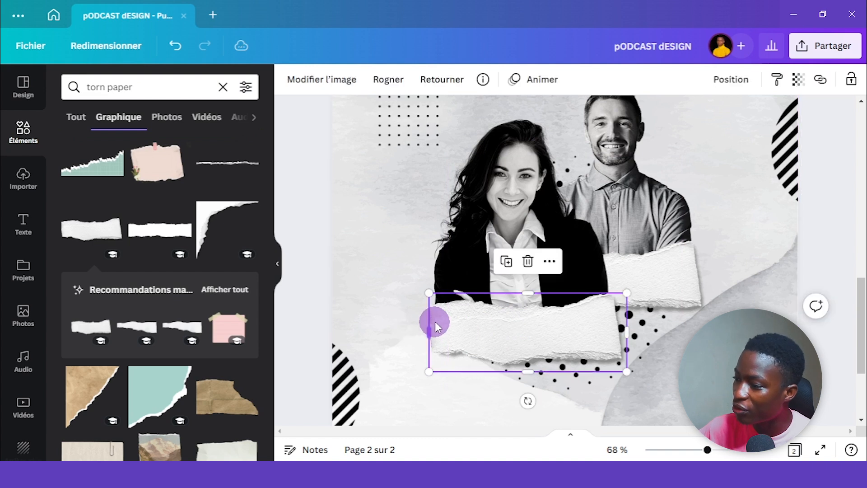
drag(428, 294, 434, 294)
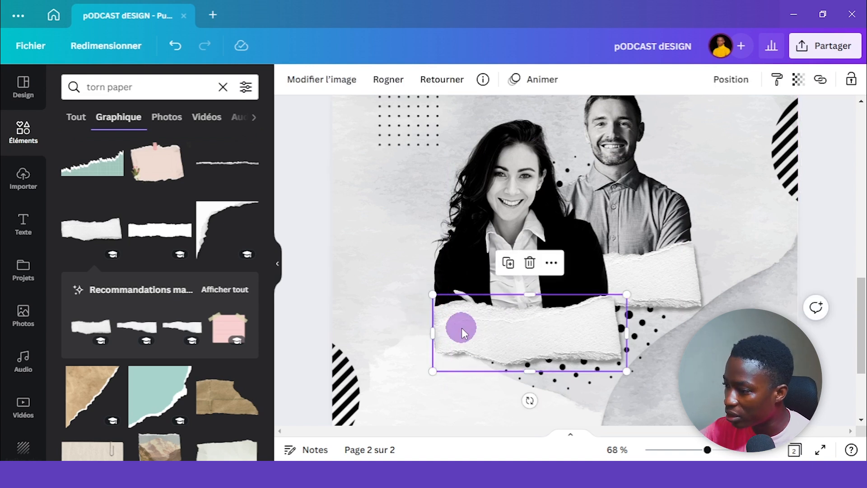
drag(462, 327, 462, 328)
Step: Group both cutouts with the two torn paper strips and move the group slightly down and to the right
shift+click(510, 244)
shift+click(651, 277)
shift+click(658, 175)
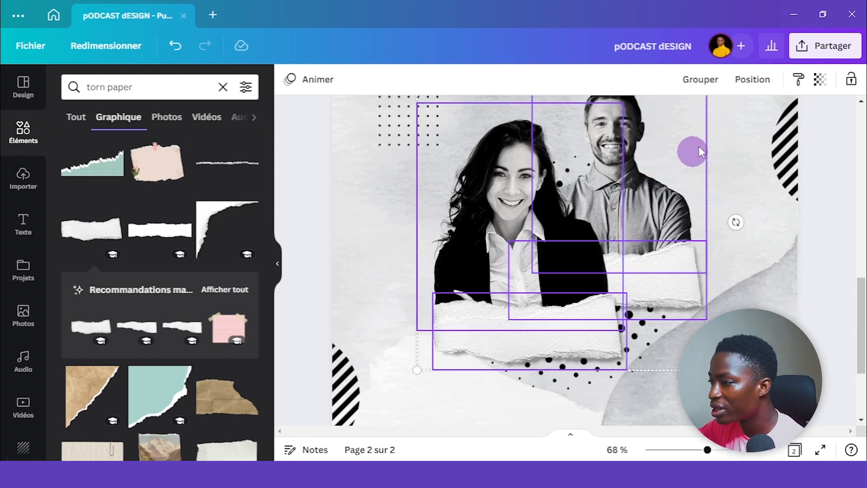
click(700, 80)
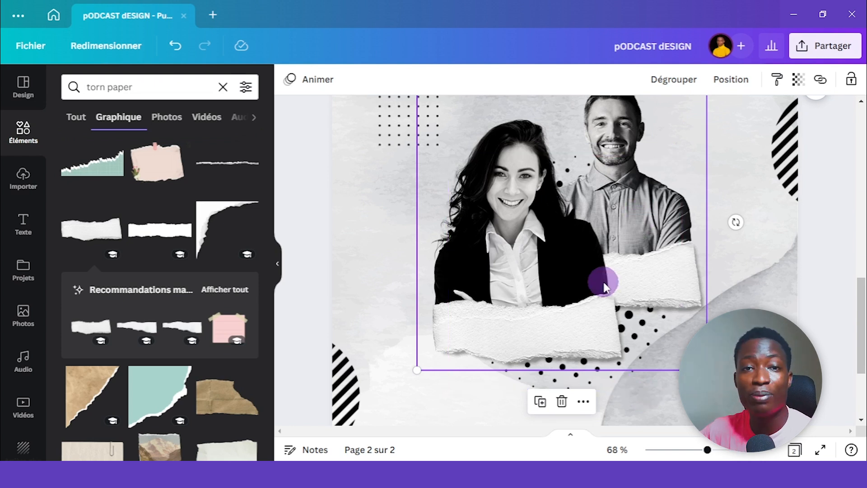
mouse_move(623, 268)
mouse_down()
mouse_move(619, 280)
mouse_move(623, 269)
mouse_move(639, 273)
mouse_up()
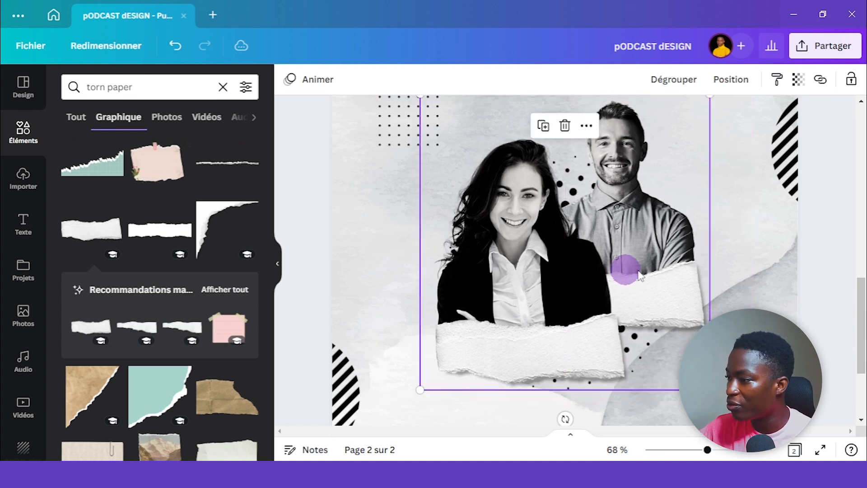
Step: Reposition the group of cutouts and torn paper strips slightly on page 2
drag(704, 452, 687, 449)
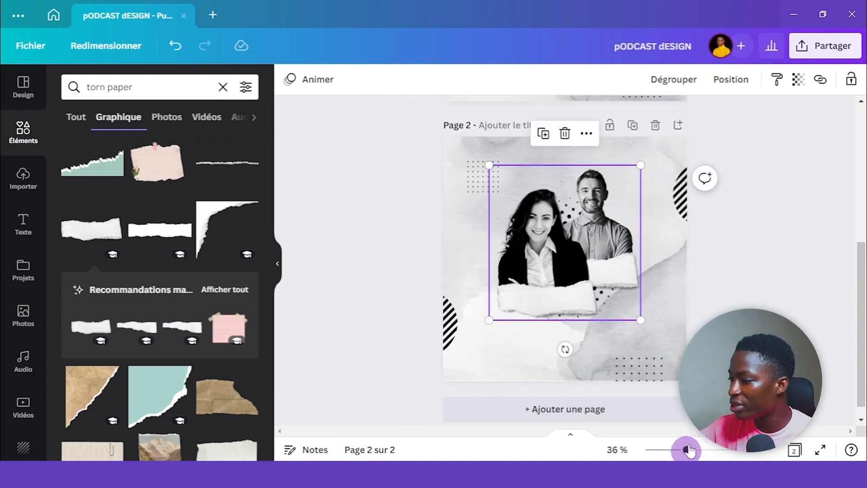
click(751, 272)
drag(603, 255, 599, 261)
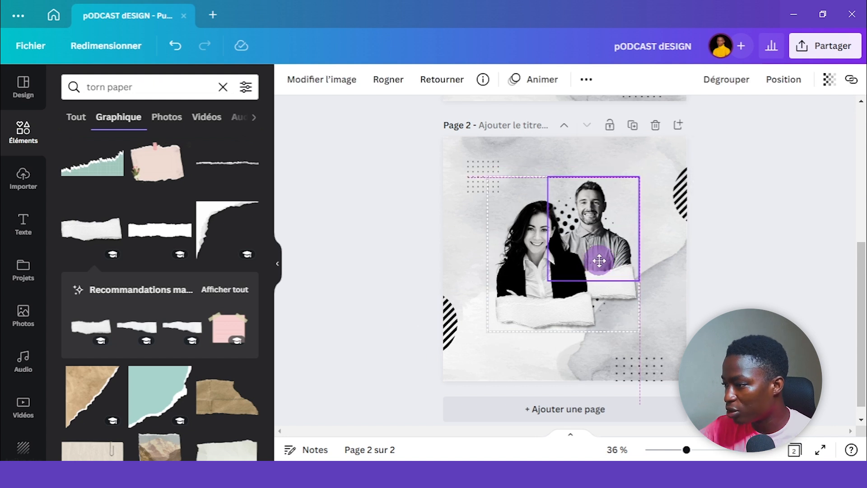
click(816, 224)
Step: Add another white torn paper strip, shrink it to about 185 by 73, and place it beside the woman's shoulder, layered behind her cutout
scroll(816, 224, up, 5)
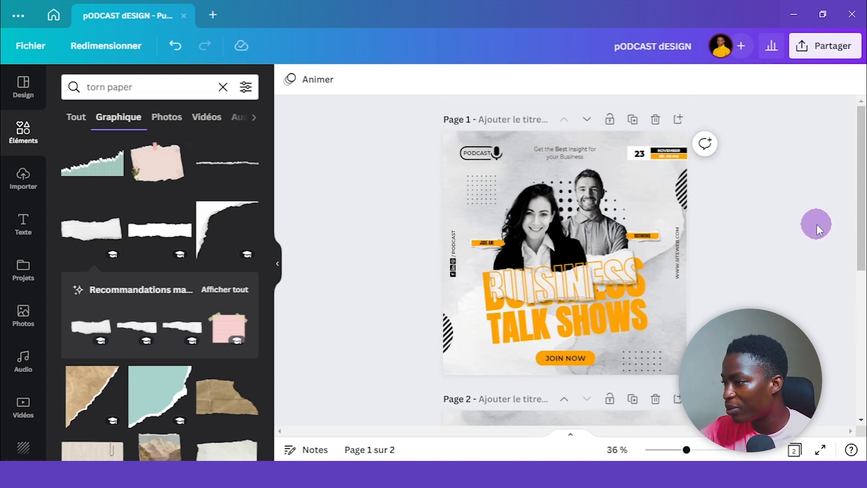
scroll(816, 224, down, 5)
scroll(808, 291, up, 5)
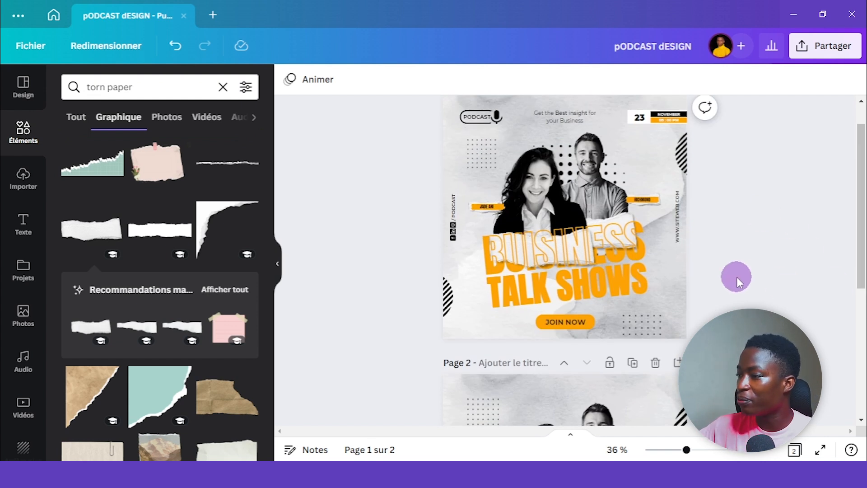
scroll(736, 277, down, 3)
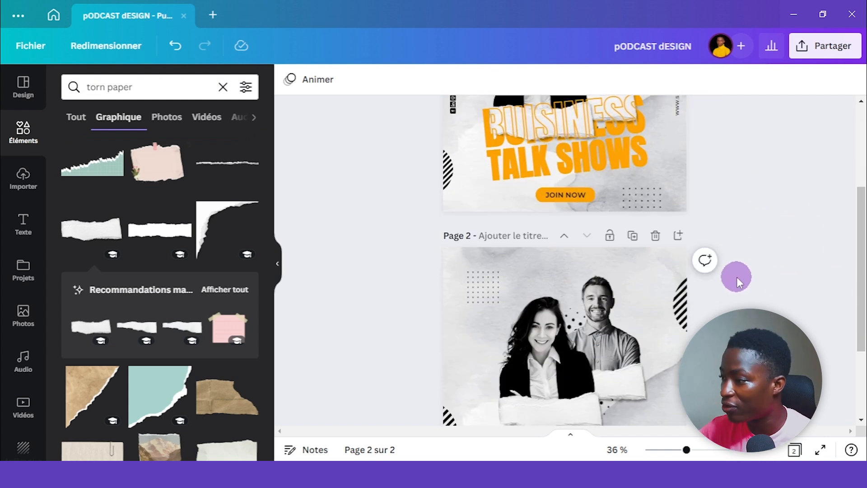
scroll(735, 277, up, 5)
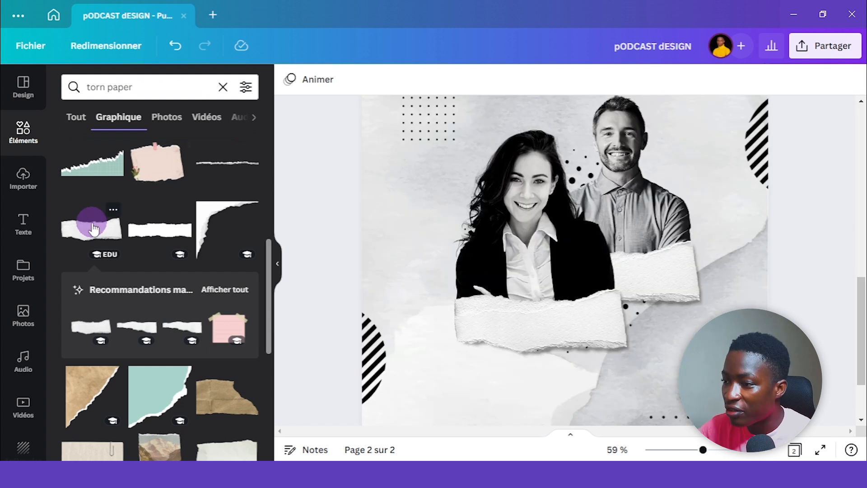
click(92, 228)
drag(655, 219, 402, 270)
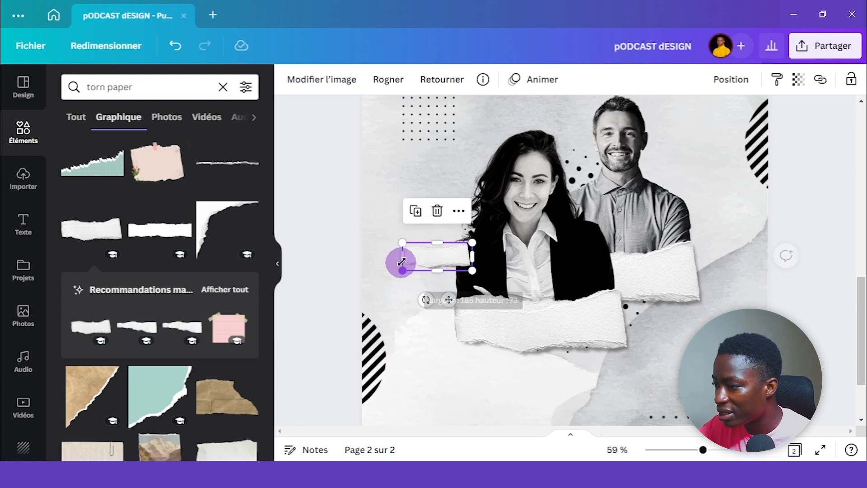
click(750, 83)
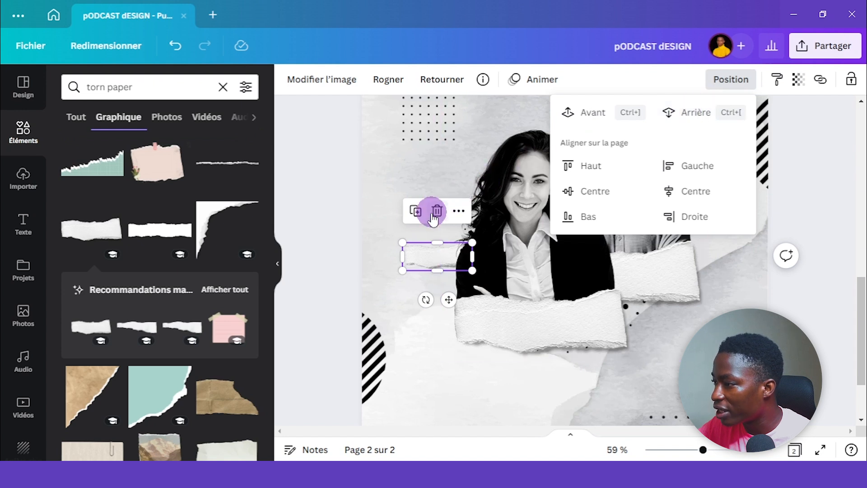
Step: Duplicate the small torn paper strip and place the copy beside the man's arm, layered behind his cutout
click(414, 211)
drag(442, 257, 704, 219)
click(730, 79)
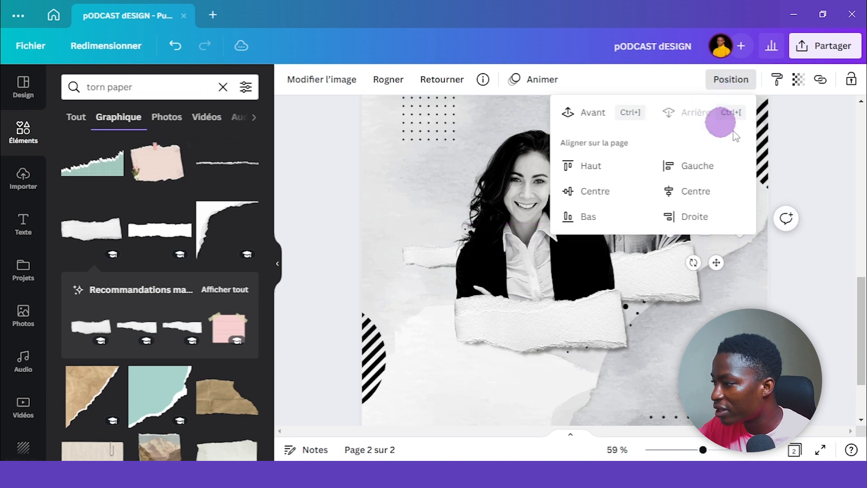
click(861, 194)
scroll(863, 195, down, 5)
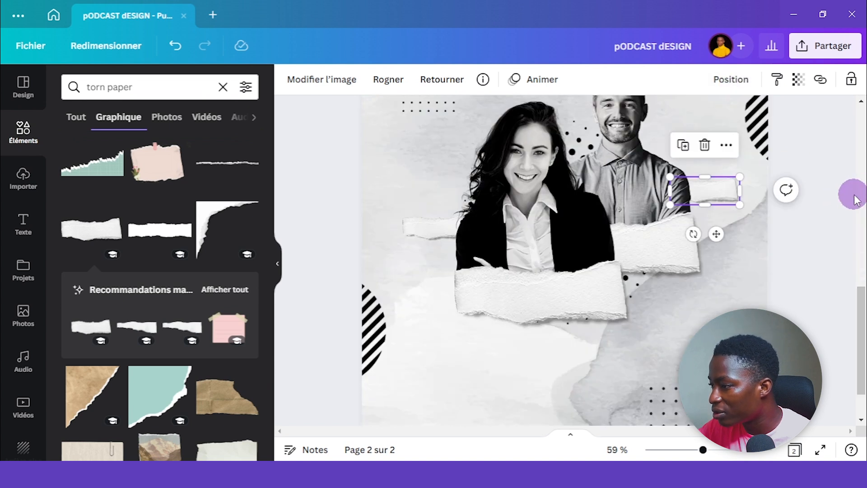
click(856, 200)
Step: Add a text box in the Anton font over the front torn paper strip on page 2 and enlarge it to size 41
scroll(853, 195, up, 8)
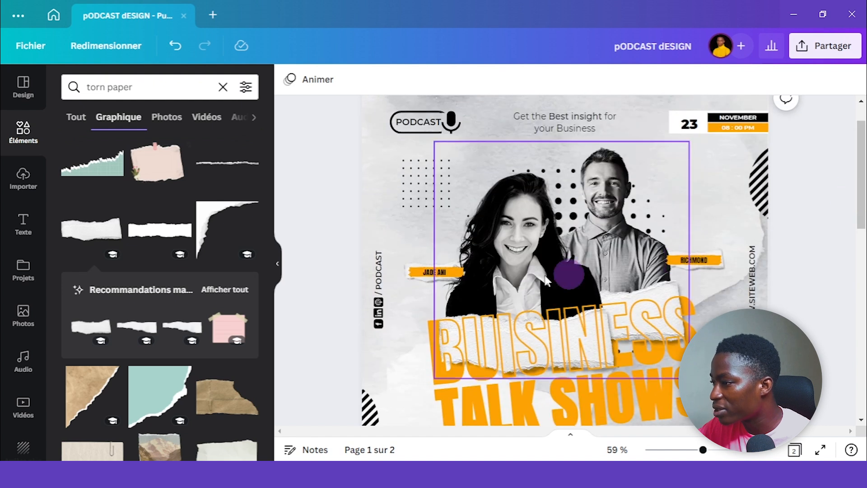
scroll(831, 277, down, 10)
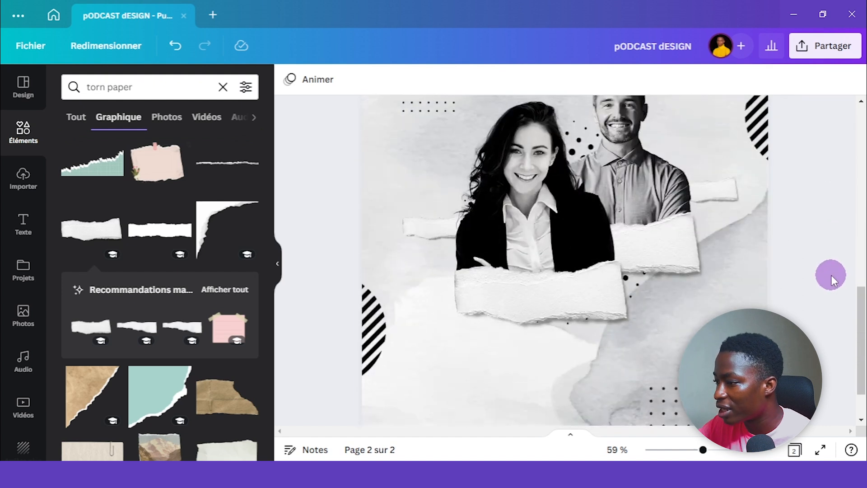
scroll(831, 275, up, 6)
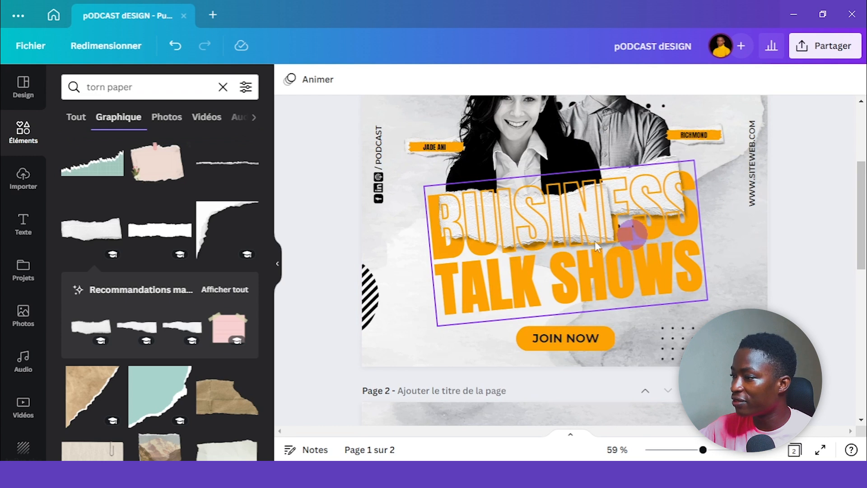
scroll(858, 253, down, 6)
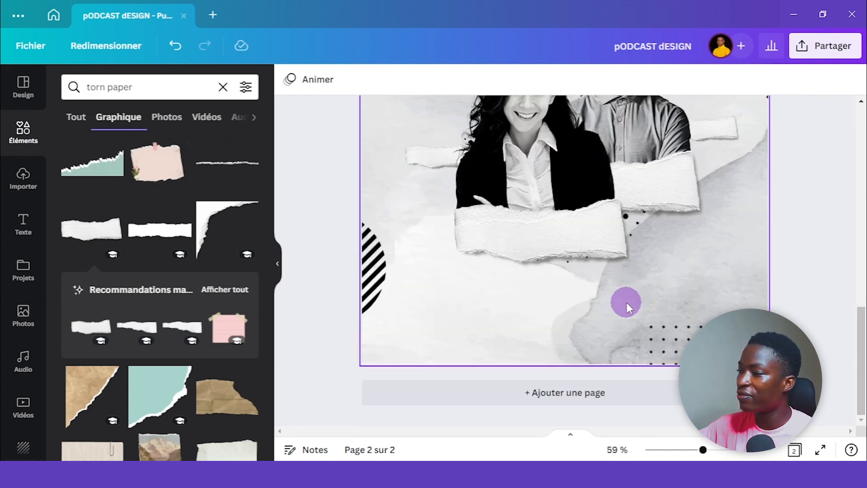
key(t)
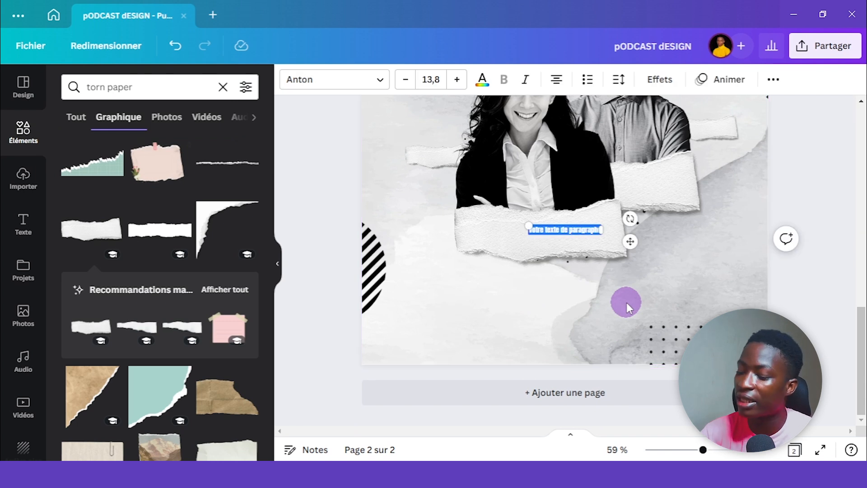
drag(524, 221, 381, 228)
Step: Replace the placeholder text with "BUISINESS TALK SHOWS" on two lines and align it left
scroll(860, 198, up, 2)
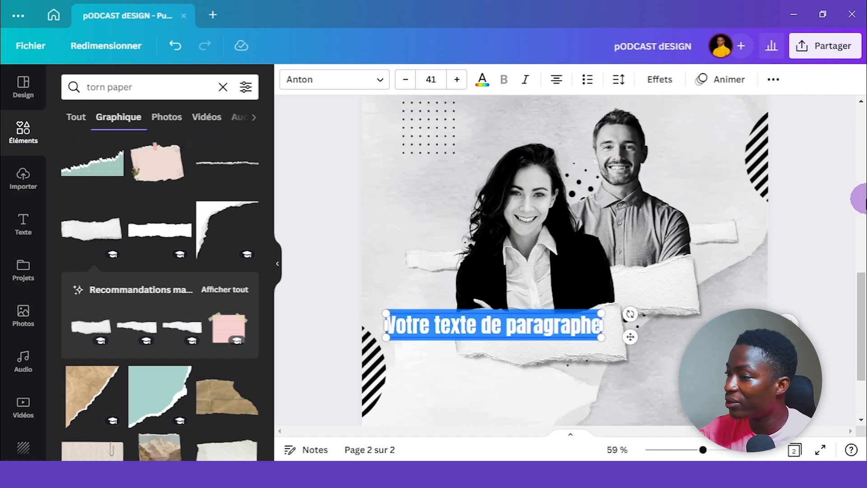
scroll(862, 199, up, 5)
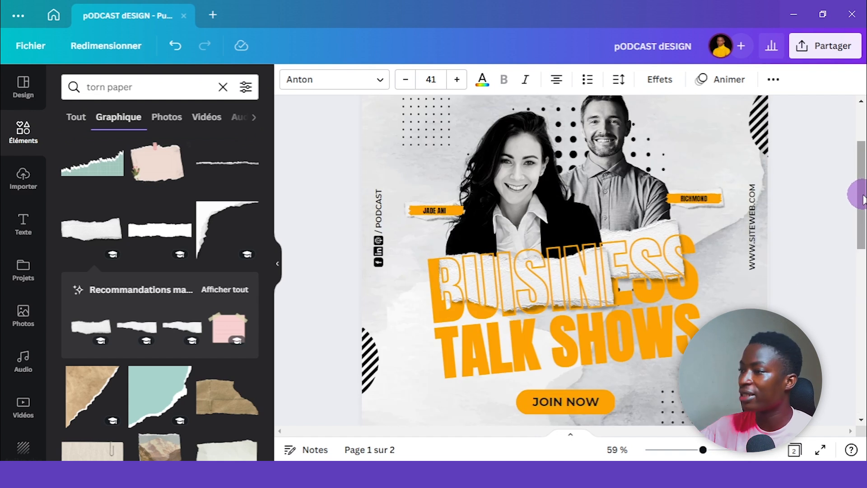
scroll(860, 199, down, 5)
click(452, 357)
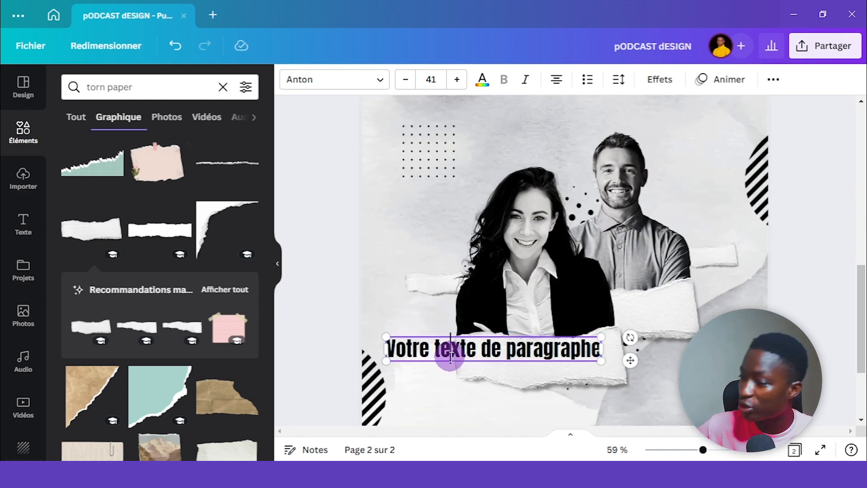
key(ctrl+a)
text(BUISINESS TALK SHOWS)
scroll(452, 357, down, 3)
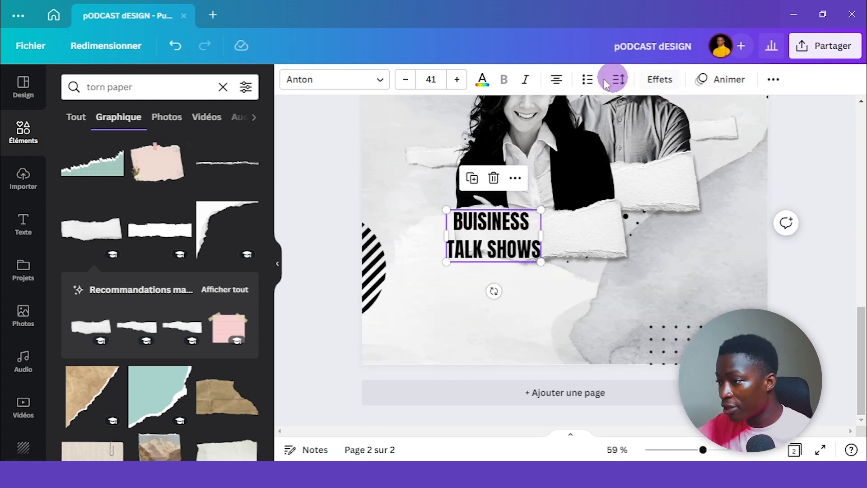
click(557, 79)
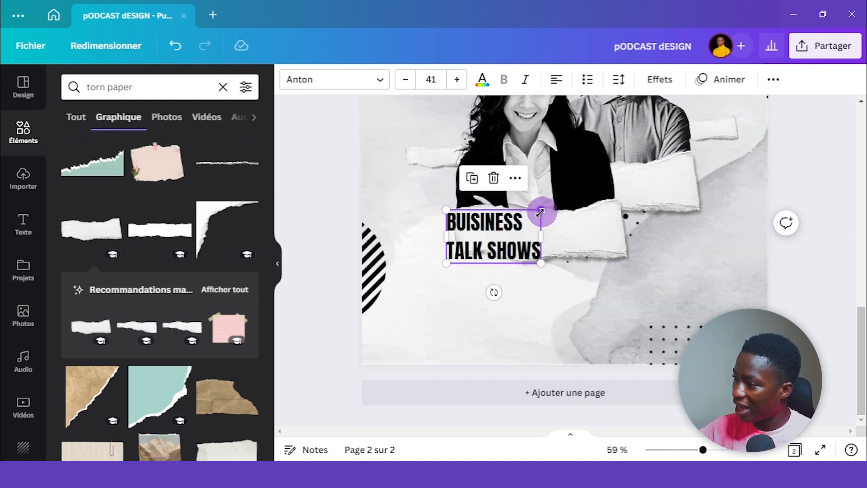
Step: Enlarge only the word "BUISINESS" to size 50,9 so it matches the width of "TALK SHOWS"
double_click(508, 222)
click(456, 80)
click(455, 80)
click(455, 80)
click(455, 80)
click(455, 80)
click(455, 80)
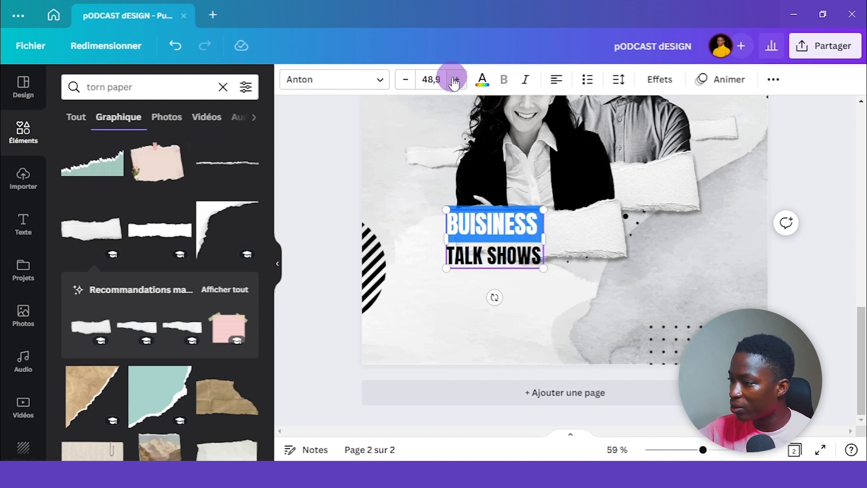
click(456, 80)
click(535, 230)
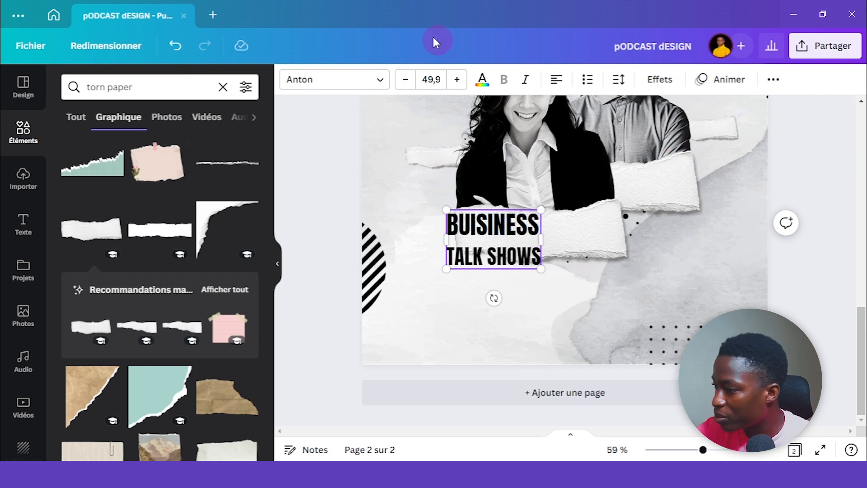
click(457, 80)
click(509, 230)
click(479, 225)
click(521, 224)
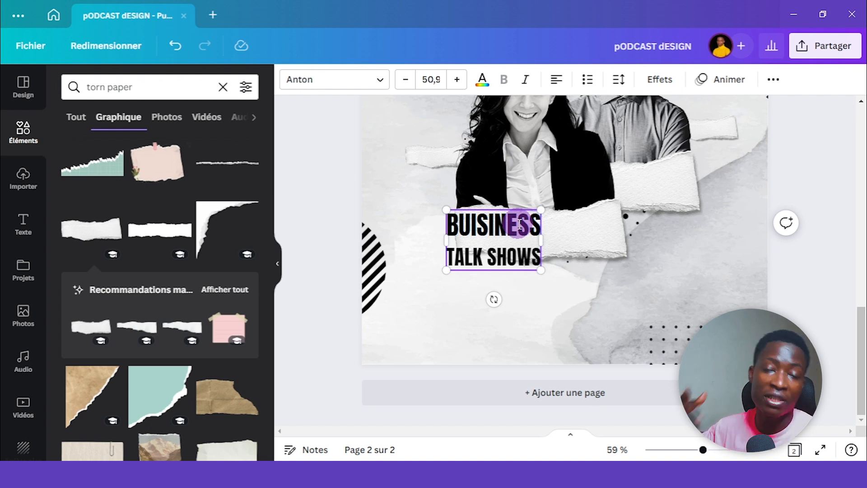
Step: Reduce the line spacing of the whole title so its two lines sit closer together
key(ctrl+a)
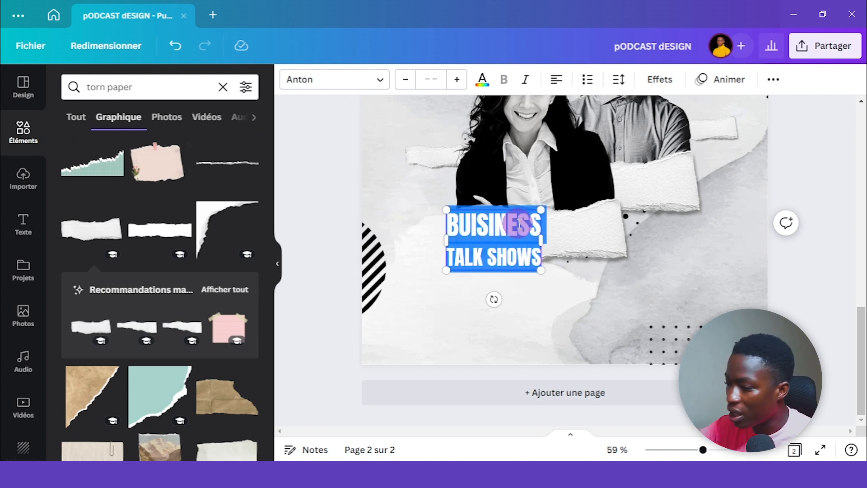
click(624, 83)
drag(712, 174, 676, 173)
click(337, 211)
click(828, 214)
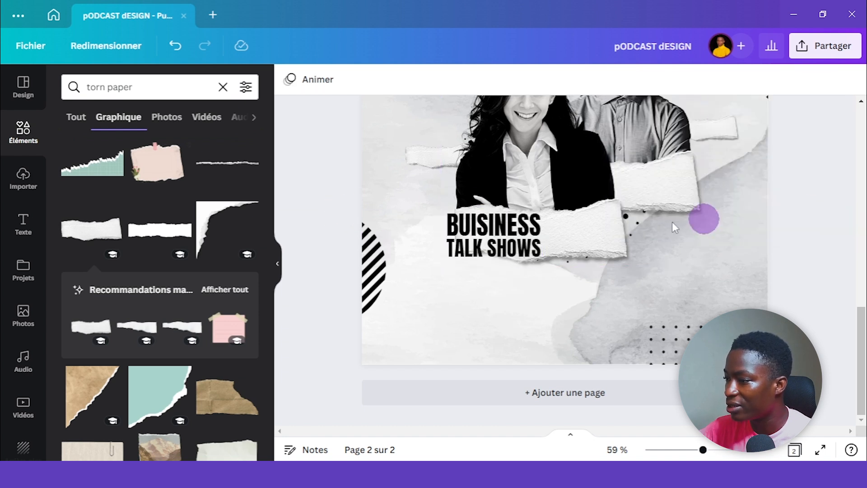
Step: Tilt the title slightly counterclockwise, enlarge it, and place it across the two large torn paper strips
drag(484, 215, 574, 243)
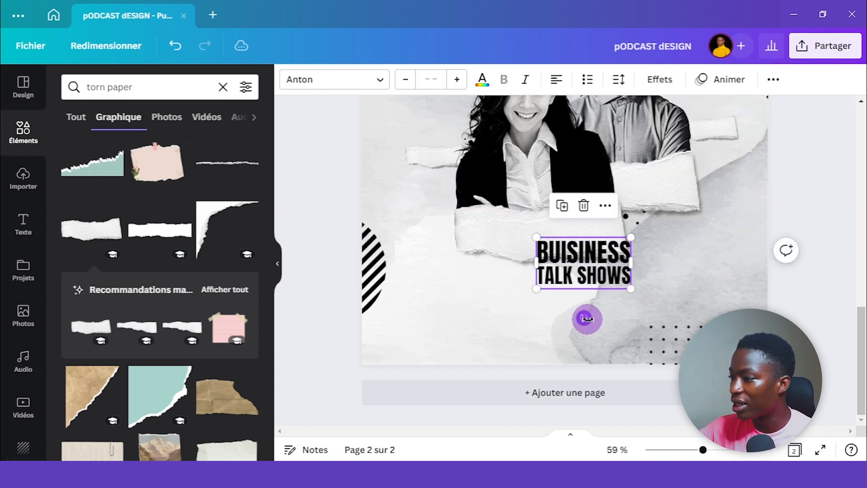
drag(587, 319, 596, 319)
drag(545, 294, 440, 336)
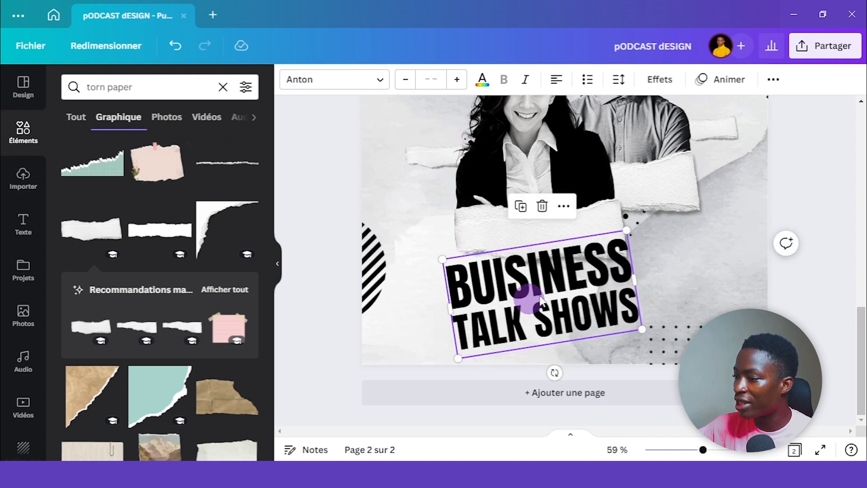
drag(626, 231, 682, 201)
drag(590, 251, 600, 238)
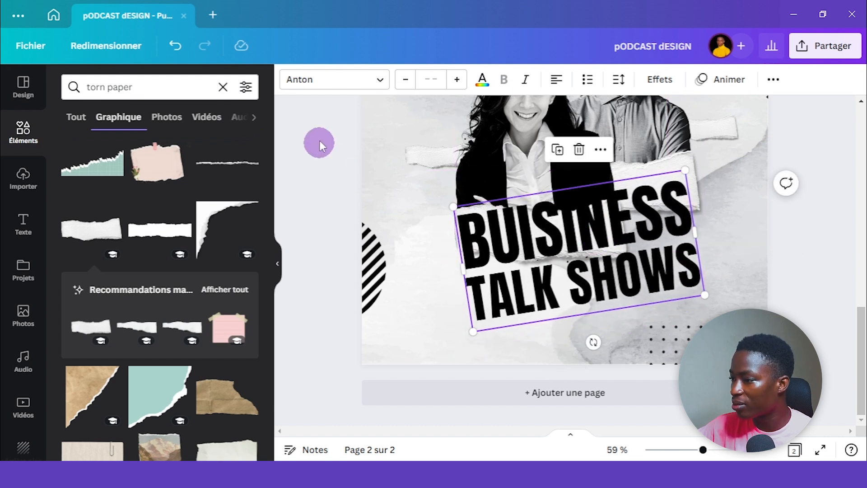
Step: Color the title with the document's orange, #FCA203
click(483, 90)
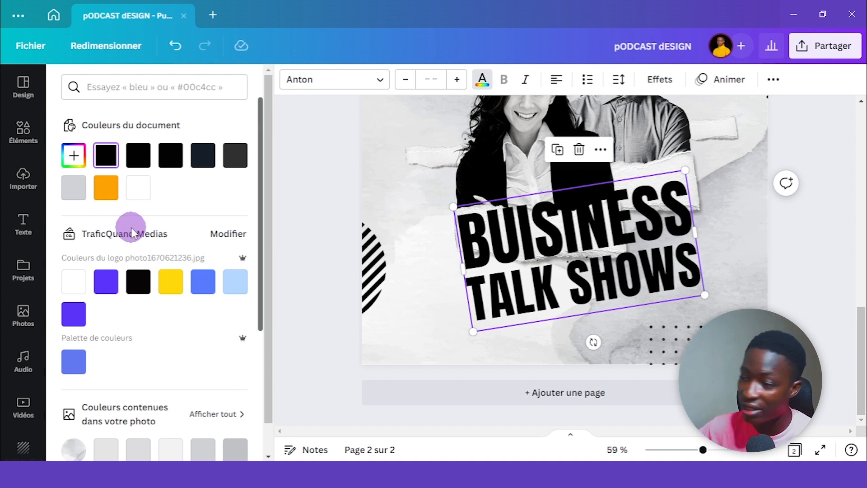
click(106, 187)
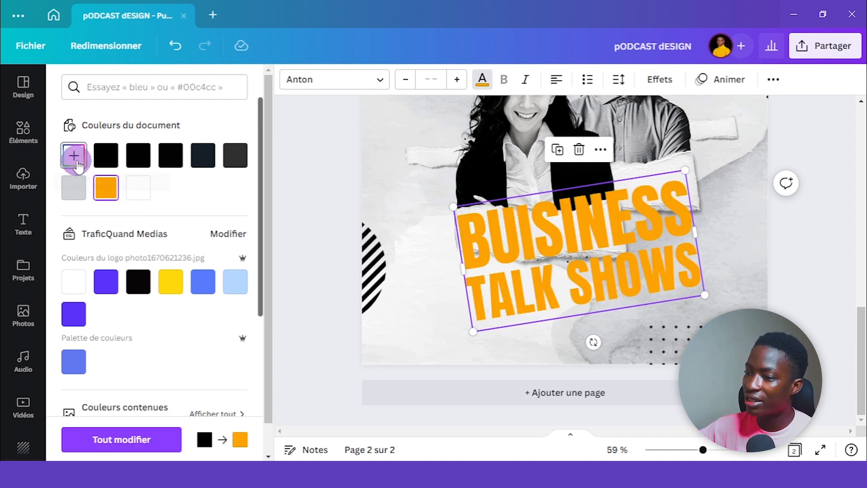
click(75, 159)
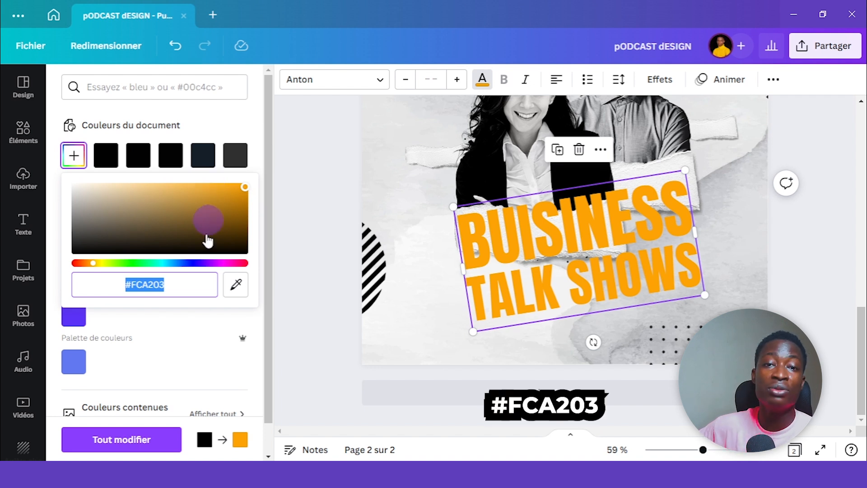
click(820, 229)
Step: Compare the title with page 1 and enlarge it further across the torn paper strips on page 2
scroll(824, 221, up, 10)
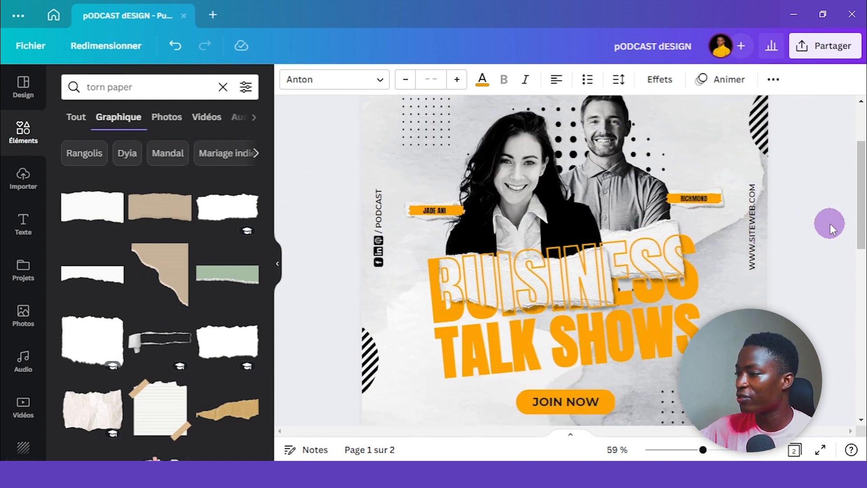
scroll(829, 223, down, 3)
scroll(861, 237, down, 3)
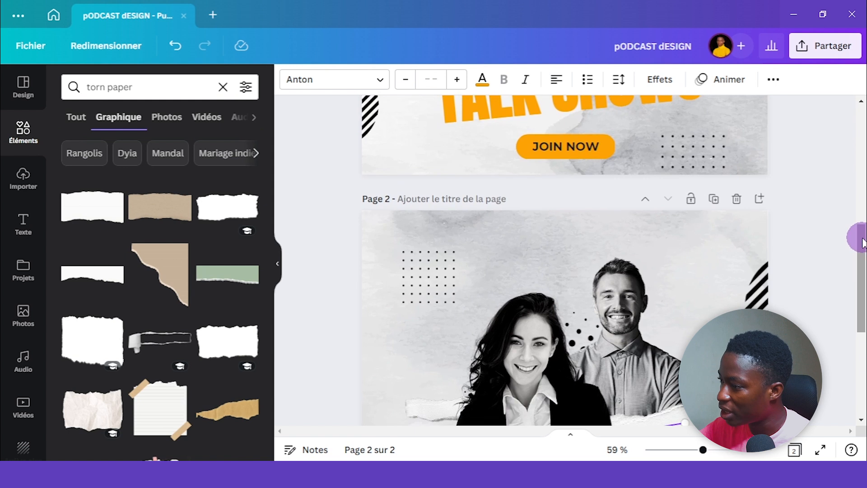
scroll(861, 240, down, 10)
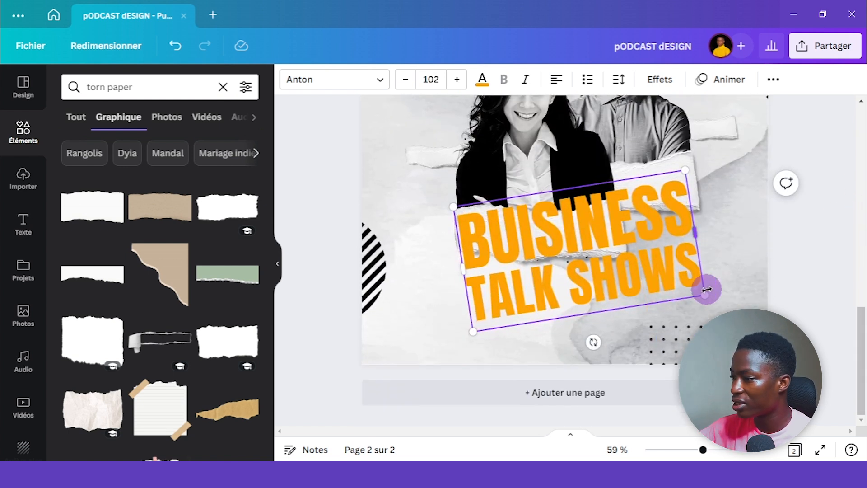
drag(706, 295, 646, 242)
click(759, 257)
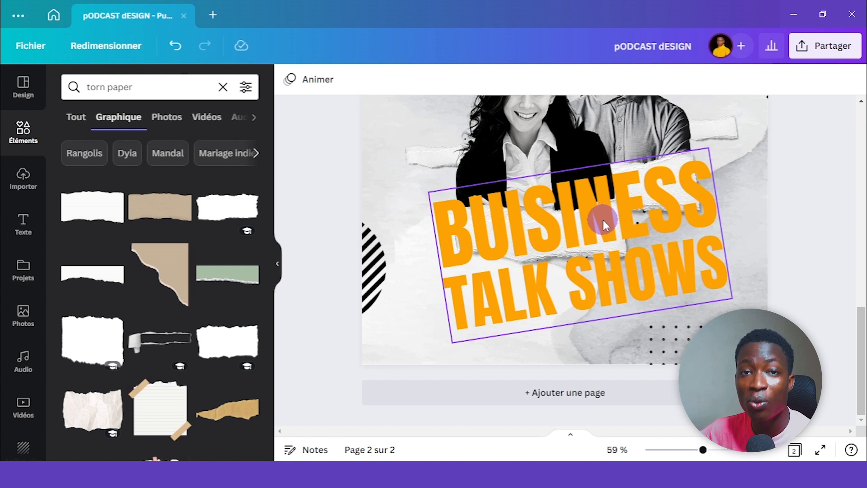
Step: Duplicate the orange title and lay the copy exactly over the original across the torn paper strips
click(603, 220)
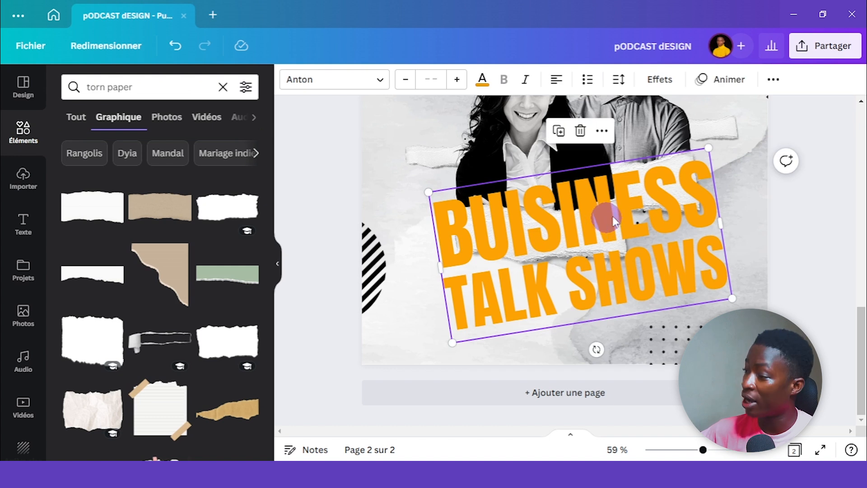
click(560, 131)
drag(603, 226, 594, 219)
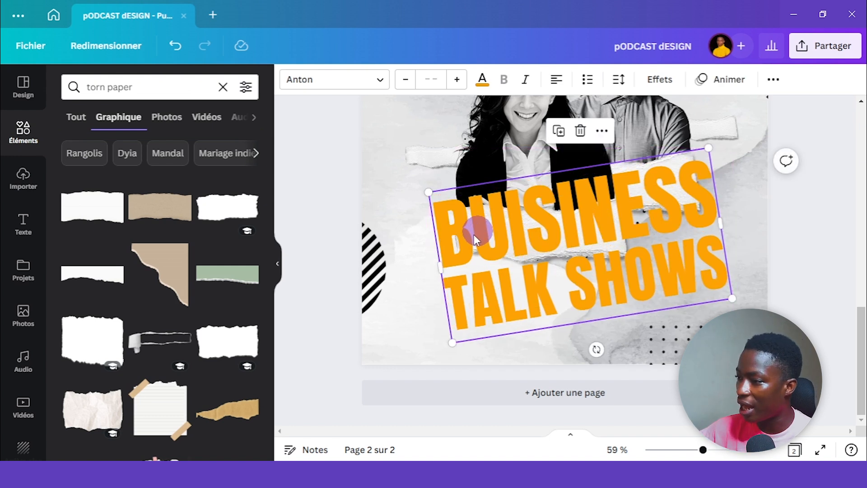
click(554, 262)
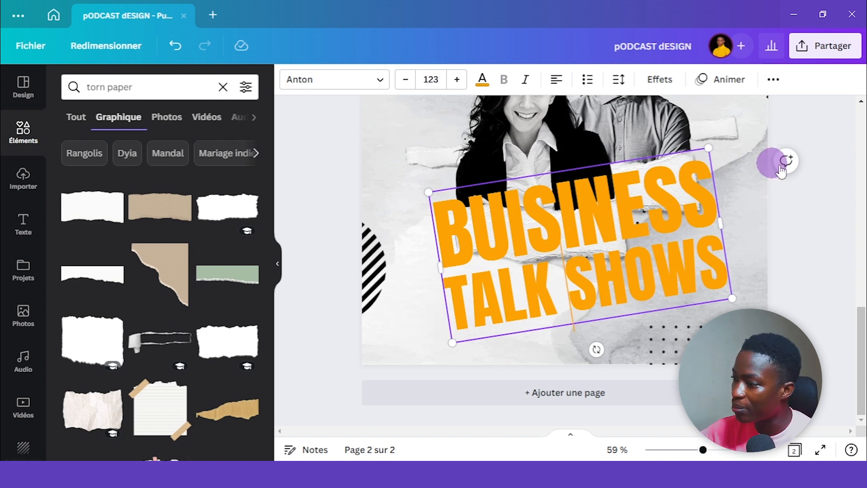
Step: Give the title copy the Contour effect with a thickness of about 41, and cut it from the page
click(659, 80)
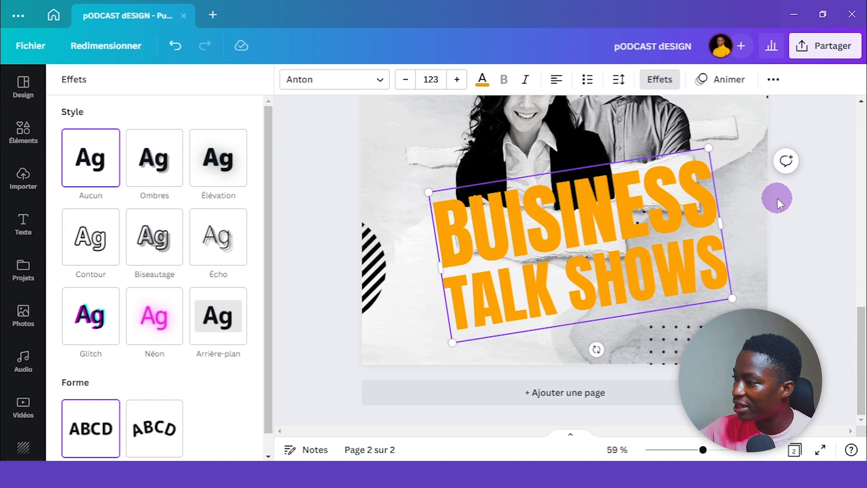
click(87, 236)
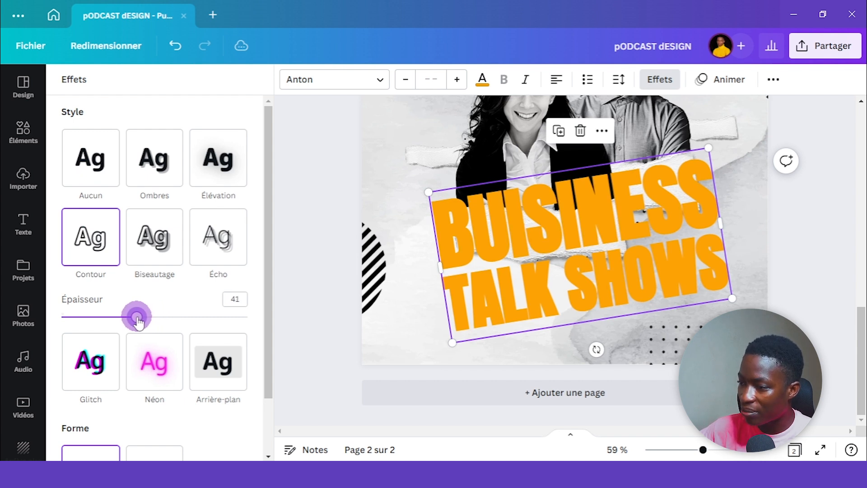
click(560, 244)
key(Delete)
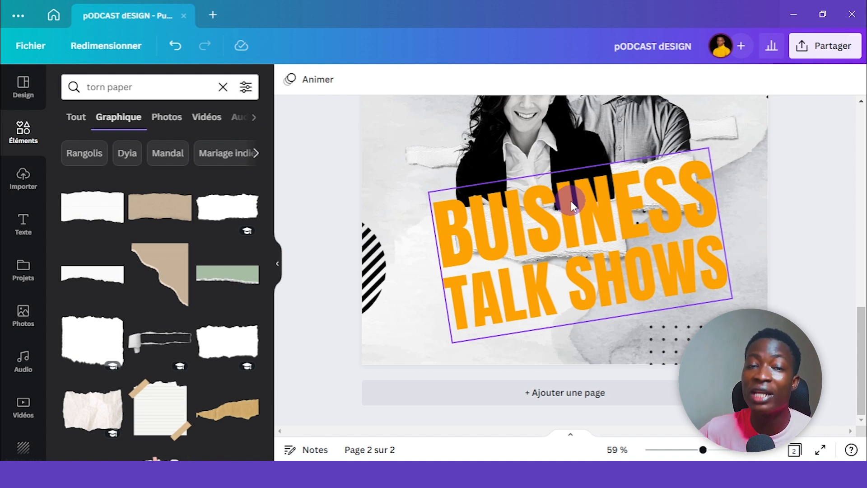
Step: Send the solid title backward behind the two large torn paper strips and shift it slightly down
click(584, 207)
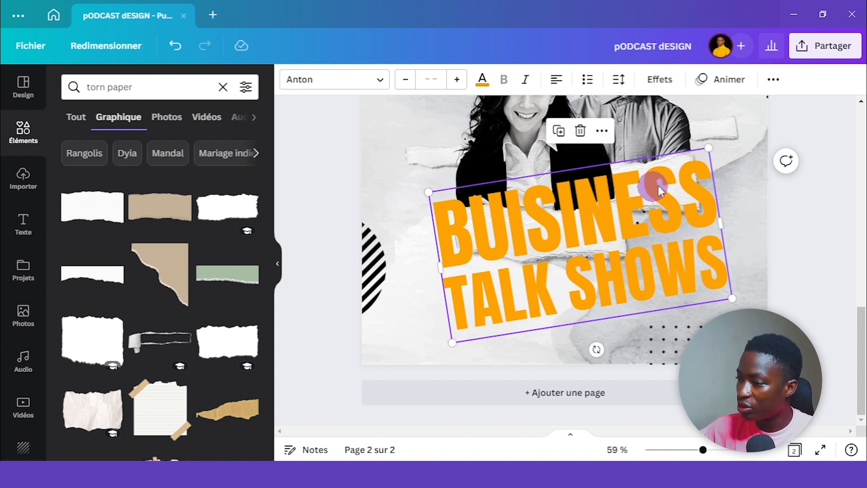
click(777, 88)
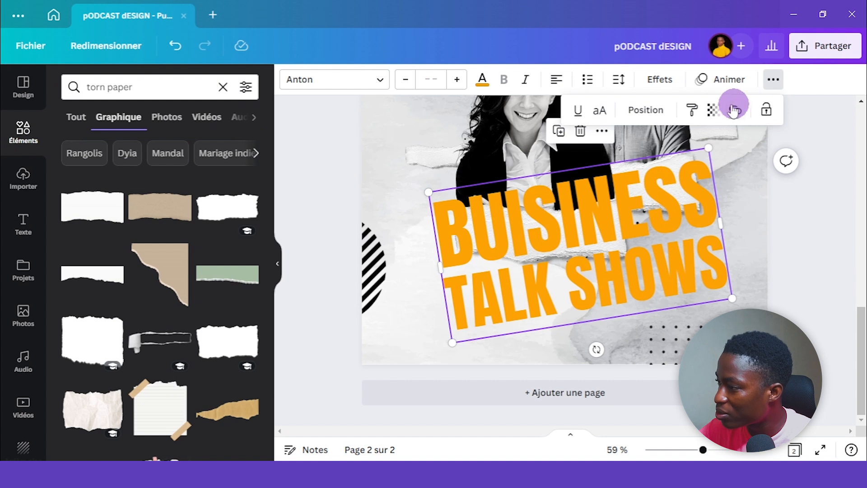
click(634, 110)
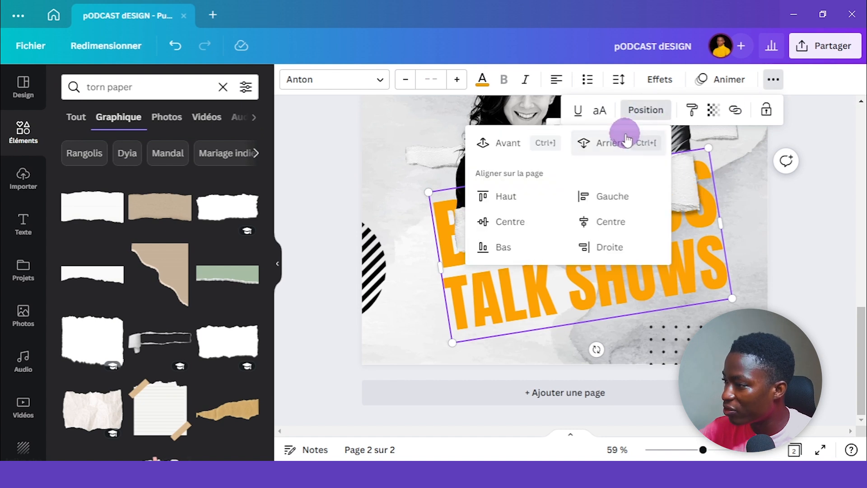
click(635, 140)
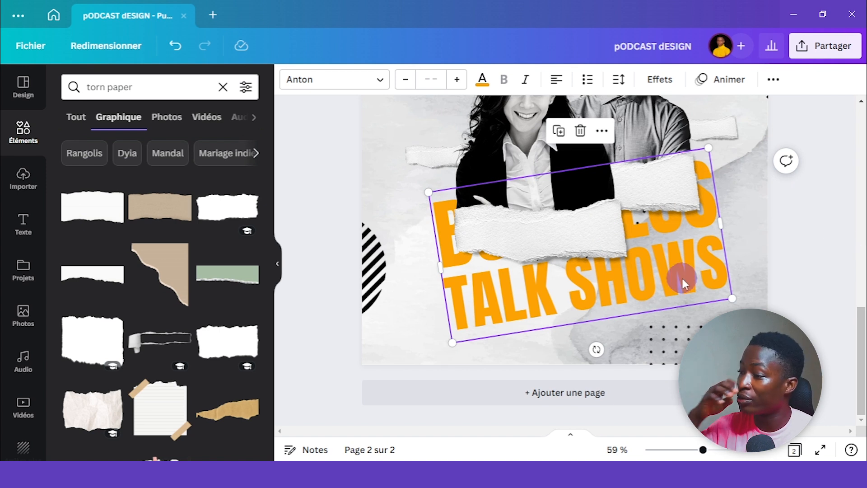
drag(683, 280, 682, 284)
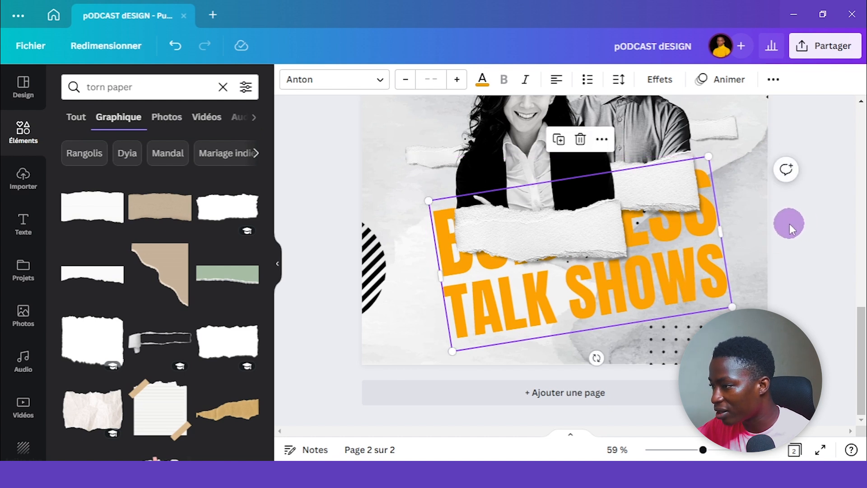
Step: Paste the outlined title copy back and align it over the solid title, in front of the torn paper strips
key(ctrl+v)
drag(646, 226, 646, 231)
click(836, 219)
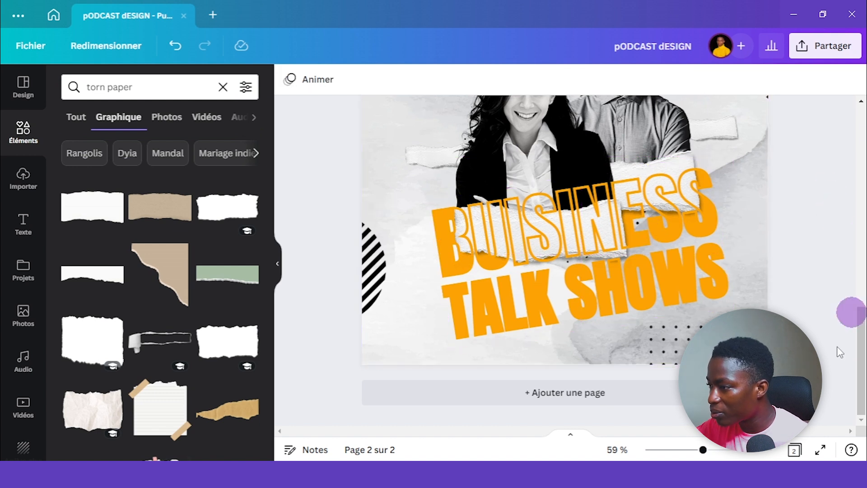
Step: Select the solid and outlined titles together and shift them slightly to the left
mouse_move(693, 450)
mouse_down()
mouse_move(676, 456)
mouse_move(697, 450)
mouse_up()
drag(841, 253, 842, 277)
click(466, 345)
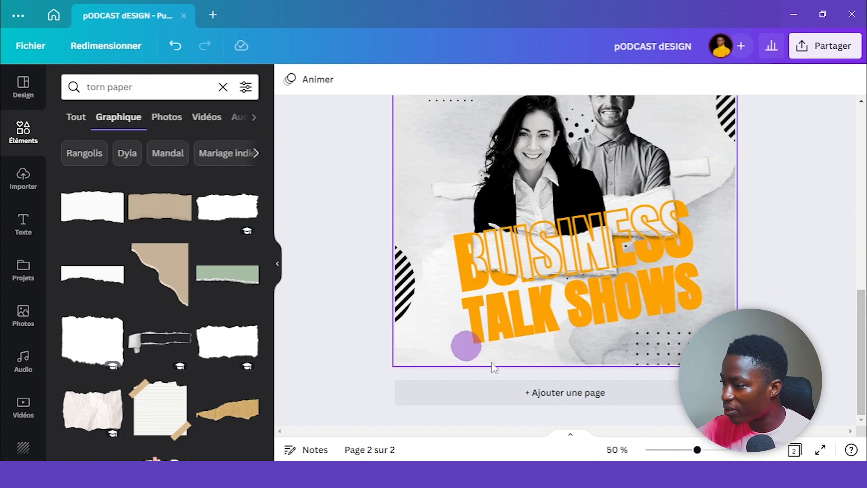
drag(466, 345, 492, 321)
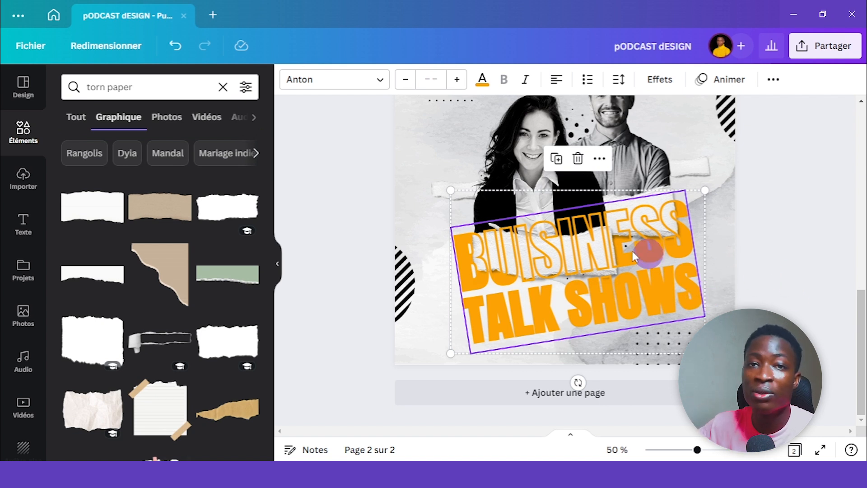
drag(625, 307, 621, 304)
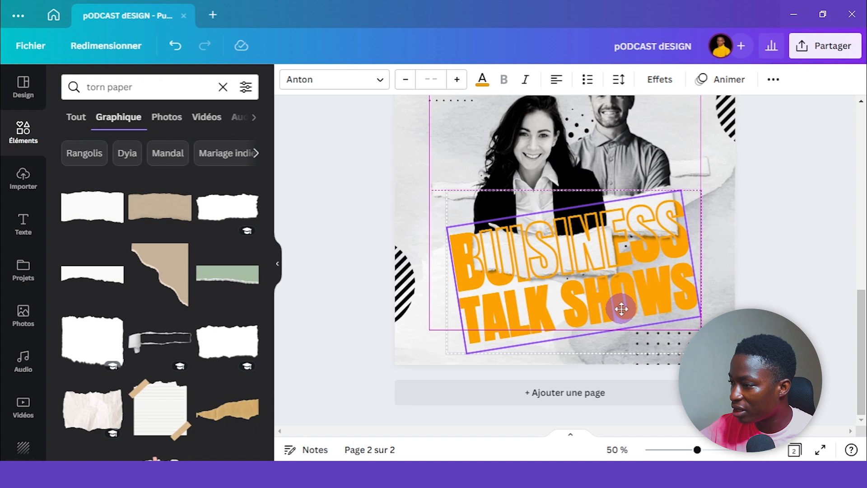
Step: Select the cutouts, torn paper strips and titles together, scale them down slightly, and leave room beneath the title
click(814, 252)
scroll(827, 231, up, 5)
scroll(826, 230, down, 5)
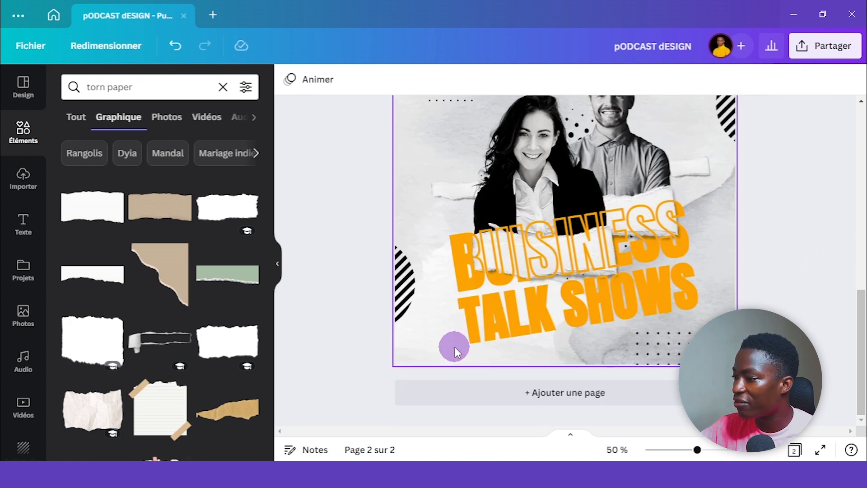
drag(460, 339, 483, 331)
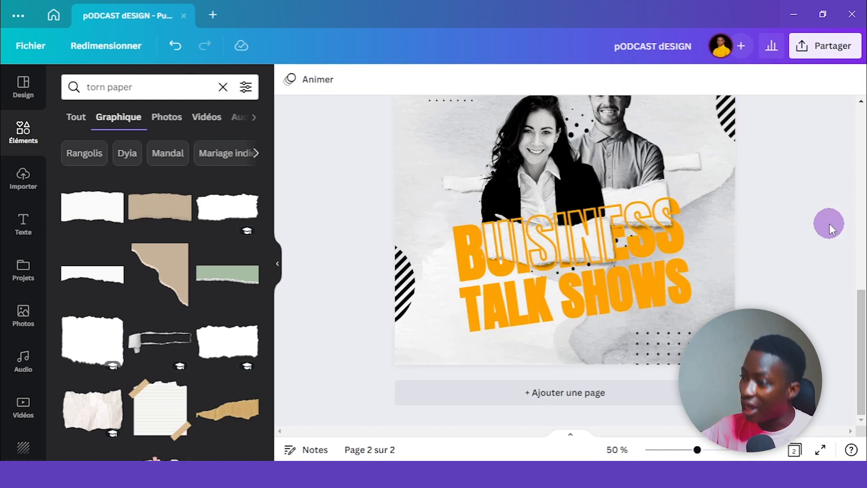
Step: Check page 1's button, insert a rectangle on page 2, reduce its height, and place it below the title
scroll(829, 223, up, 1)
scroll(829, 222, up, 5)
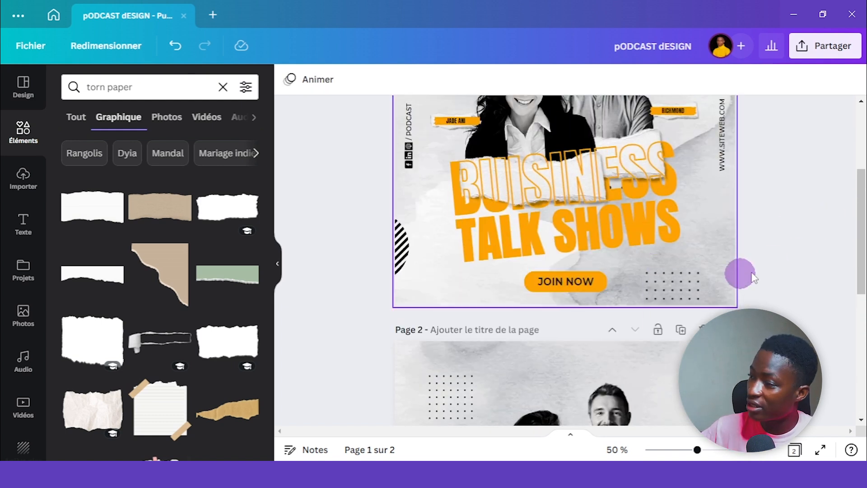
scroll(750, 253, up, 2)
scroll(758, 242, up, 1)
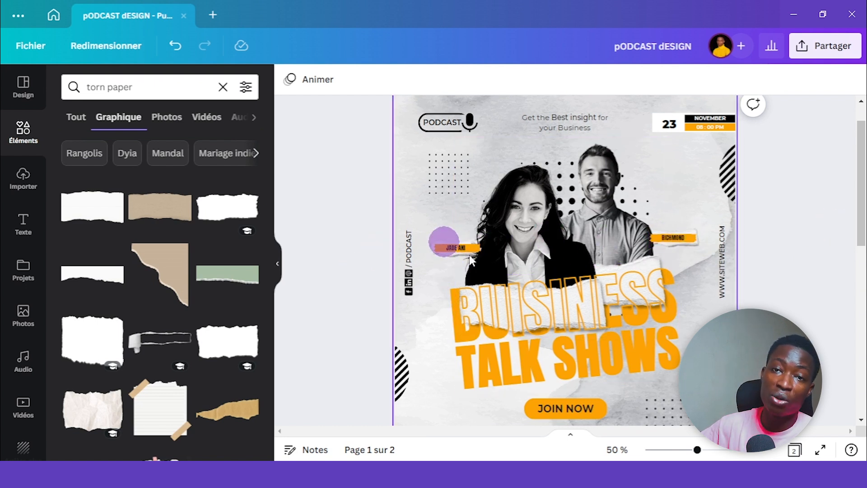
scroll(848, 336, down, 10)
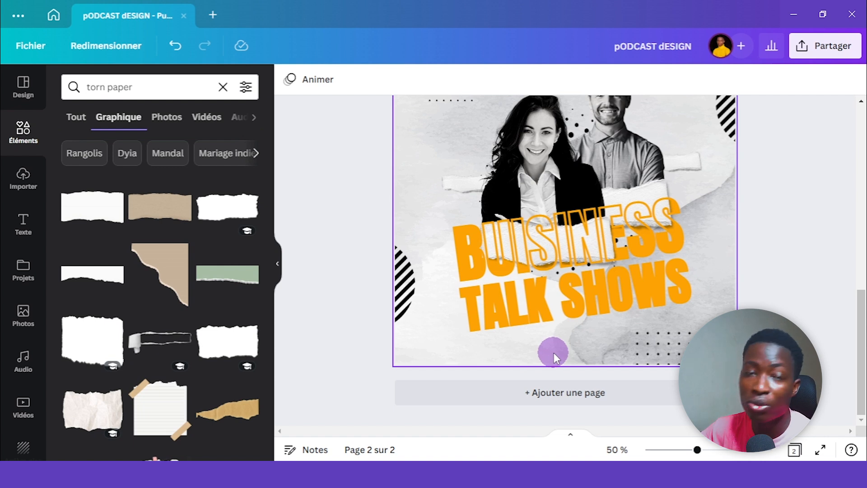
key(r)
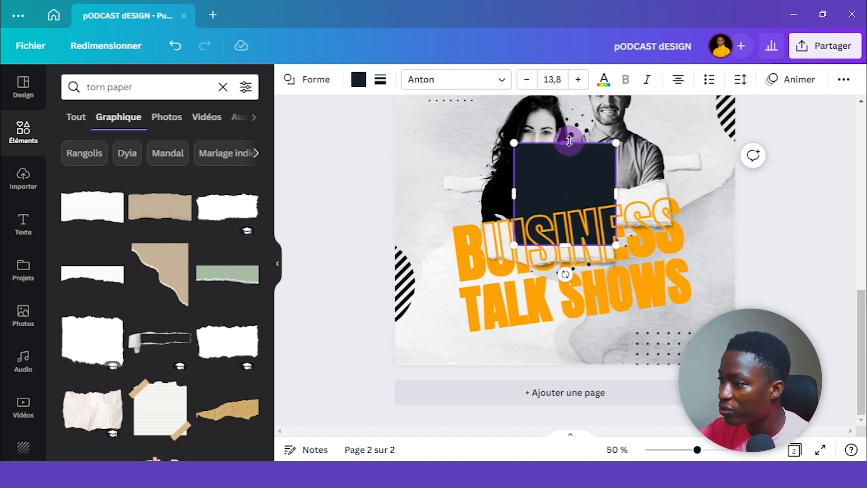
drag(569, 141, 565, 188)
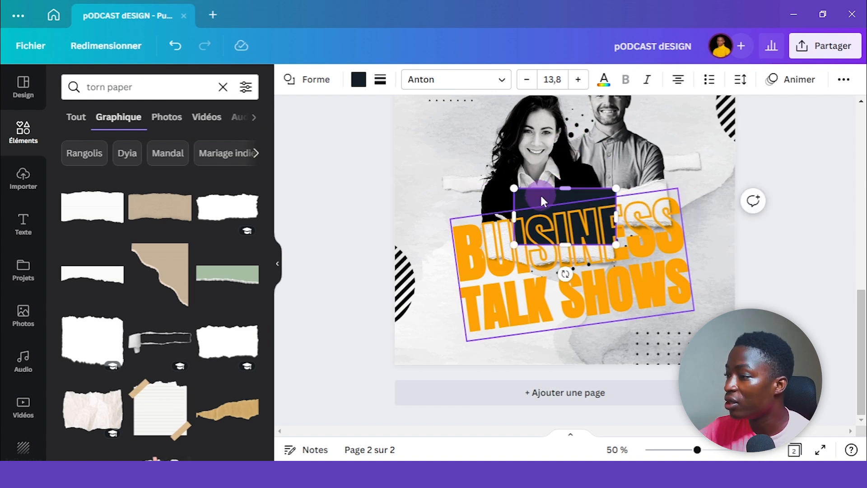
drag(528, 195, 586, 341)
Step: Label the rectangle JOIN NOW in Montserrat Semi-Bold and shrink it around the text to a width of about 205
scroll(803, 204, up, 7)
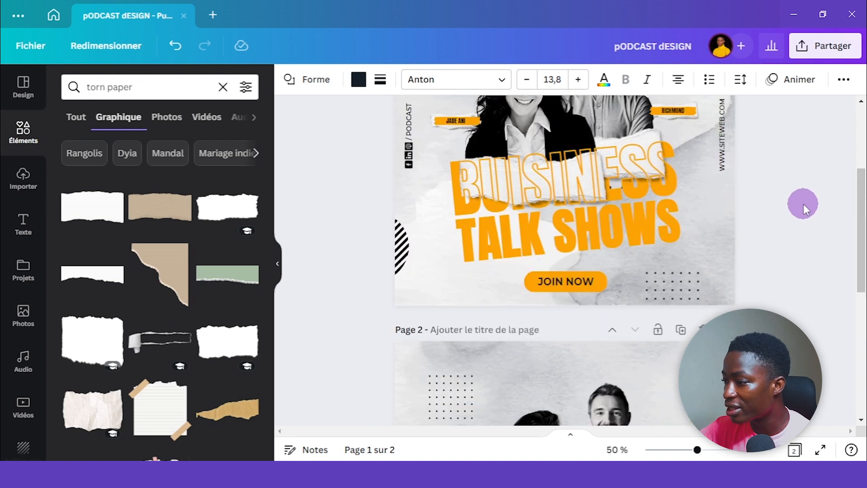
scroll(803, 204, down, 7)
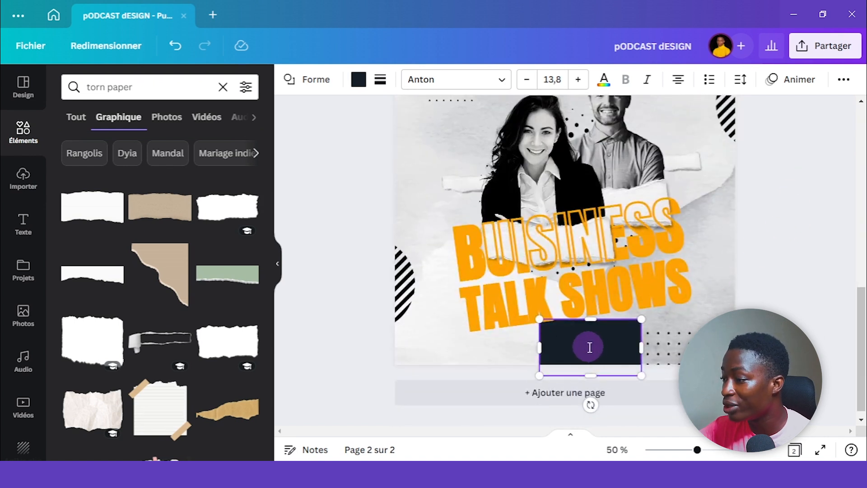
click(420, 79)
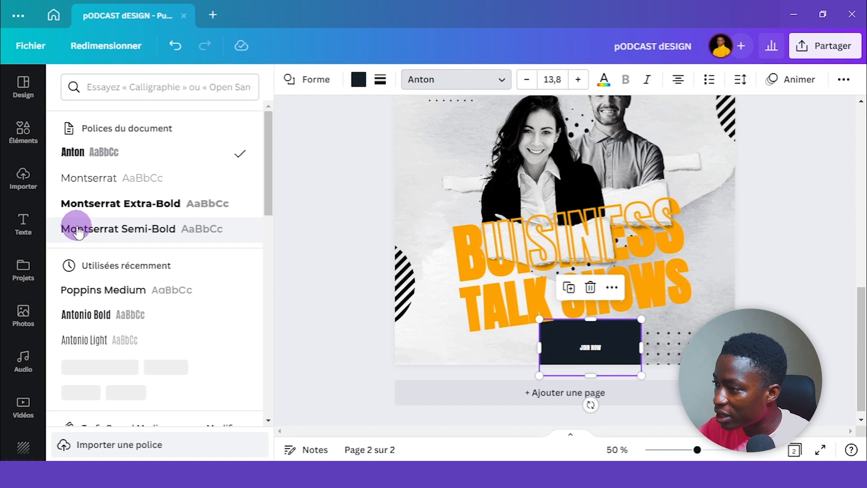
click(131, 231)
drag(608, 347, 589, 332)
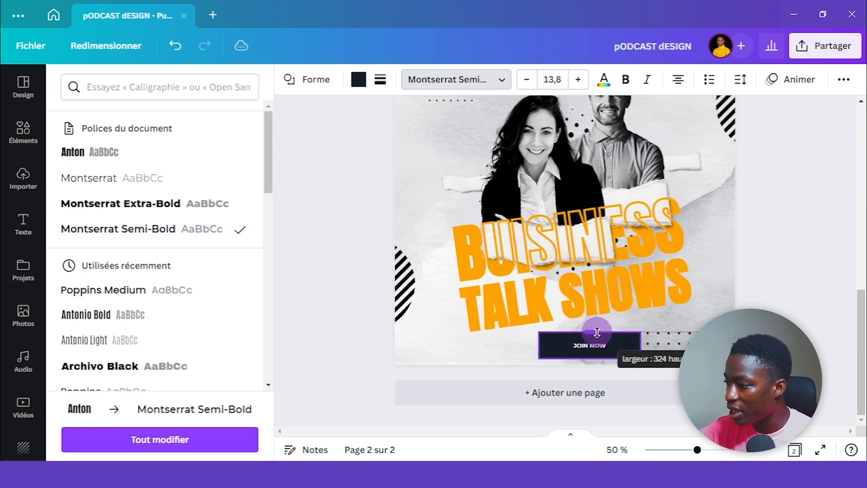
drag(642, 345, 604, 346)
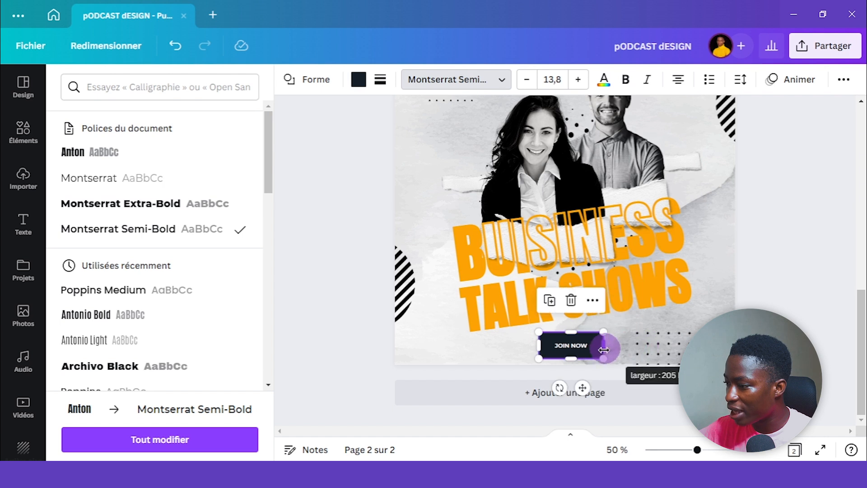
Step: Increase the JOIN NOW text to size 18.8
click(574, 346)
triple_click(574, 346)
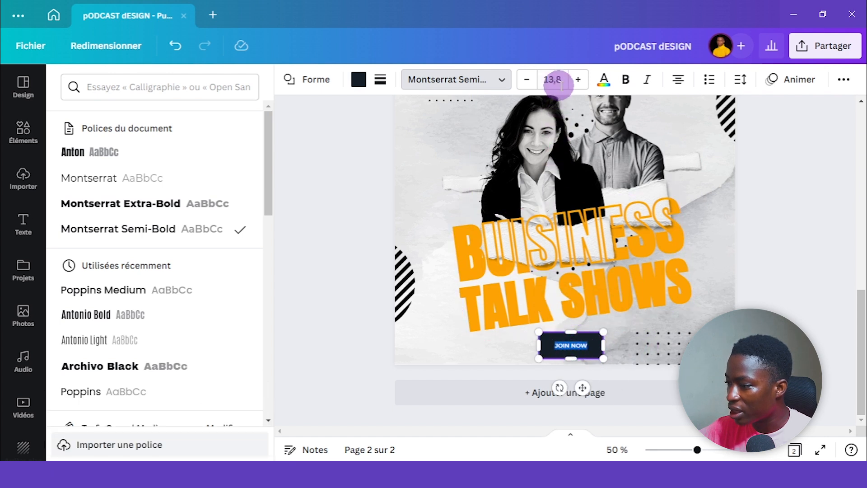
click(578, 80)
click(578, 79)
click(578, 80)
click(578, 79)
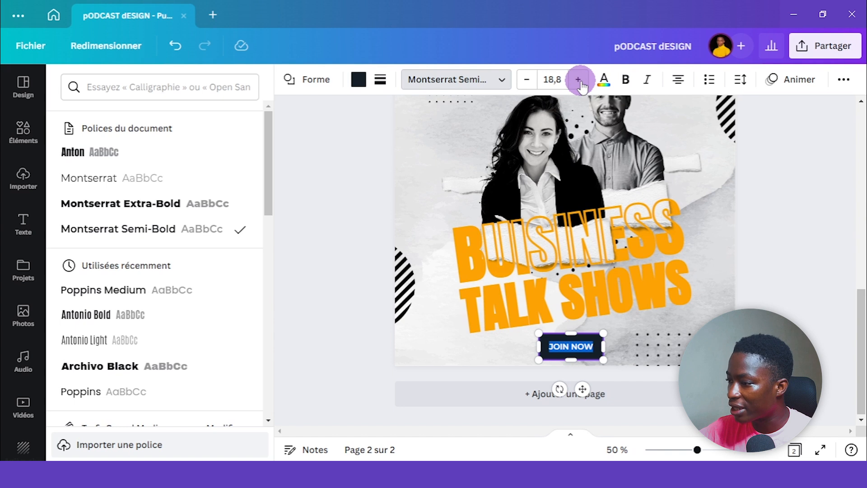
Step: Round the corners of the JOIN NOW rectangle fully into a pill shape
click(380, 80)
drag(380, 228, 517, 228)
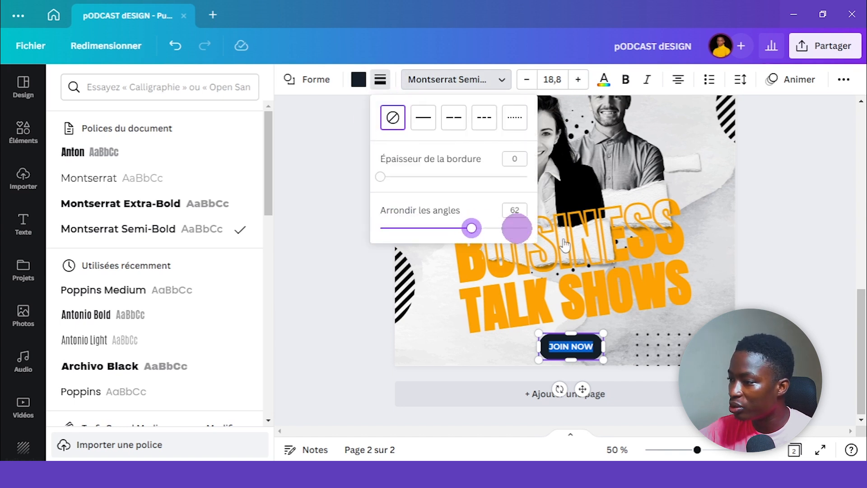
click(804, 237)
click(805, 237)
Step: Widen the JOIN NOW button slightly and fill it with the document's orange
scroll(804, 237, up, 1)
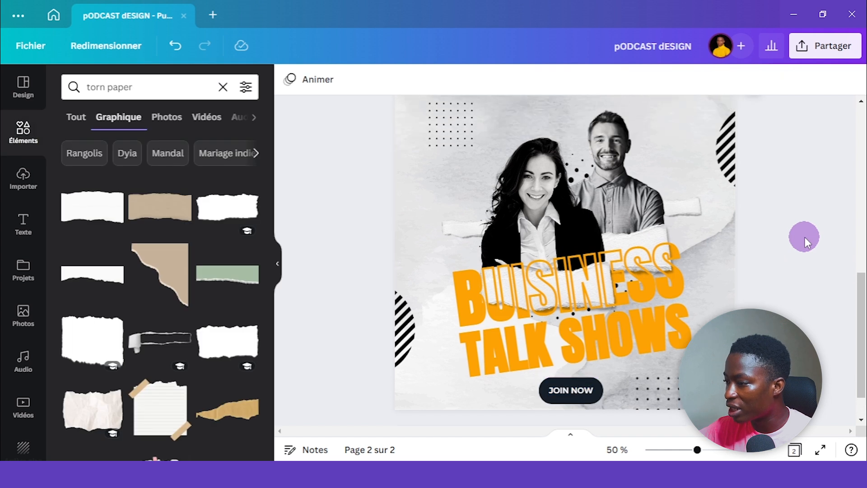
scroll(805, 237, up, 4)
scroll(805, 237, down, 5)
click(631, 342)
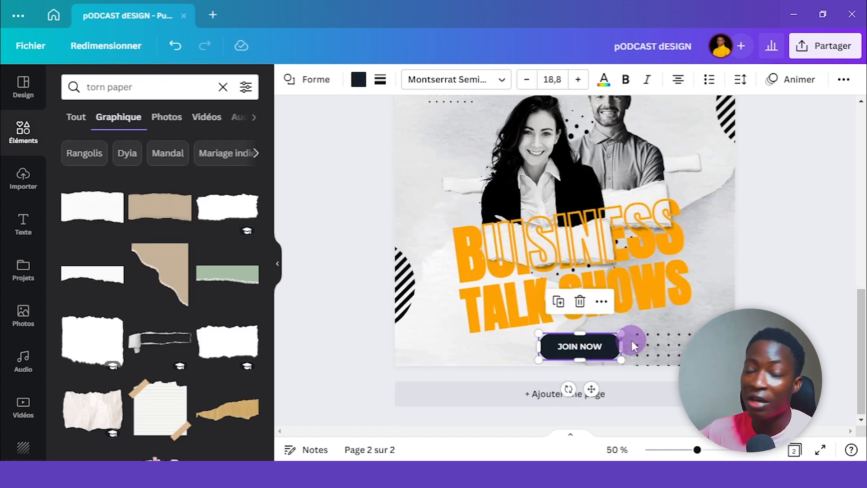
click(358, 79)
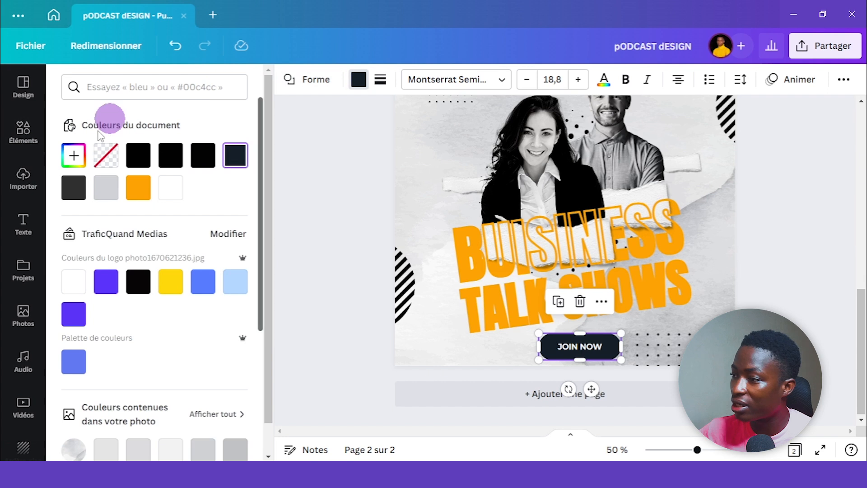
click(139, 187)
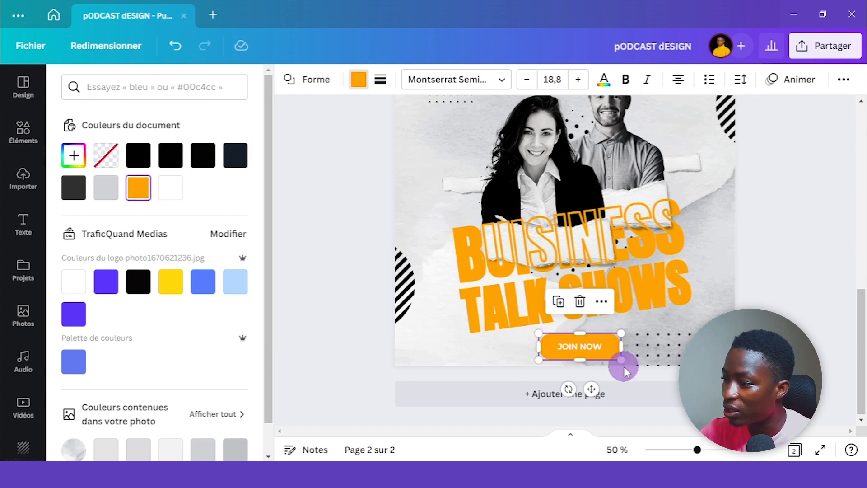
Step: Scale the orange JOIN NOW button down slightly and center it beneath the title
drag(620, 359, 565, 342)
click(836, 251)
click(834, 251)
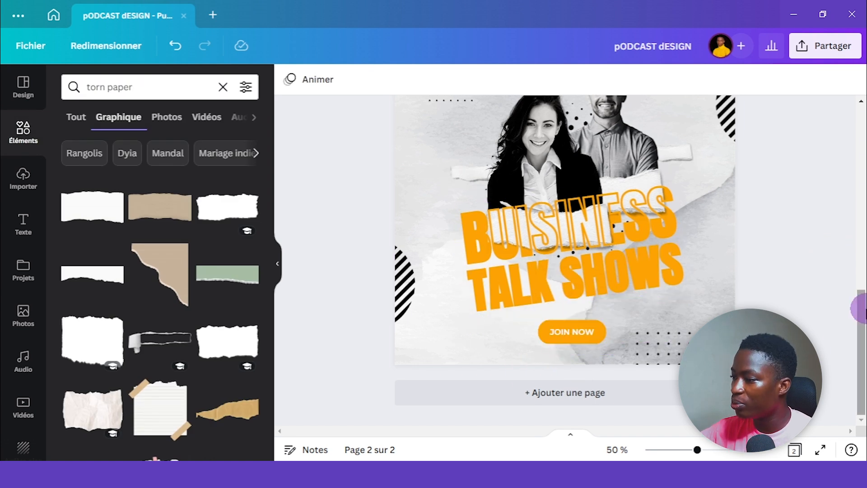
Step: Recolor the JOIN NOW button text to the document's dark navy, make it bold and set its size to 22.8
scroll(859, 309, up, 5)
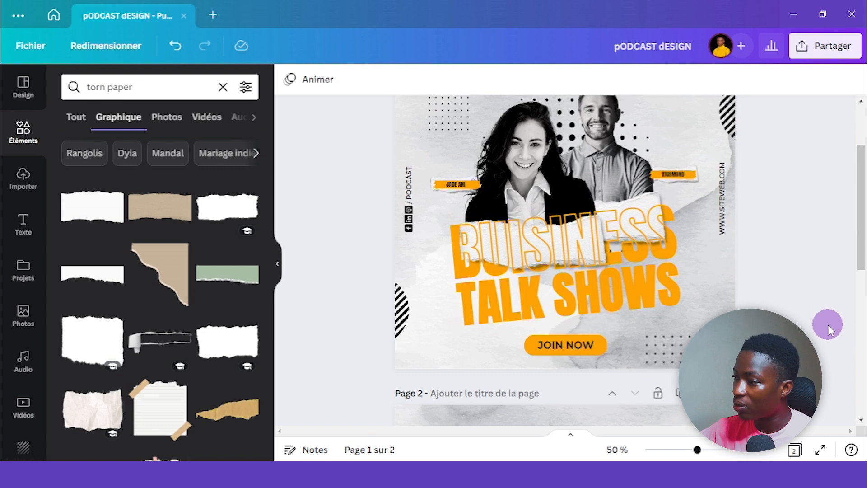
scroll(828, 324, down, 5)
click(572, 396)
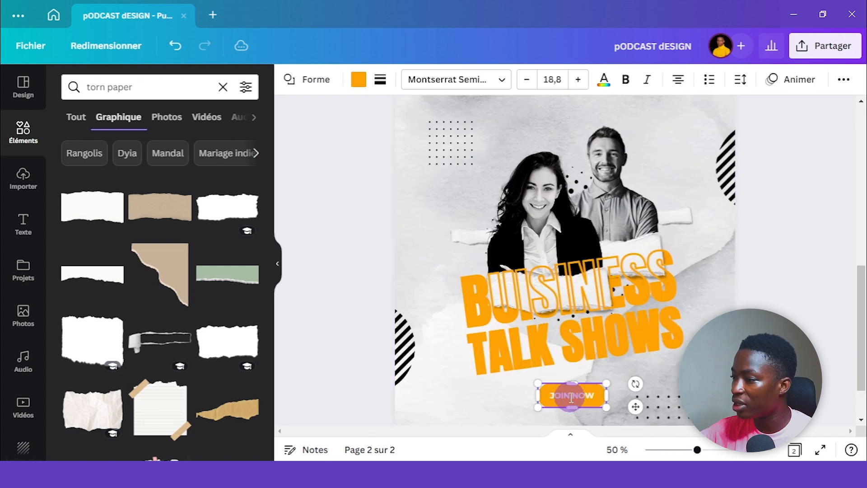
double_click(570, 397)
click(604, 80)
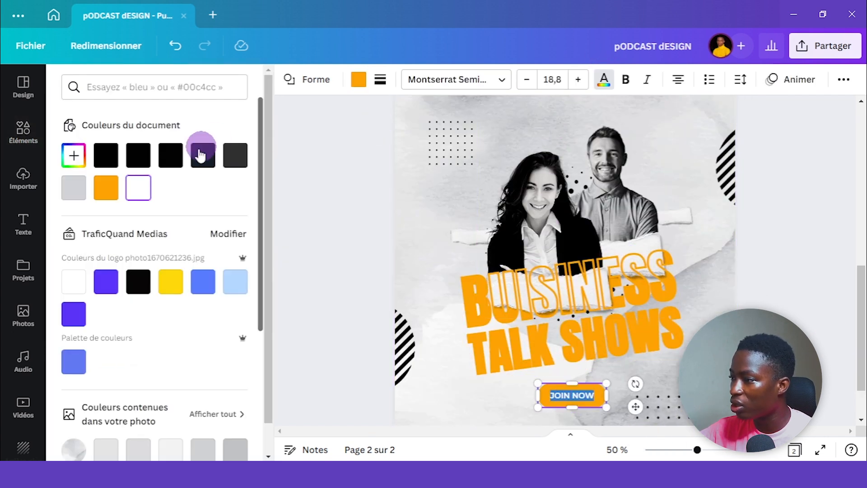
click(200, 155)
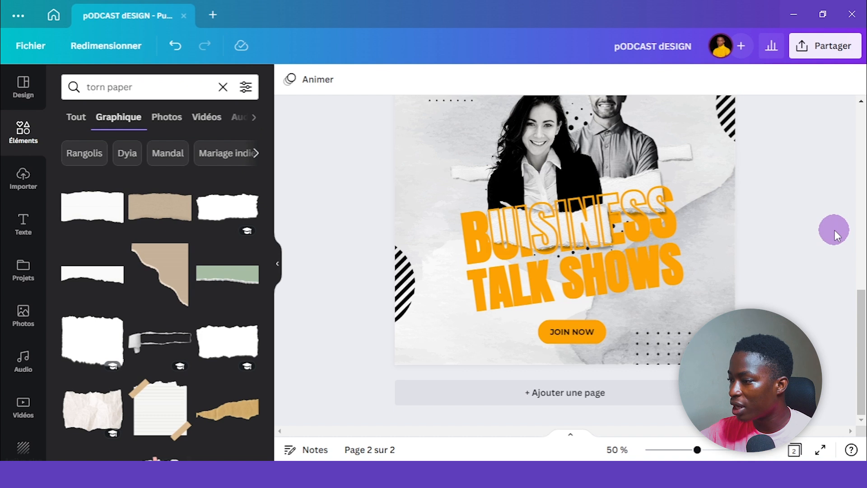
scroll(834, 229, up, 5)
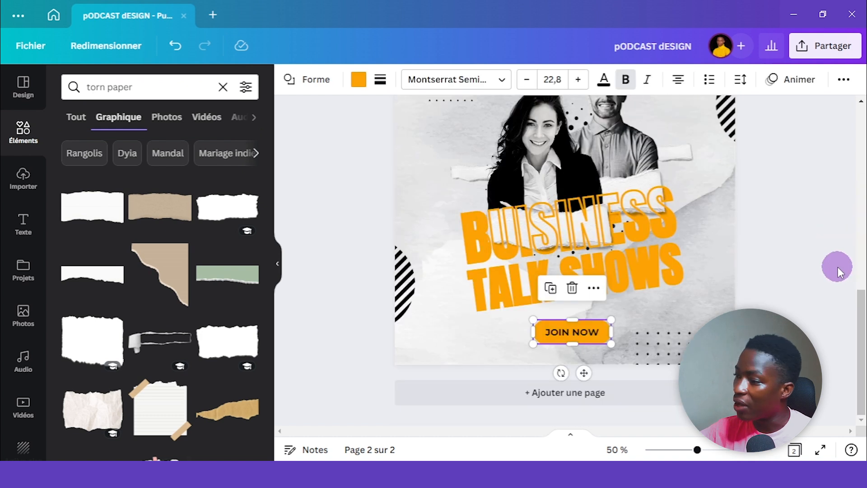
click(838, 267)
Step: Search the elements for BRUSH and add the straight white brush stroke graphic to page 2
scroll(836, 266, up, 5)
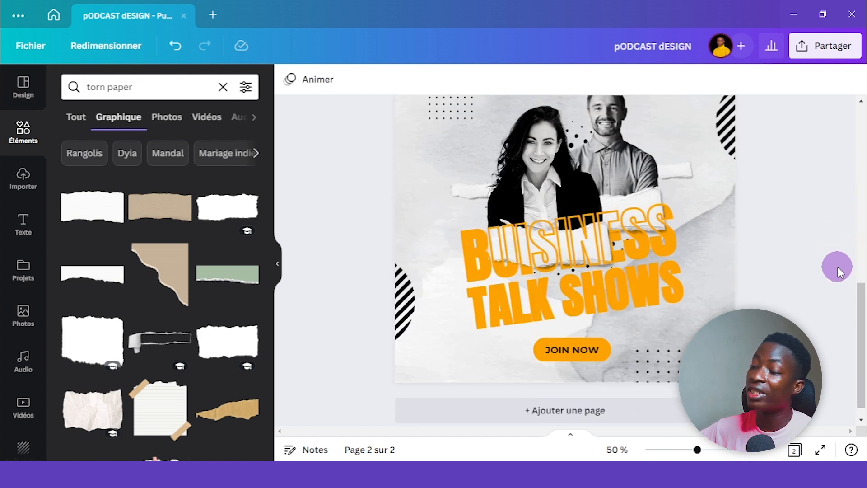
scroll(837, 266, up, 4)
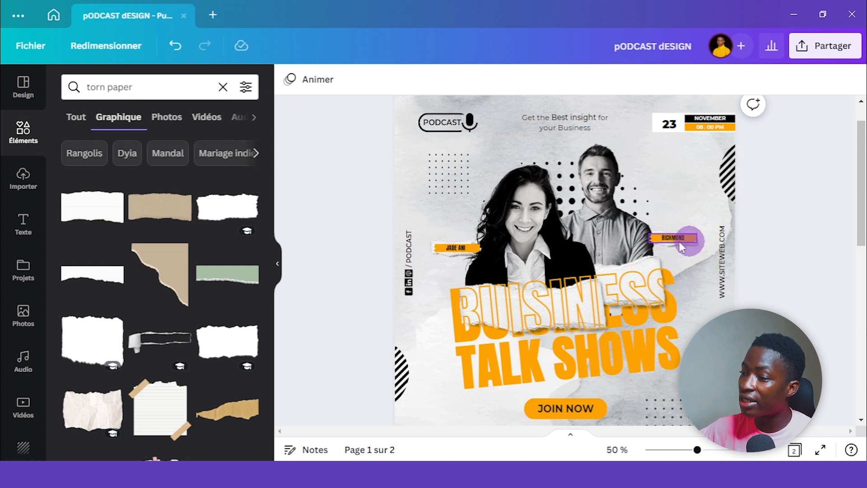
scroll(808, 264, down, 5)
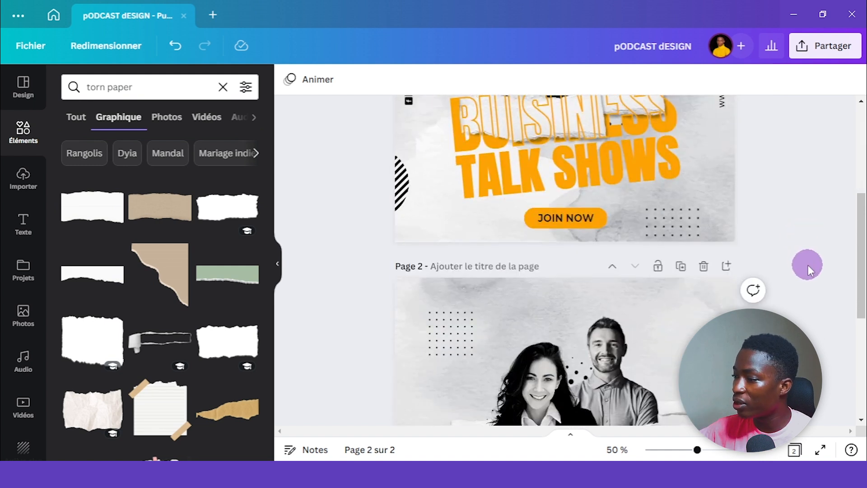
scroll(808, 266, up, 2)
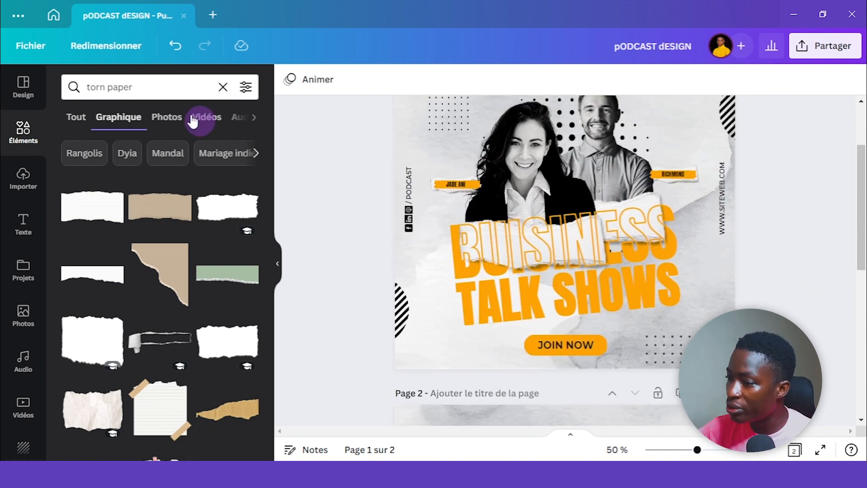
click(223, 87)
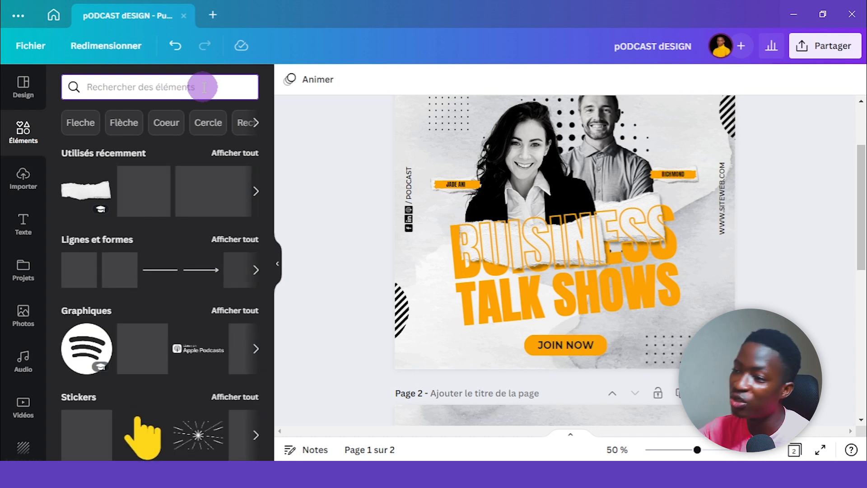
text(BRUSH)
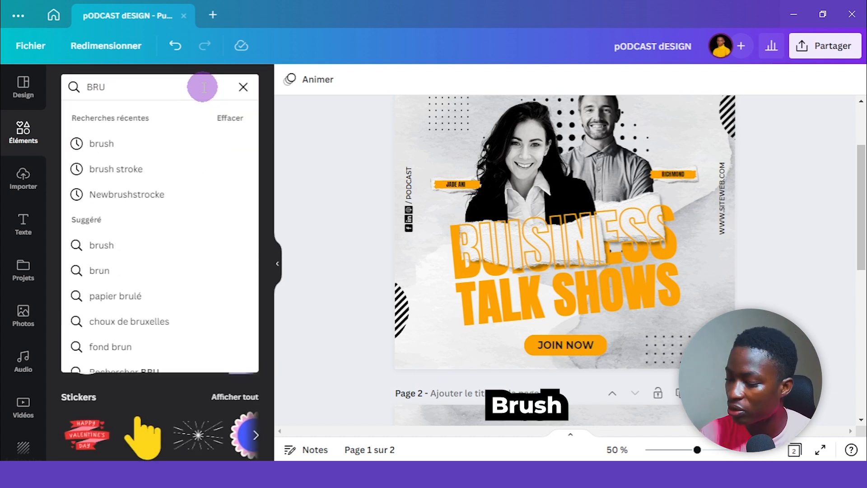
key(Return)
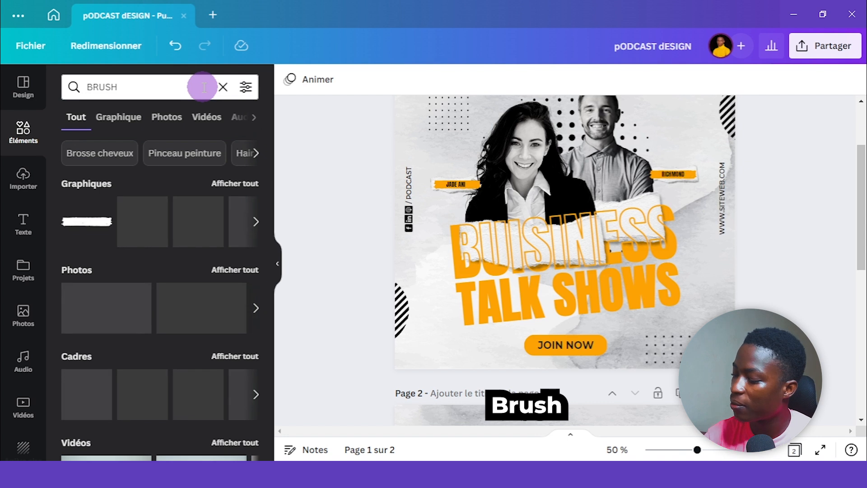
click(87, 221)
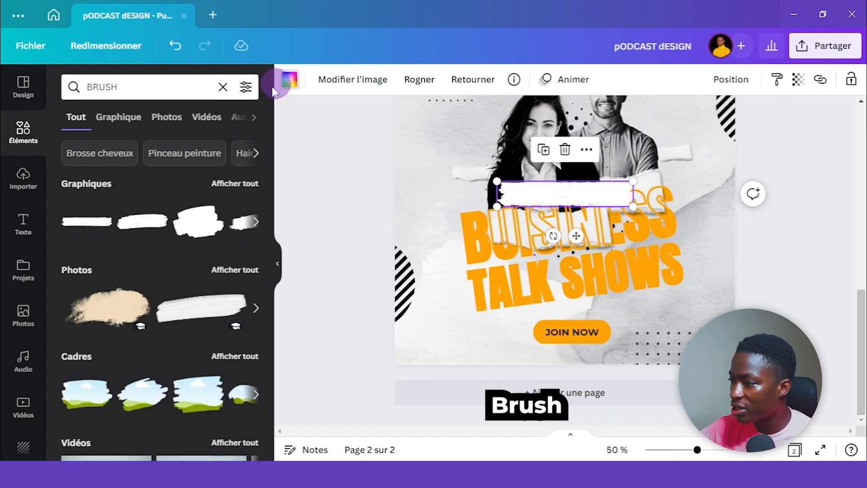
Step: Fill the brush stroke with the document's orange and shrink it to the size of a small label
click(289, 79)
click(106, 187)
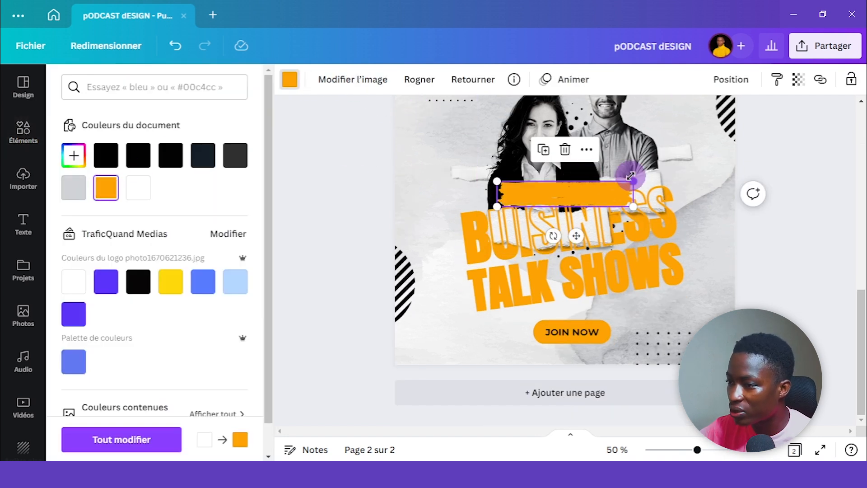
drag(637, 182, 544, 199)
click(606, 297)
Step: Place the orange brush stroke on the torn paper strip beside the woman and send it back behind her
mouse_move(696, 450)
mouse_down()
mouse_move(737, 450)
mouse_move(727, 456)
mouse_up()
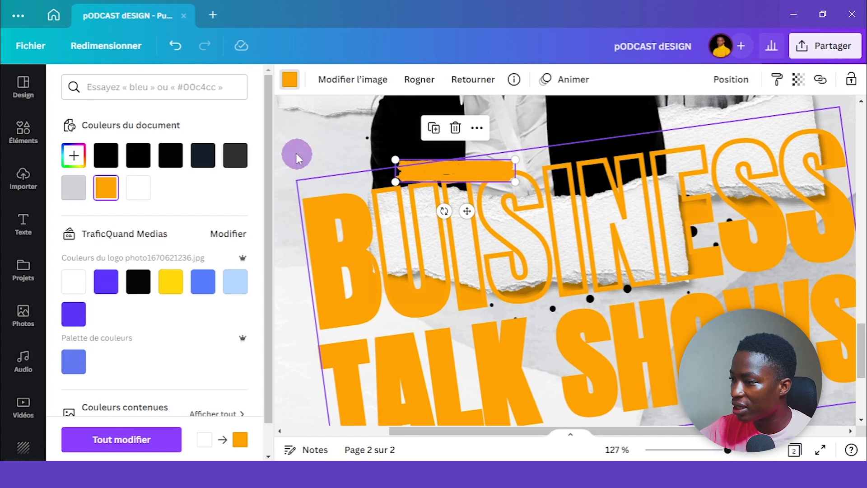
drag(440, 432, 339, 437)
scroll(856, 348, up, 4)
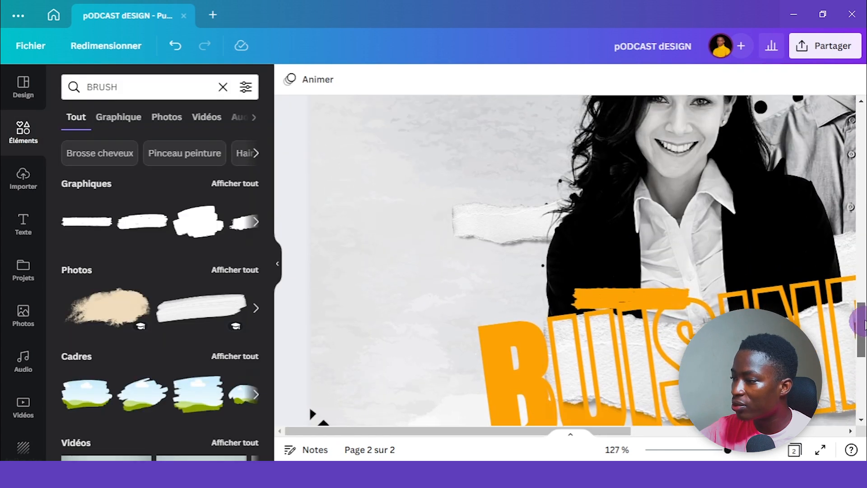
mouse_move(649, 342)
mouse_down()
mouse_move(567, 315)
mouse_move(536, 267)
mouse_up()
click(730, 79)
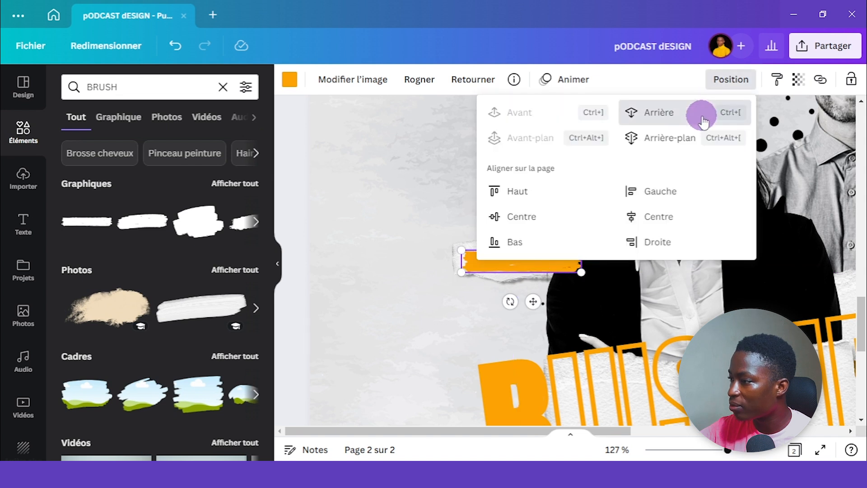
click(695, 114)
click(411, 235)
Step: Add a text box and enter the woman's name in capitals
key(t)
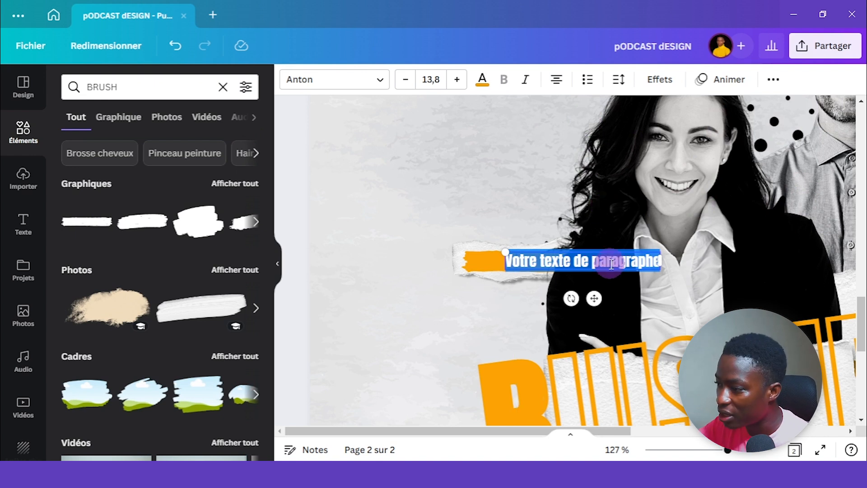
text(jad)
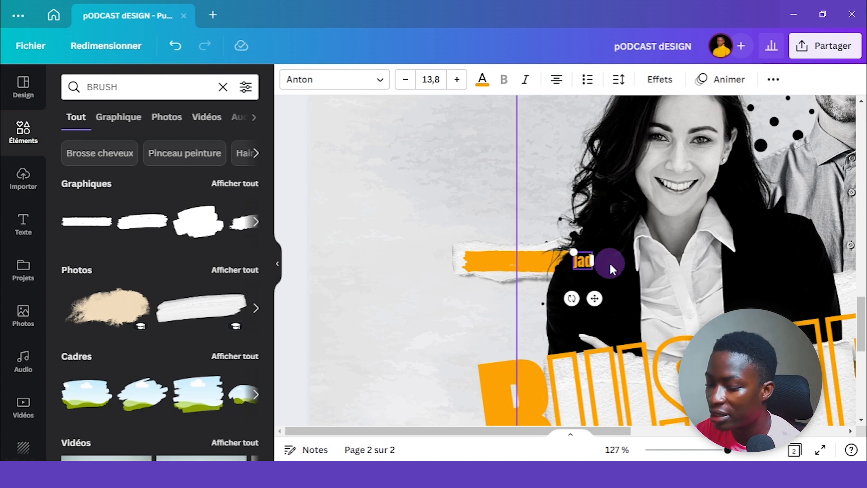
key(BackSpace)
key(BackSpace)
key(BackSpace)
text(JADE)
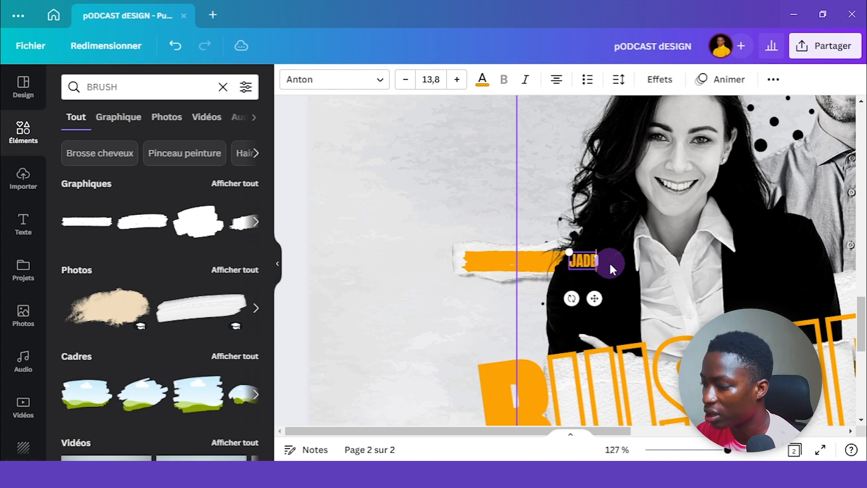
text( ADE)
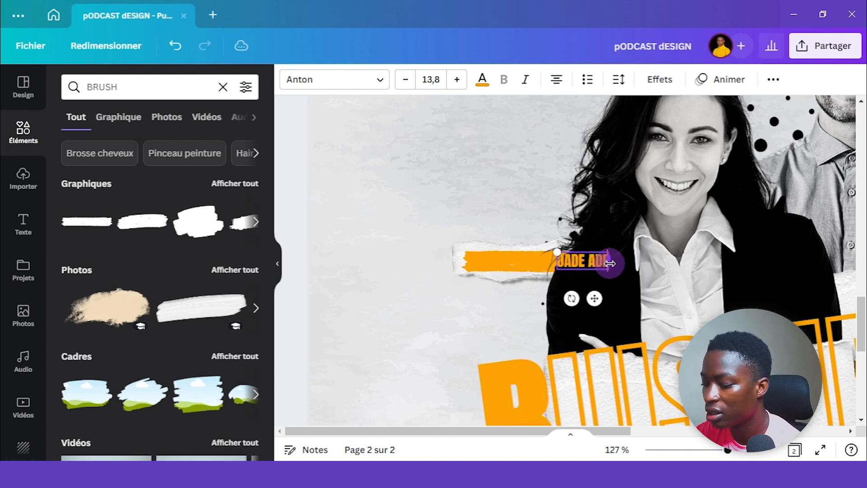
Step: Color the woman's name black, move it onto the orange brush stroke and reduce it to size 12.9
click(481, 86)
click(139, 158)
drag(594, 298, 527, 297)
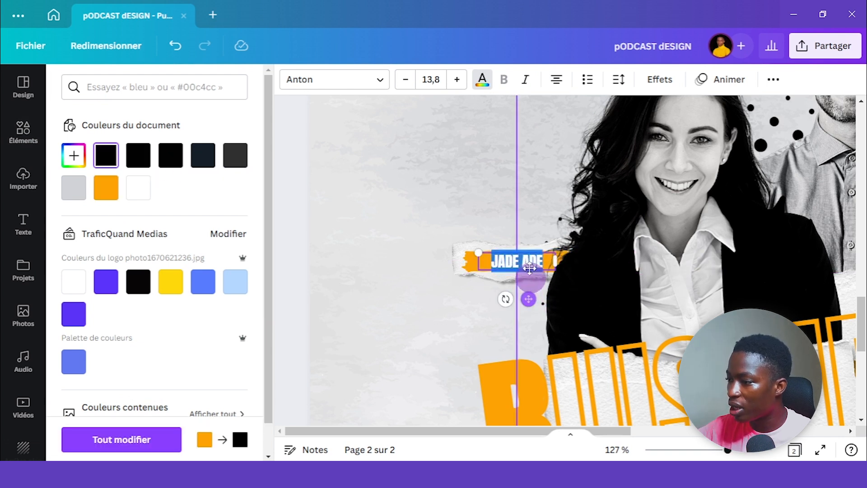
click(512, 192)
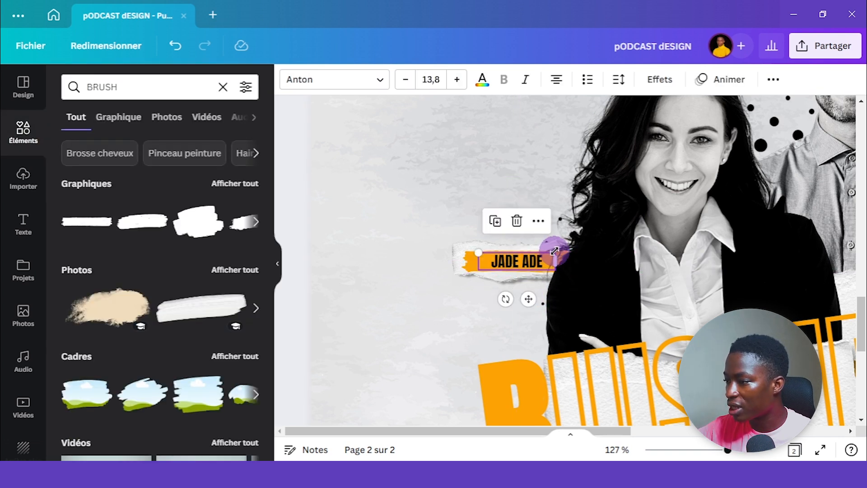
drag(550, 249, 482, 261)
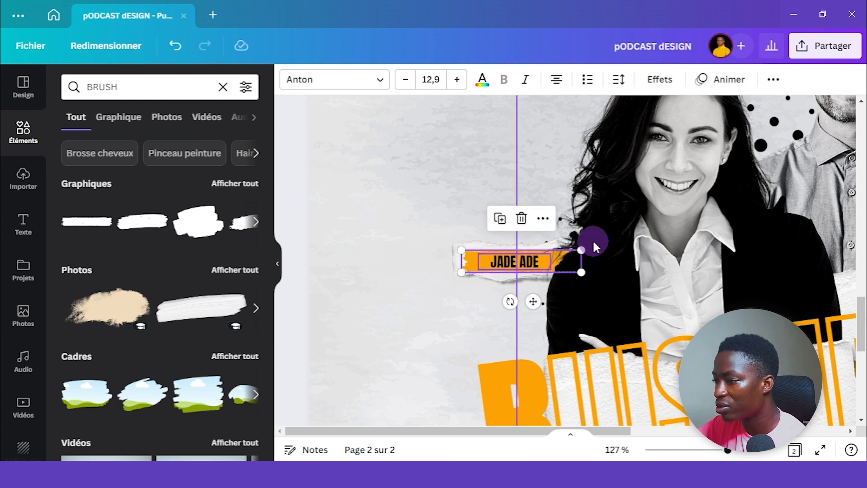
Step: Duplicate the orange brush stroke with its name and place the copy on the torn paper strip beside the man
key(ctrl+d)
drag(553, 275, 835, 257)
drag(615, 432, 847, 435)
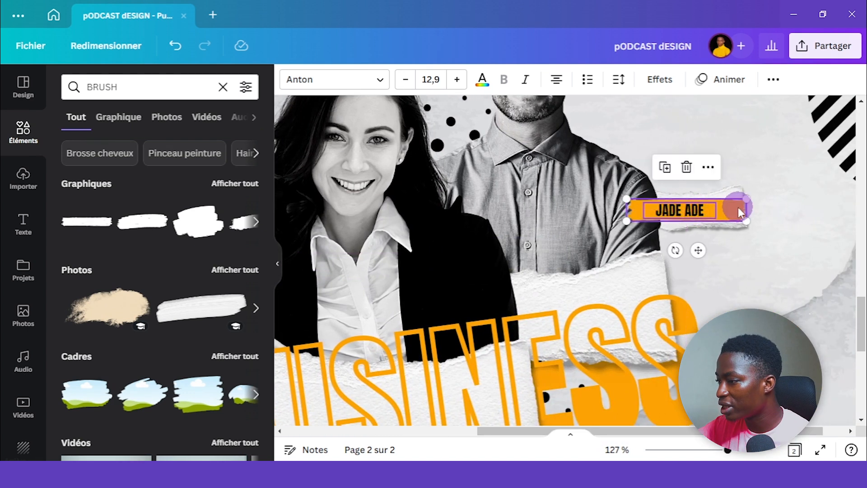
Step: Shift the copied name slightly away from the man and send the copied brush stroke back behind him
click(768, 186)
drag(688, 211, 703, 210)
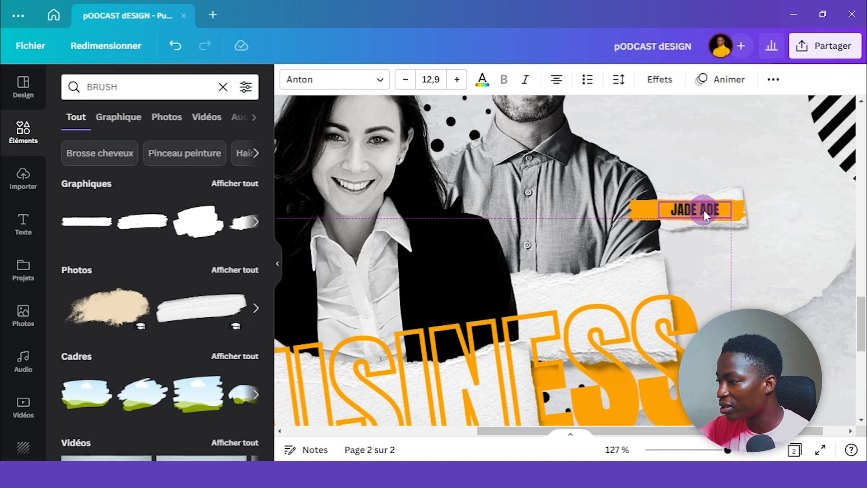
click(656, 214)
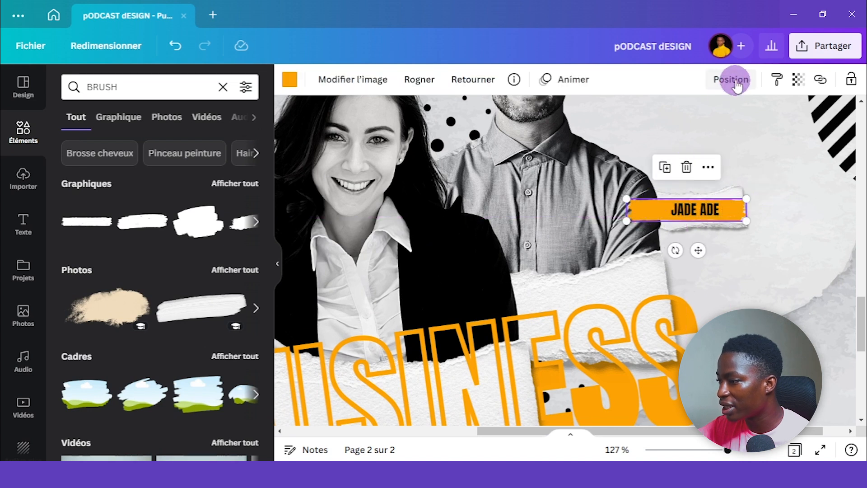
click(734, 81)
click(690, 112)
scroll(727, 224, down, 3)
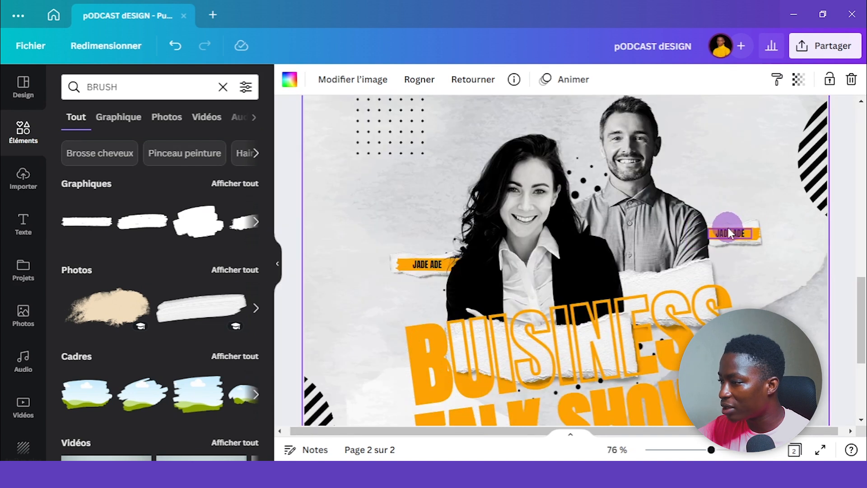
Step: Open the copied name text on the man's label for editing
click(729, 232)
click(729, 232)
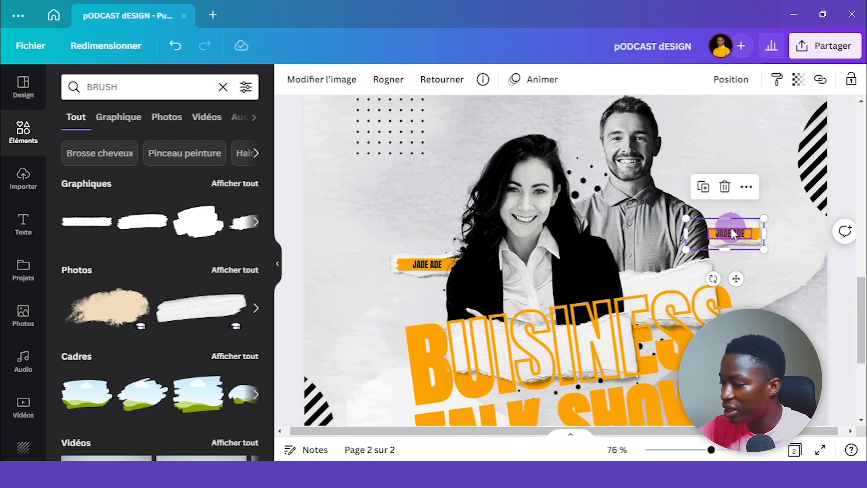
click(732, 232)
click(733, 231)
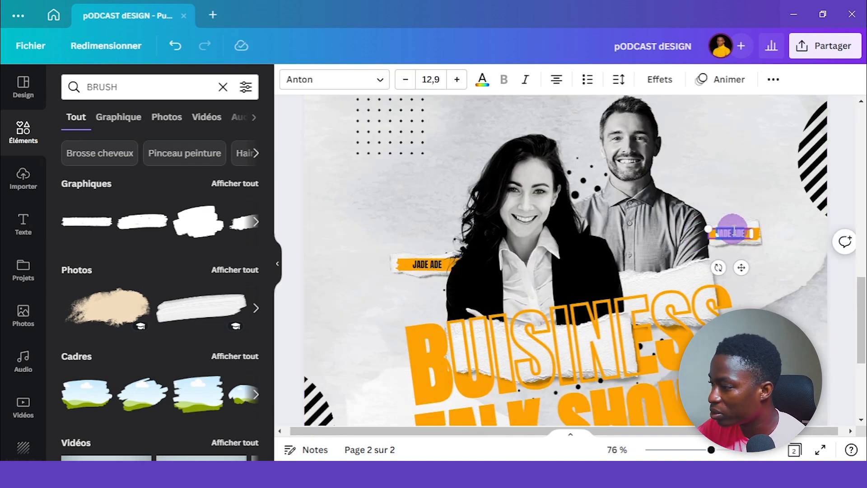
Step: Compare the whole page 2 layout with the finished flyer on page 1, checking the title and the PODCAST logo
drag(711, 450, 686, 450)
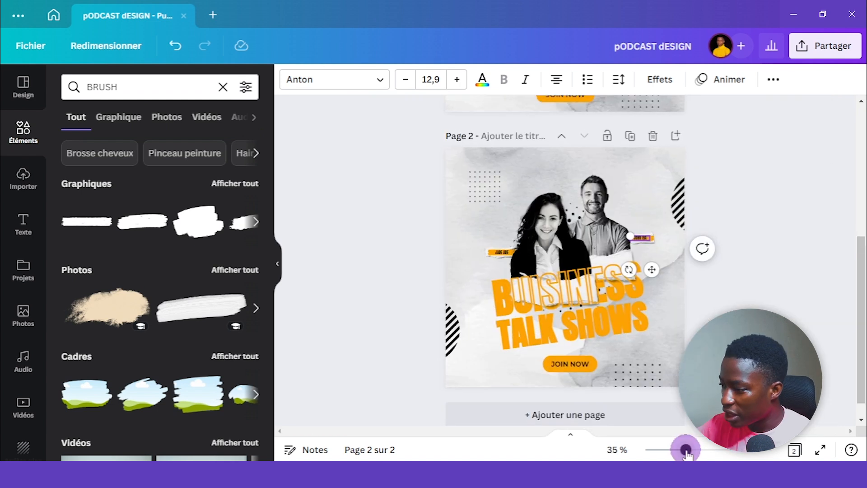
click(833, 299)
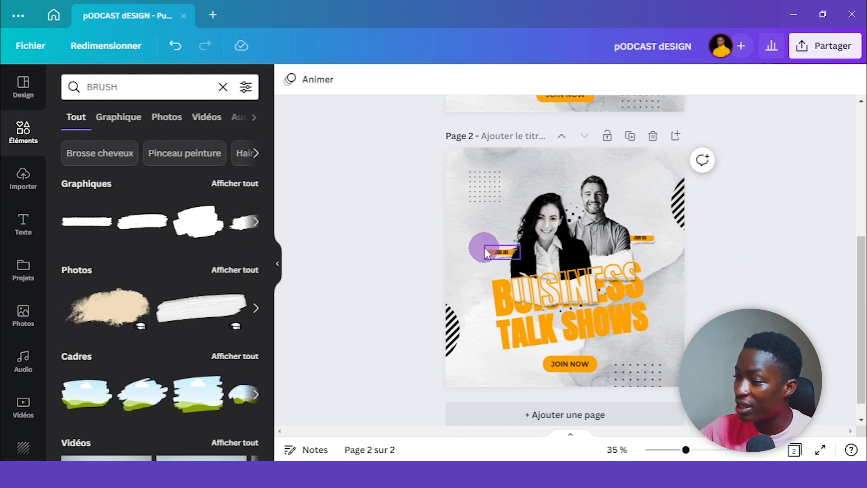
click(729, 303)
click(762, 306)
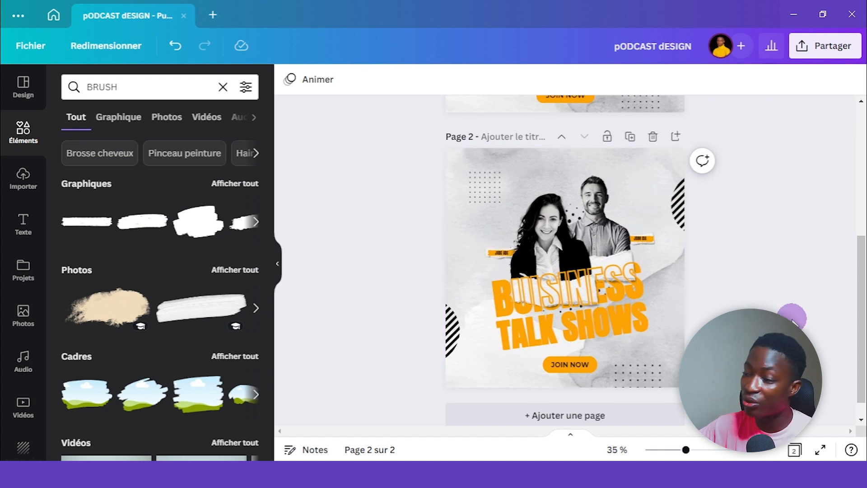
scroll(768, 311, up, 5)
click(662, 293)
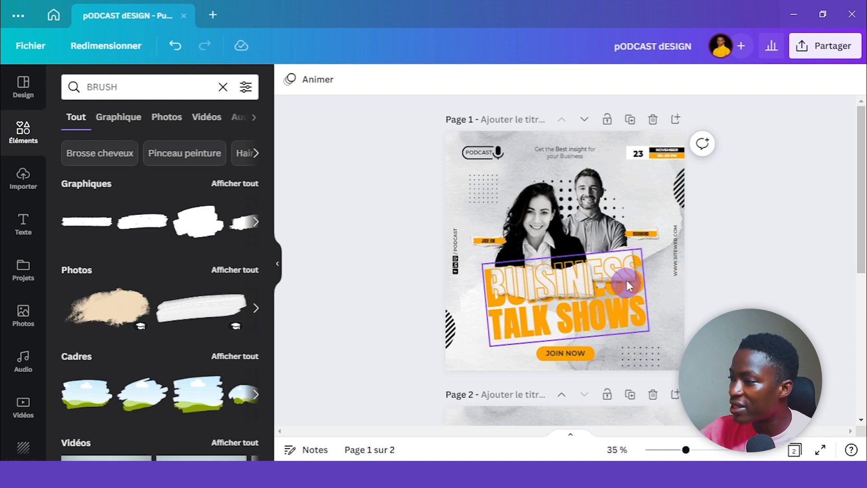
click(474, 155)
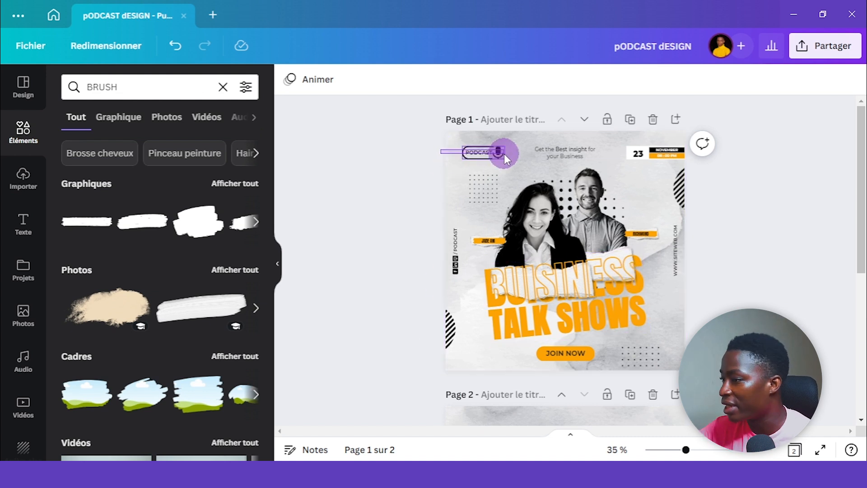
shift+click(539, 152)
drag(543, 149, 577, 158)
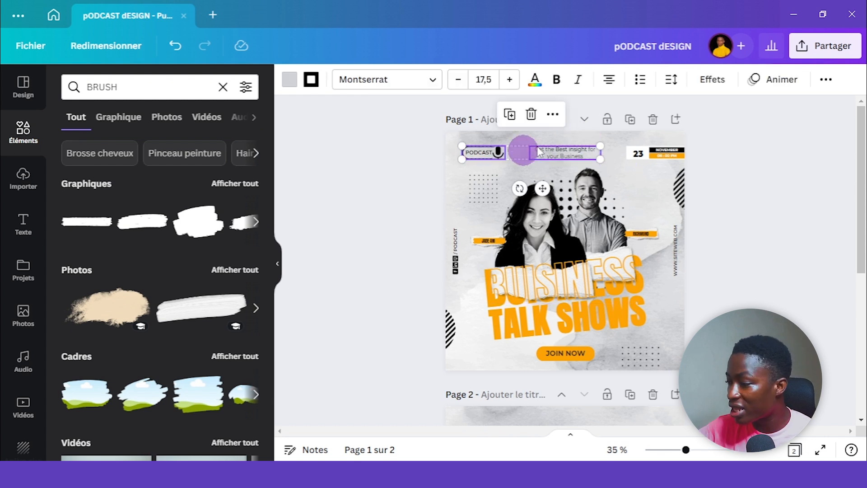
drag(414, 221, 463, 272)
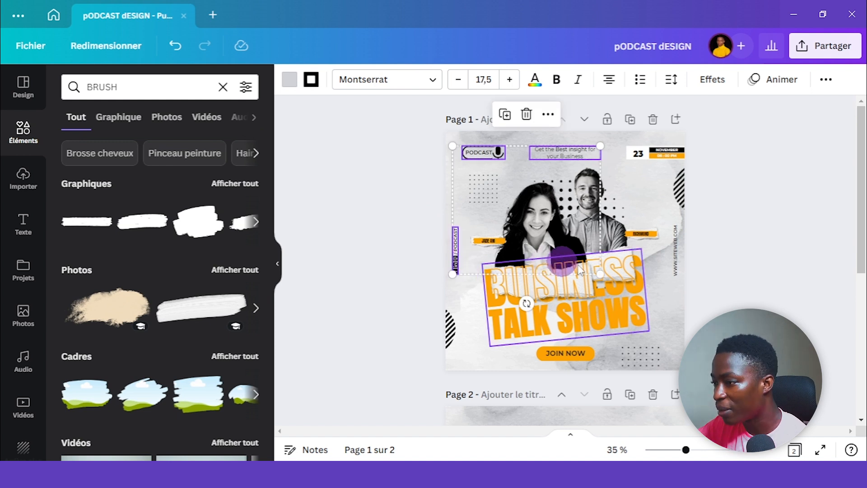
shift+click(677, 254)
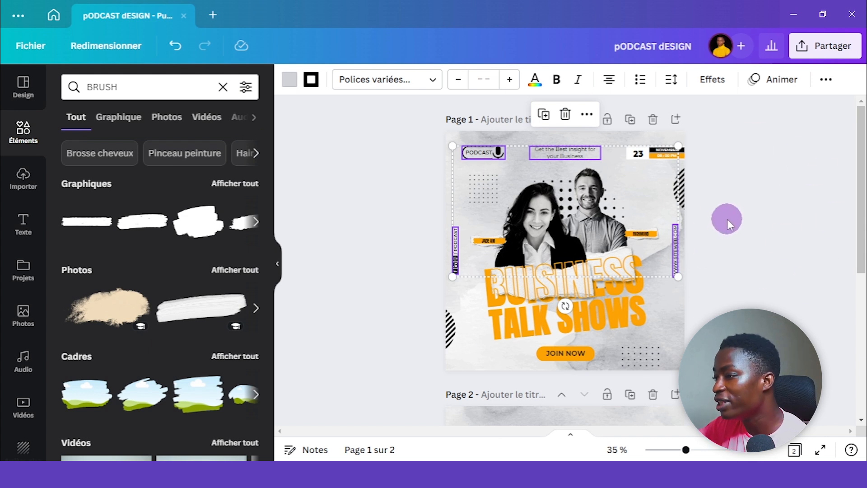
scroll(739, 220, down, 5)
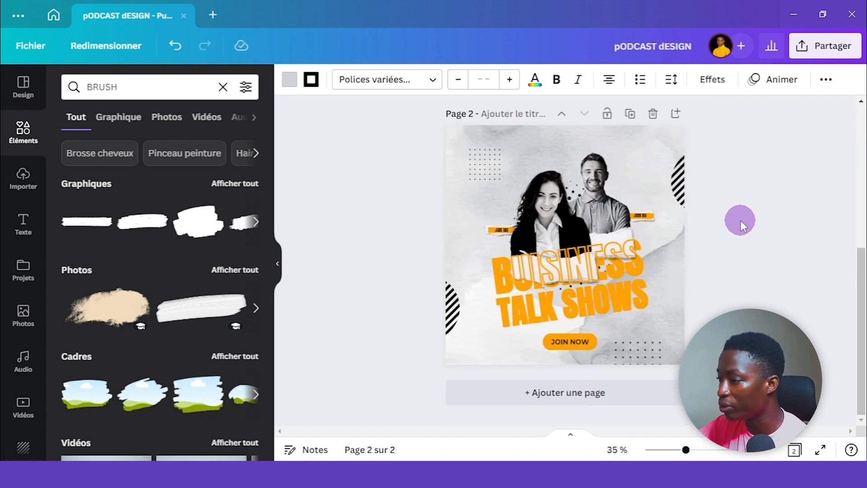
key(ctrl+v)
click(741, 214)
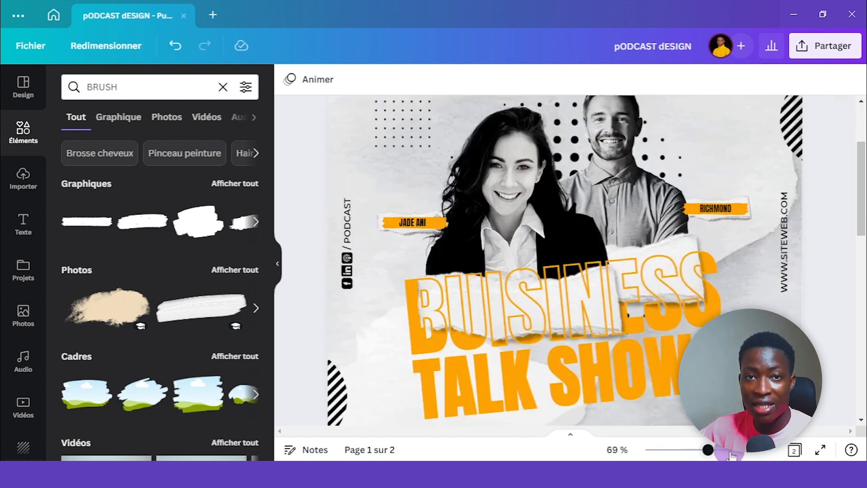
Step: Copy the date block with 23, NOVEMBER and 08 : 00 PM from the page 1 header and paste it onto page 2
drag(731, 453, 703, 452)
scroll(854, 250, up, 2)
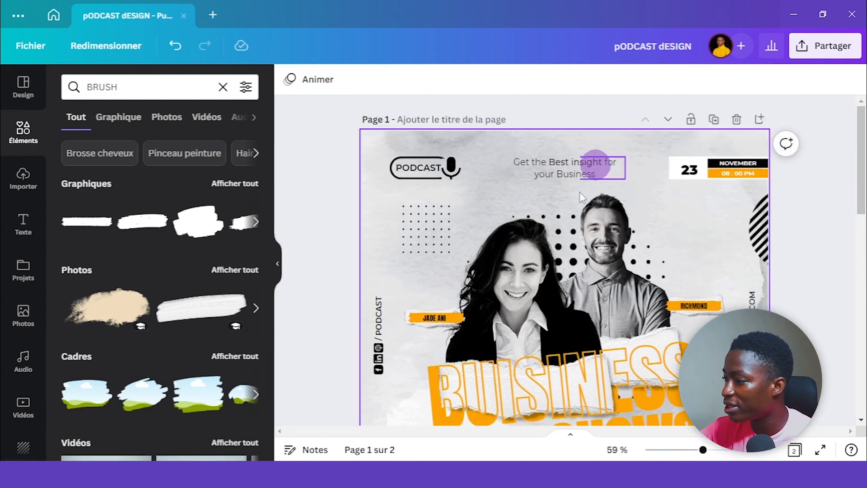
drag(673, 144, 762, 173)
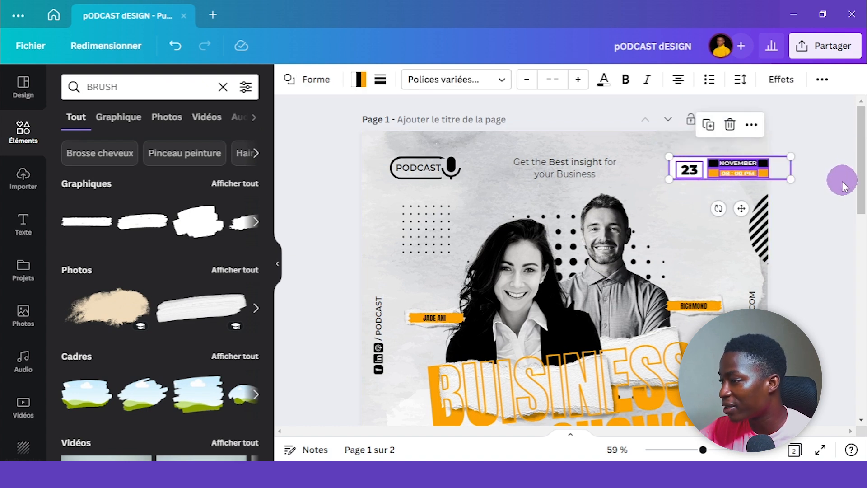
scroll(819, 240, down, 10)
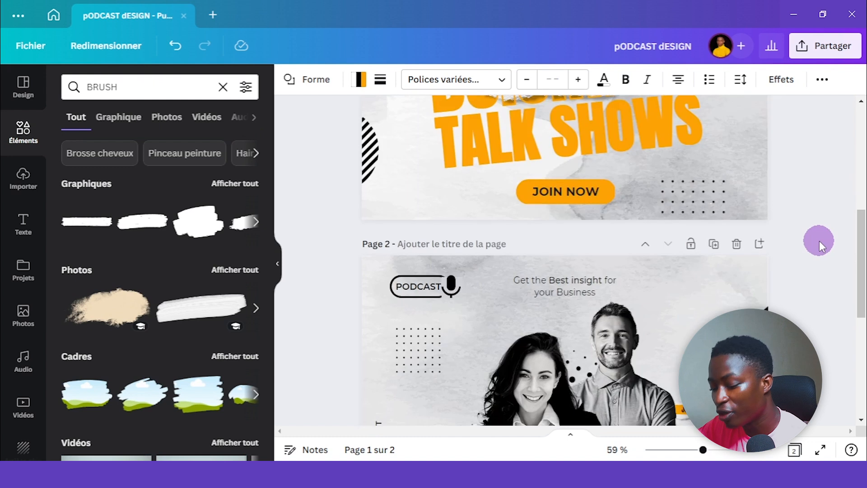
key(ctrl+v)
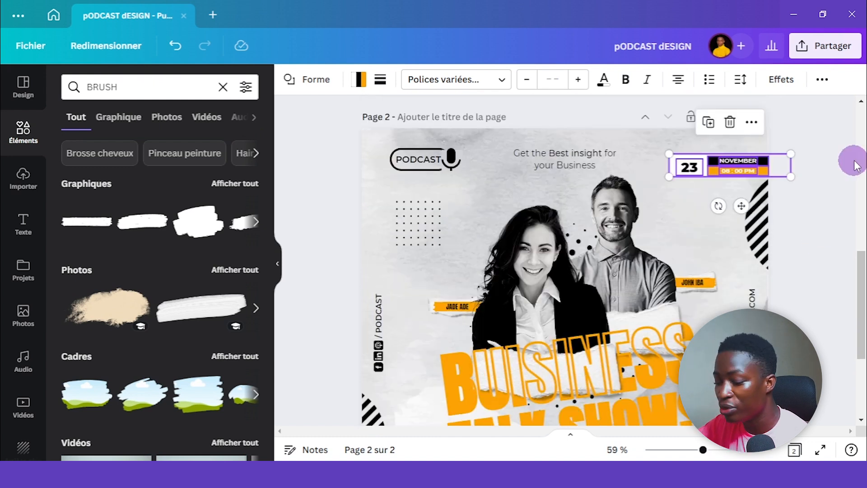
click(851, 164)
Step: Examine how the date block on page 2 is built, checking its white rectangle's shape options and the orange bar's fill colour
click(671, 156)
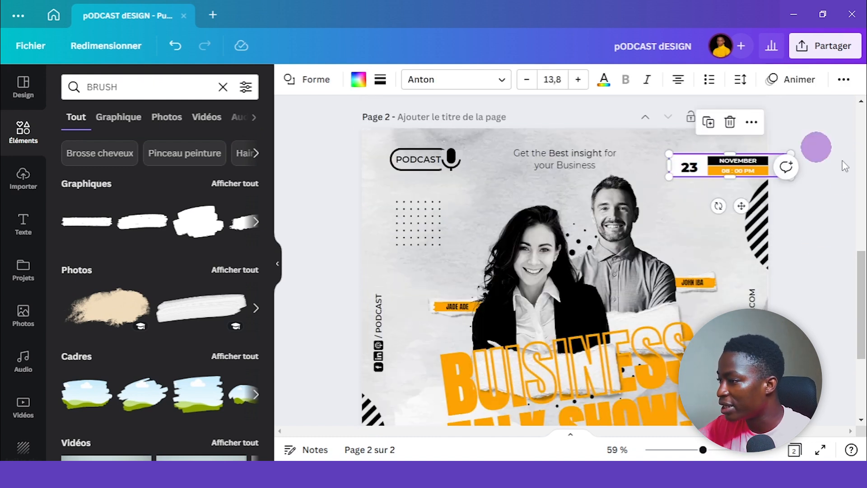
click(320, 86)
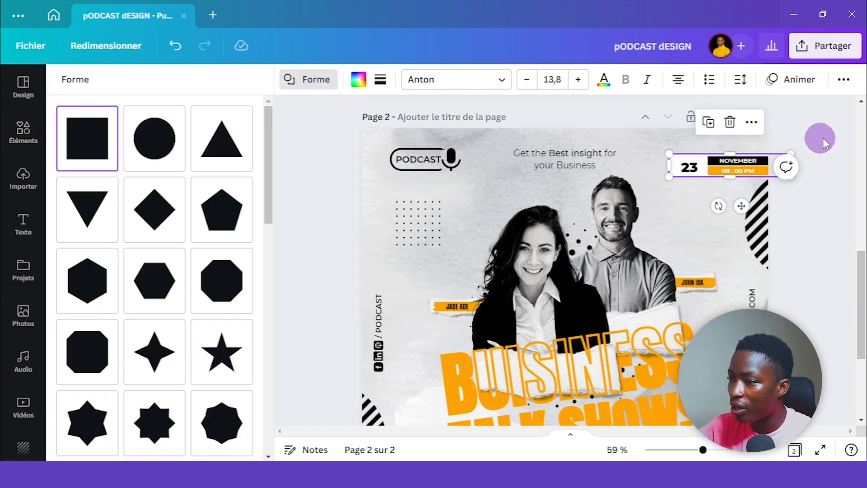
click(833, 123)
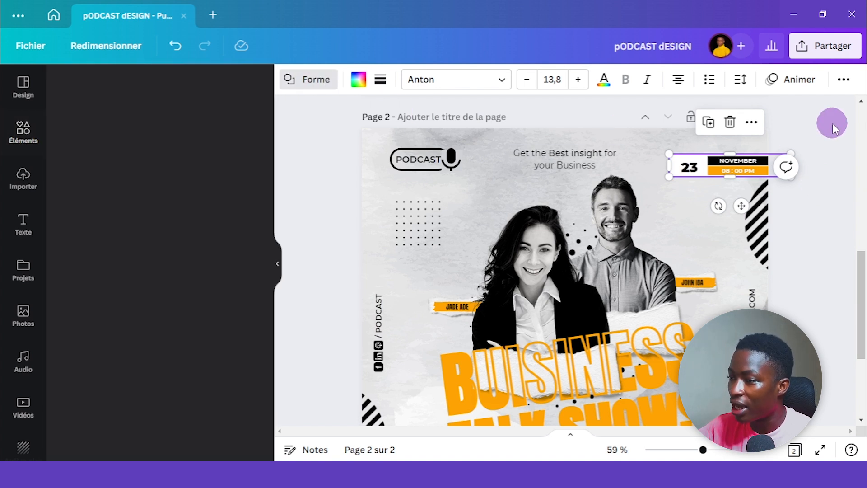
click(711, 163)
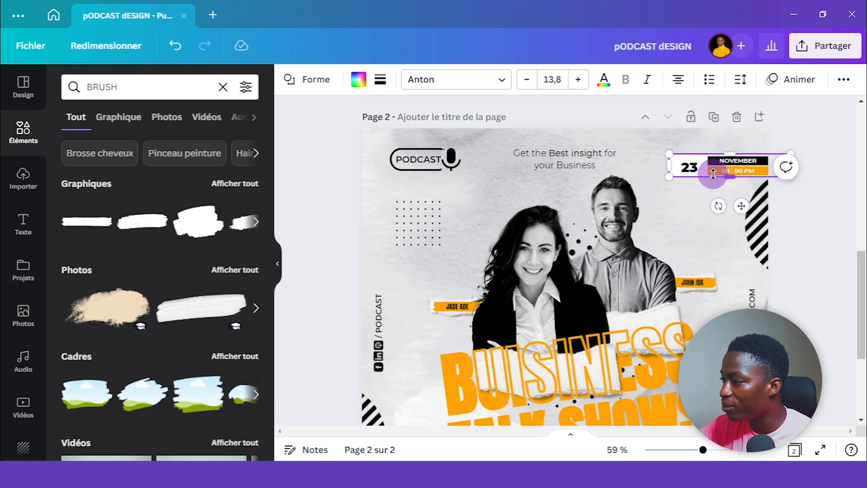
click(834, 130)
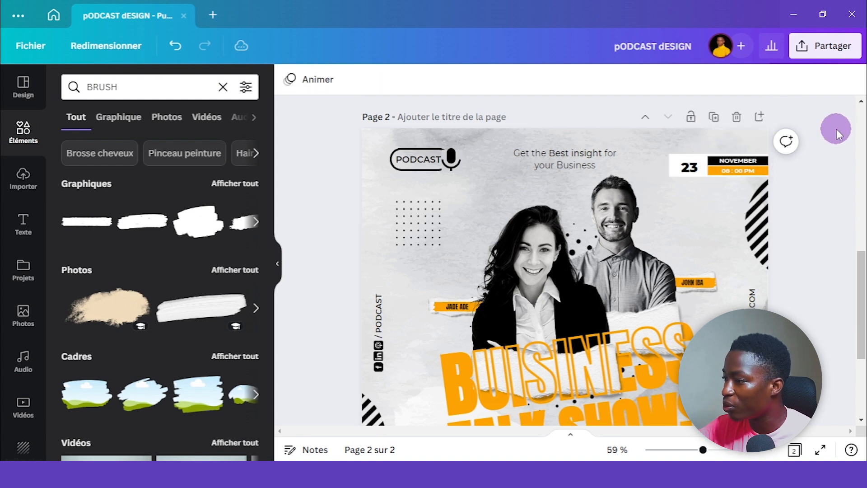
click(763, 167)
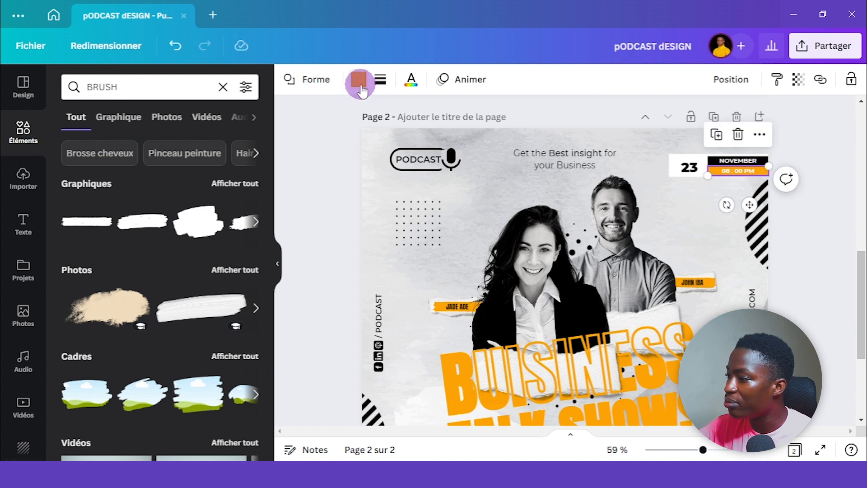
click(841, 154)
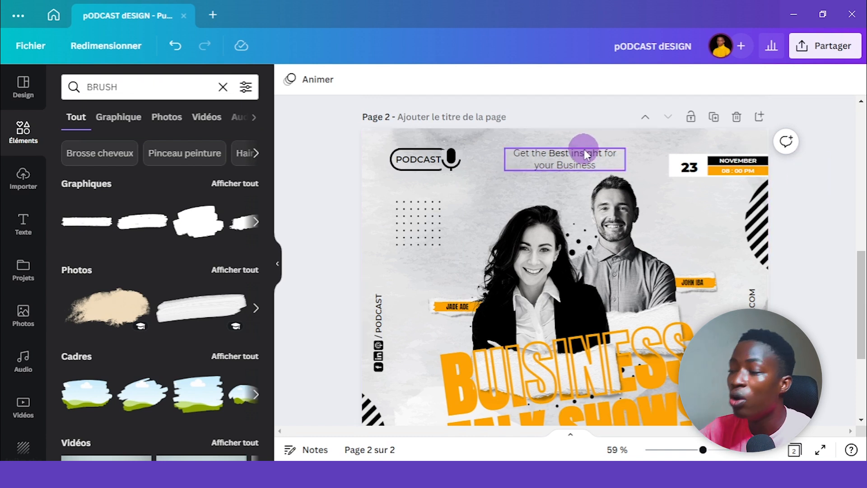
Step: Review the lower half of page 2 and preview the completed flyer in full screen
scroll(843, 176, down, 4)
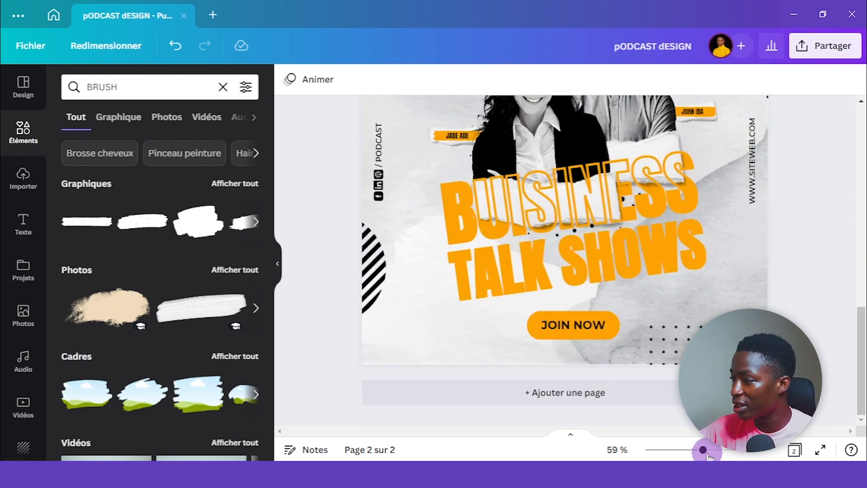
scroll(565, 230, down, 3)
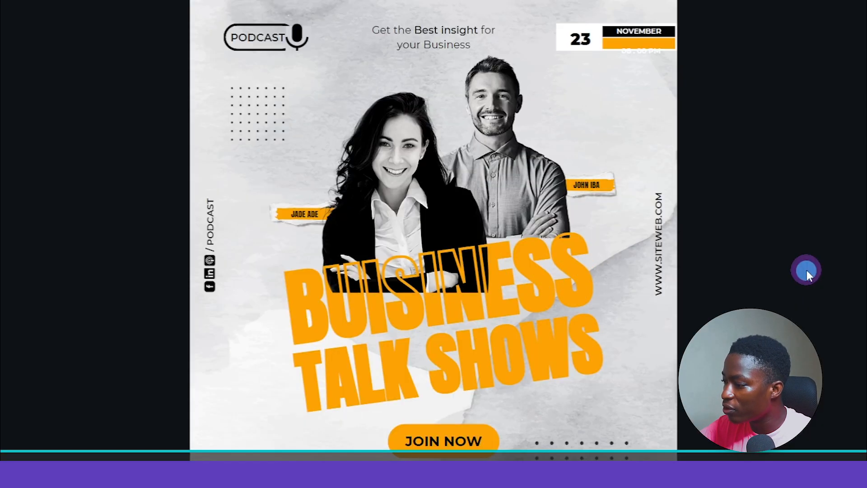